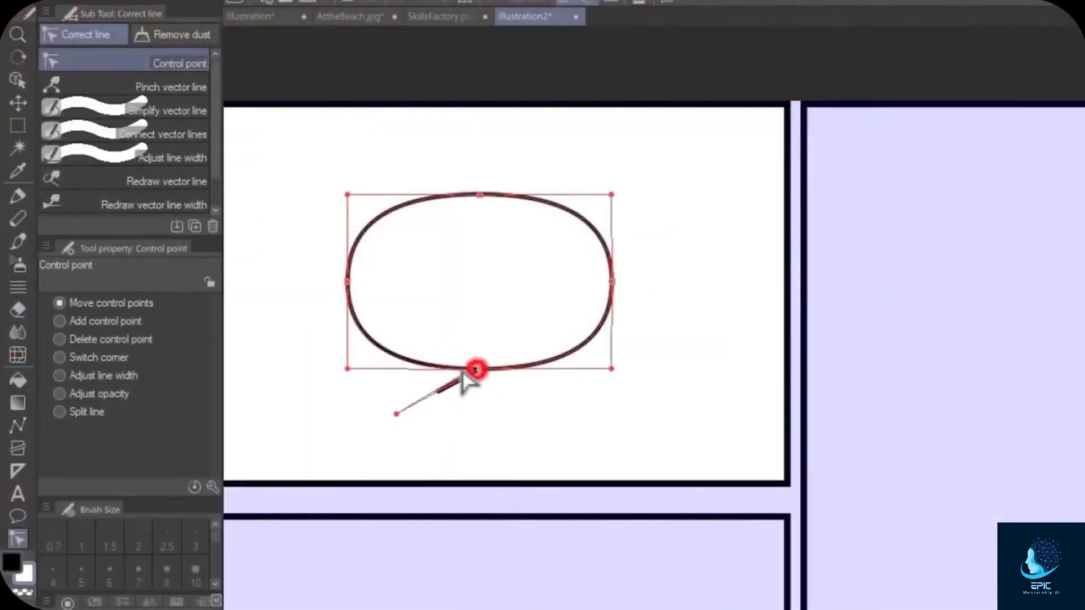
- Shift the lower middle control point of the oval vector line toward the upper end of the balloon tail
drag(477, 368, 446, 368)
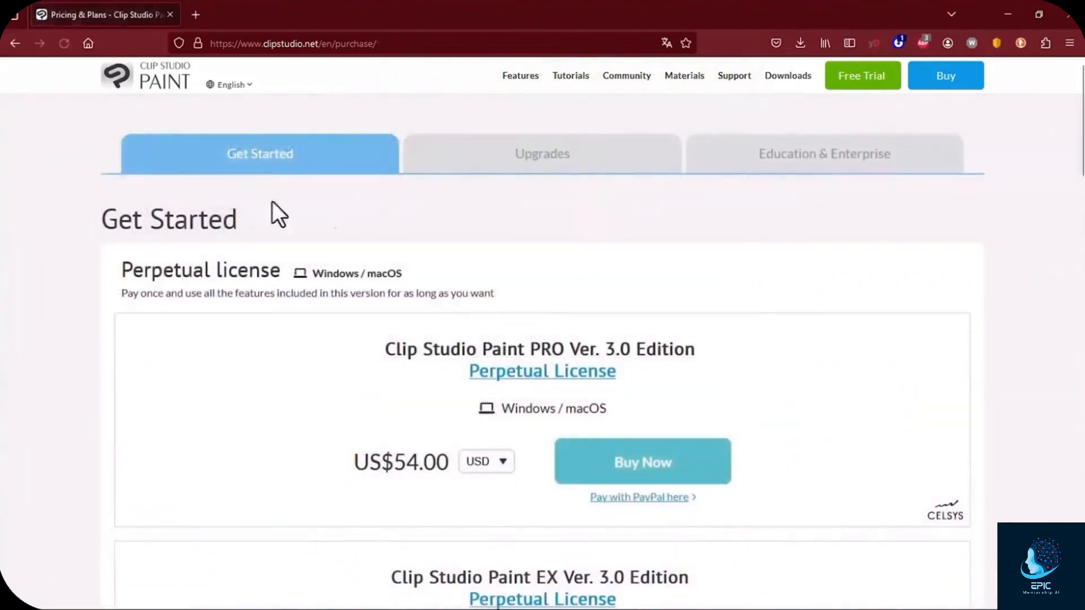
- Review the perpetual license and the other purchase options on the Clip Studio Paint pricing page
drag(153, 270, 283, 283)
click(261, 276)
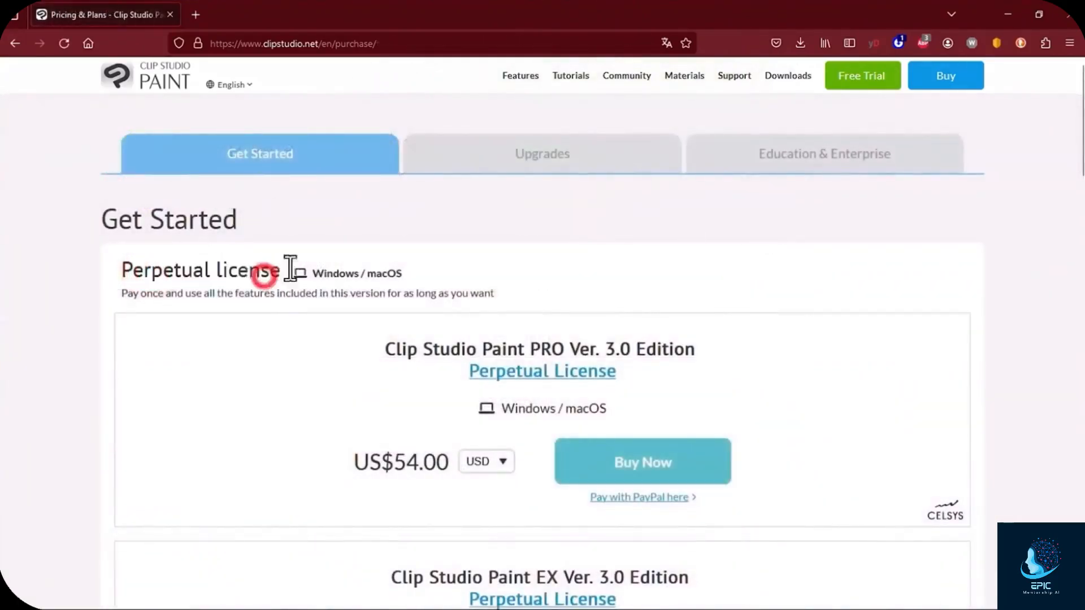
scroll(361, 256, down, 7)
scroll(360, 255, down, 2)
drag(164, 314, 271, 315)
click(271, 312)
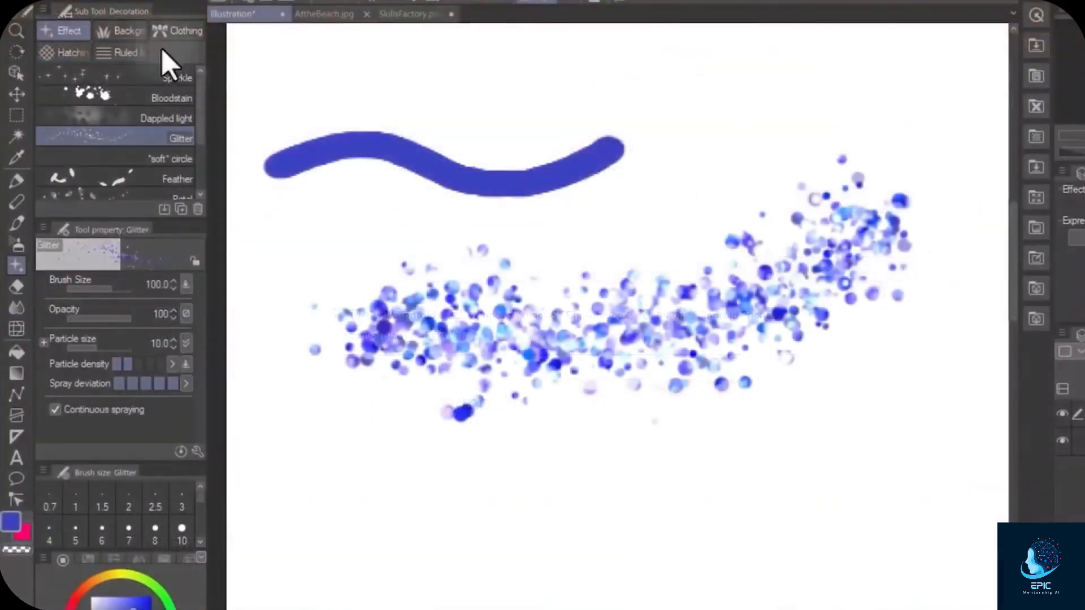
- Draw a long stroke across the lower part of the canvas with the Crack brush from the background decoration brushes
click(123, 30)
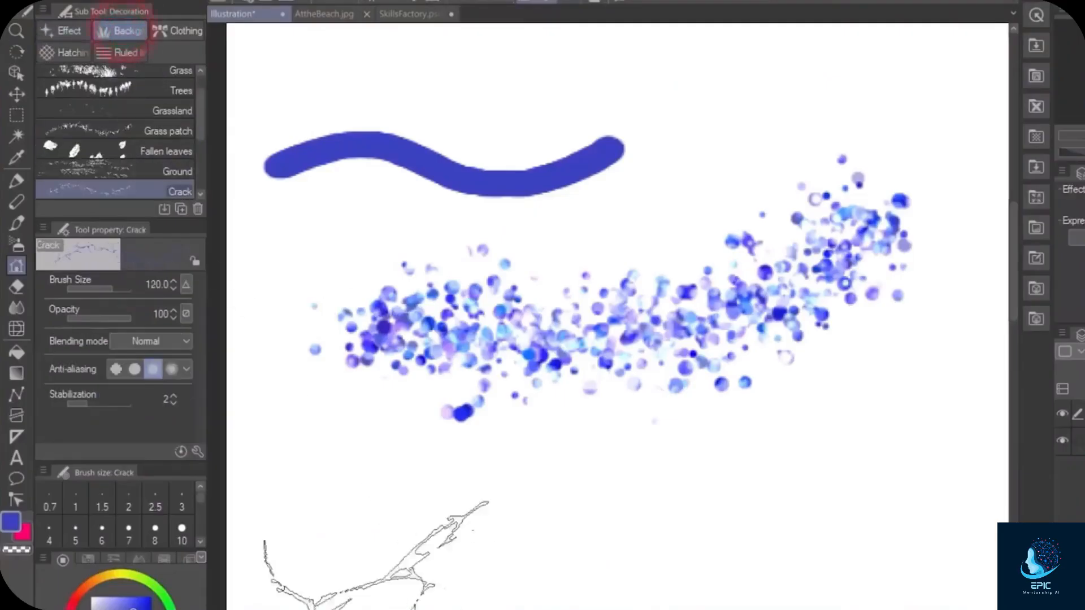
mouse_move(349, 516)
mouse_down()
mouse_move(652, 513)
mouse_move(799, 367)
mouse_move(909, 378)
mouse_up()
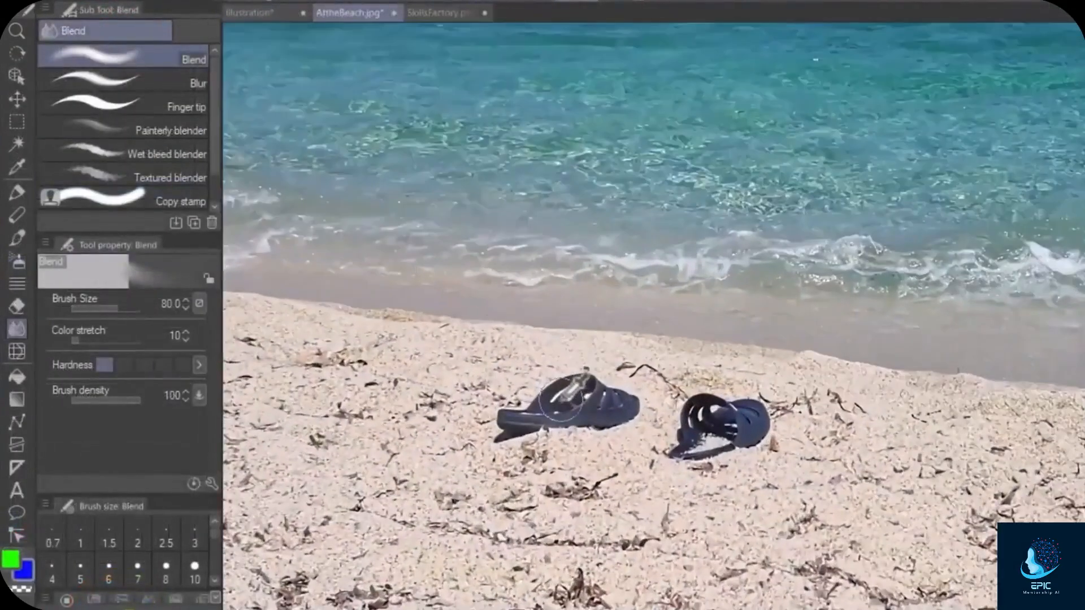
- Smudge the dark sandals in the AttheBeach.jpg photo with the Blend tool at brush size 80
mouse_move(561, 402)
mouse_down()
mouse_move(601, 367)
mouse_move(645, 396)
mouse_move(628, 415)
mouse_move(737, 413)
mouse_move(686, 460)
mouse_move(751, 448)
mouse_up()
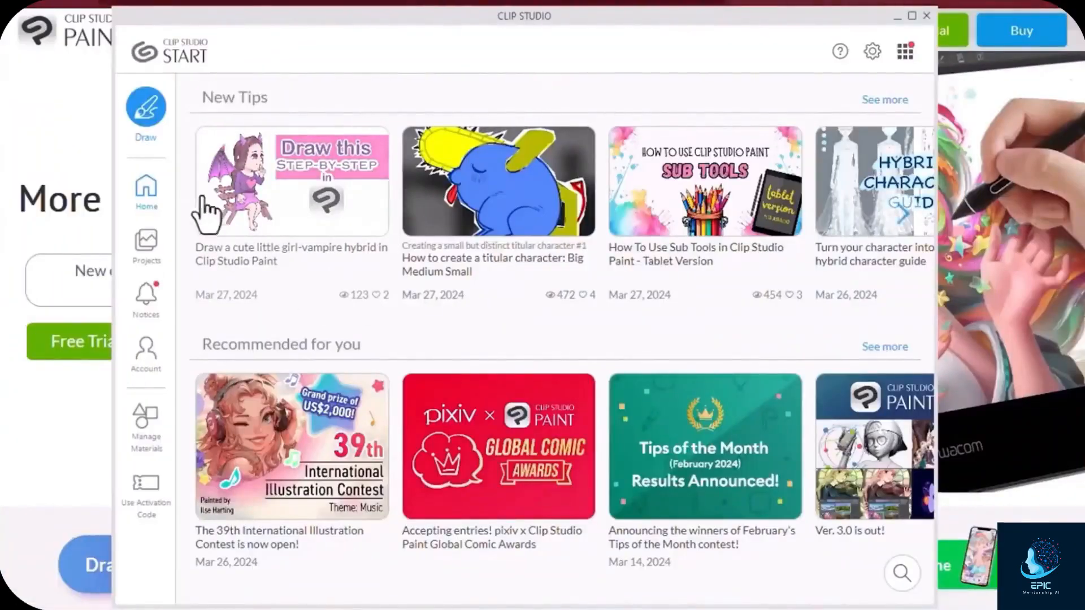
- View the Home and Projects pages in the Clip Studio launcher, and start the painting program
click(151, 190)
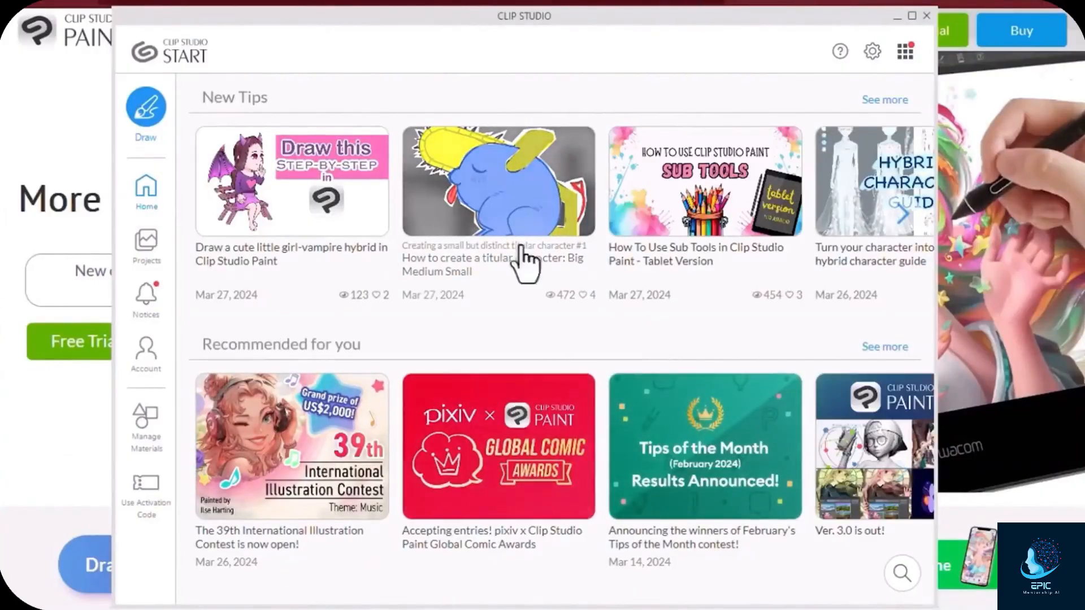
click(137, 251)
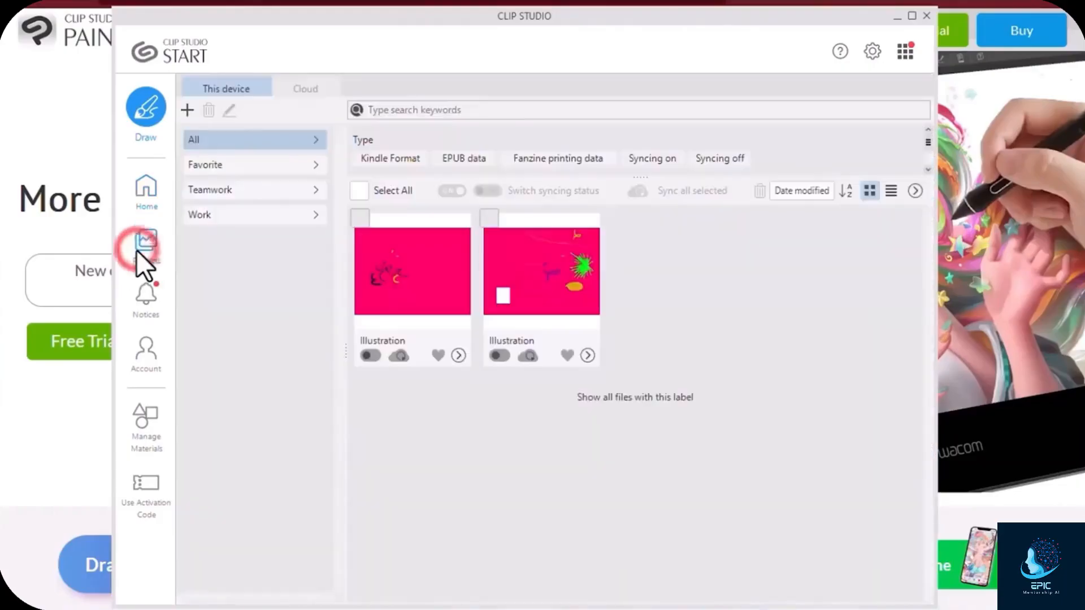
click(142, 113)
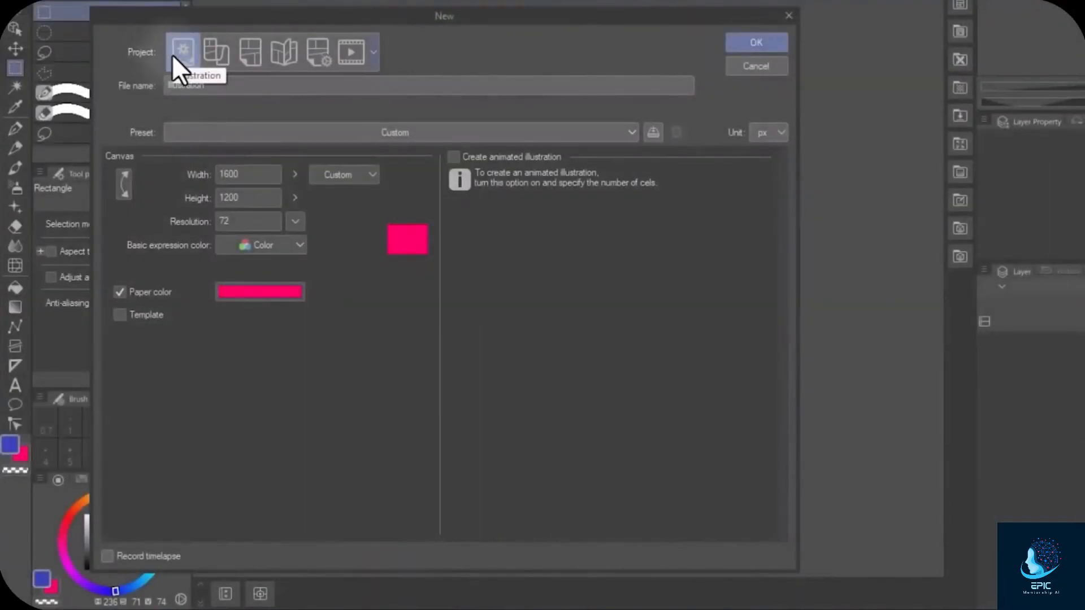
- Compare the settings offered for the comic and fanzine project types in the new file dialog
click(250, 52)
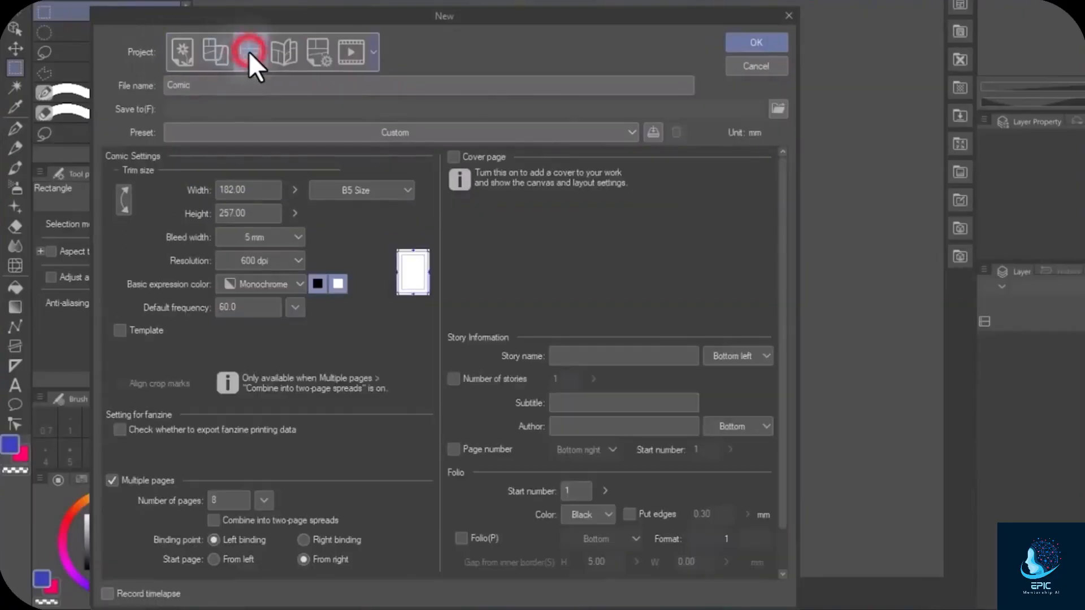
click(285, 52)
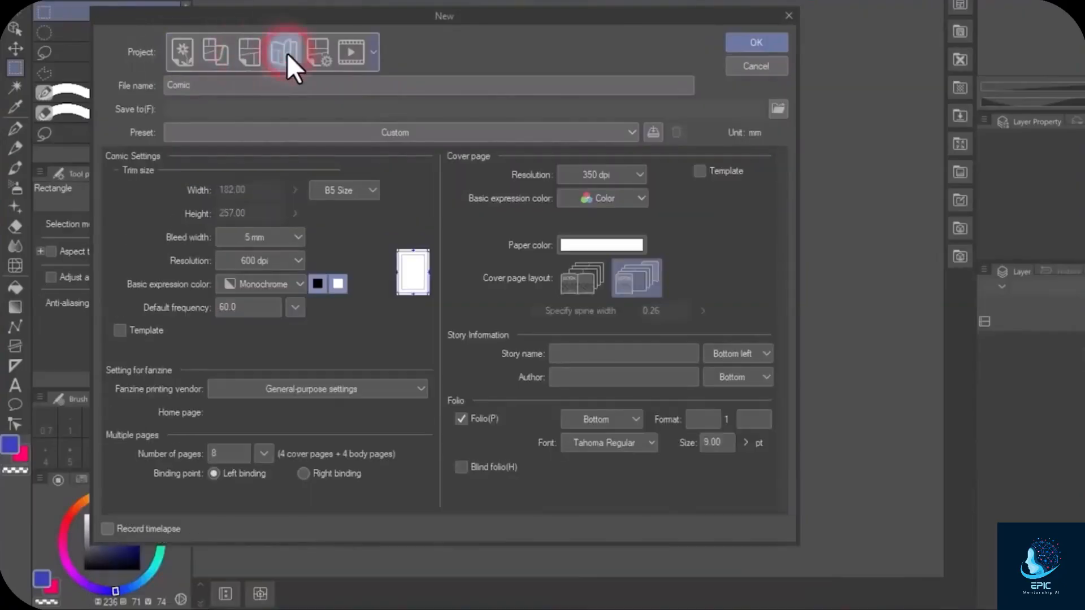
click(320, 54)
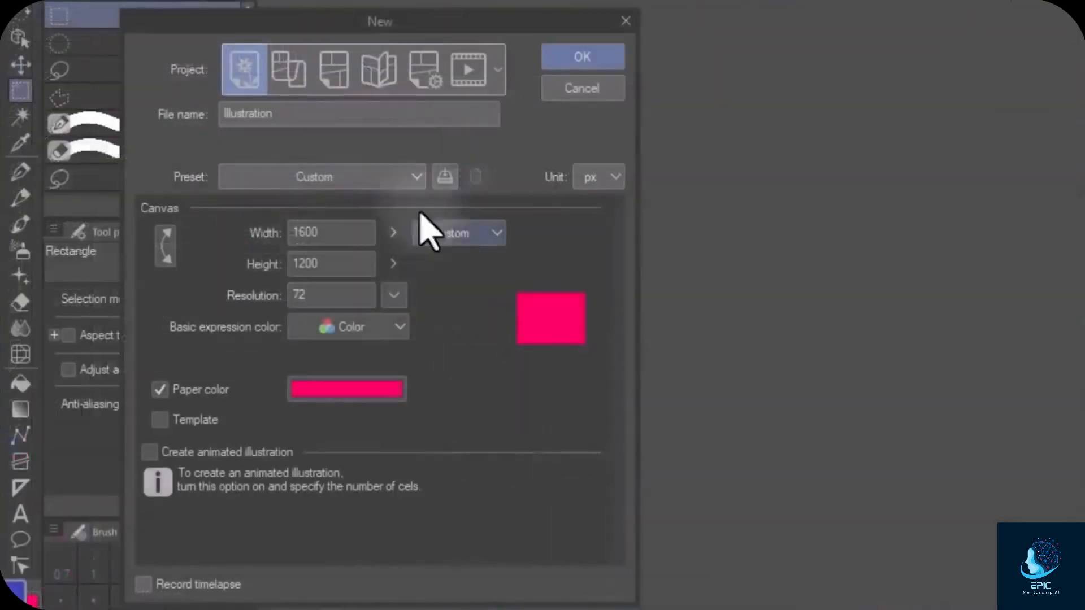
- Create a new color illustration of 1600 x 1200 px at resolution 72 with white paper
click(339, 178)
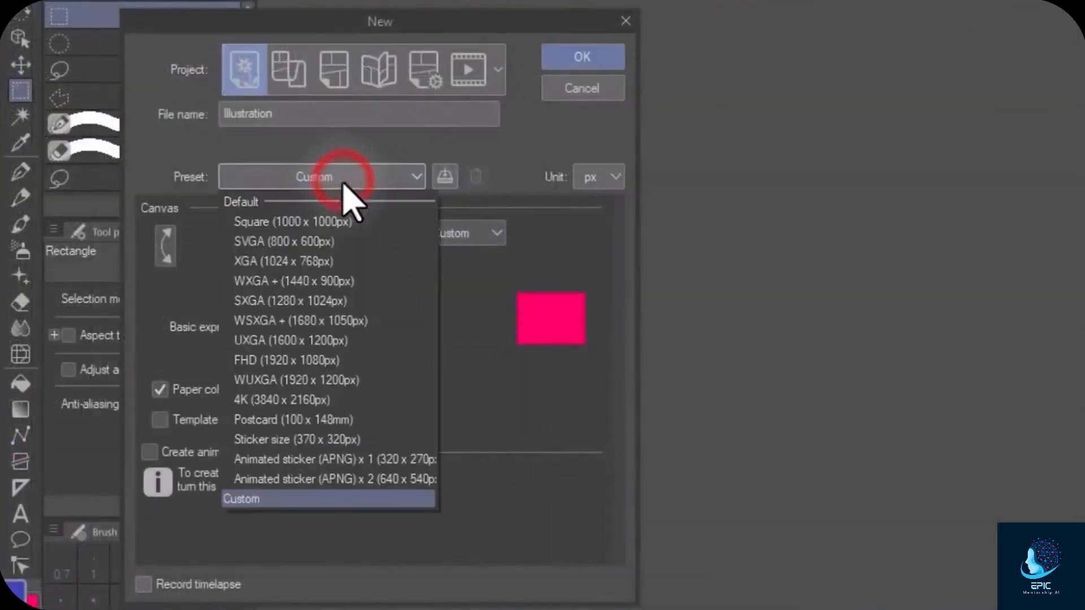
click(347, 153)
click(339, 234)
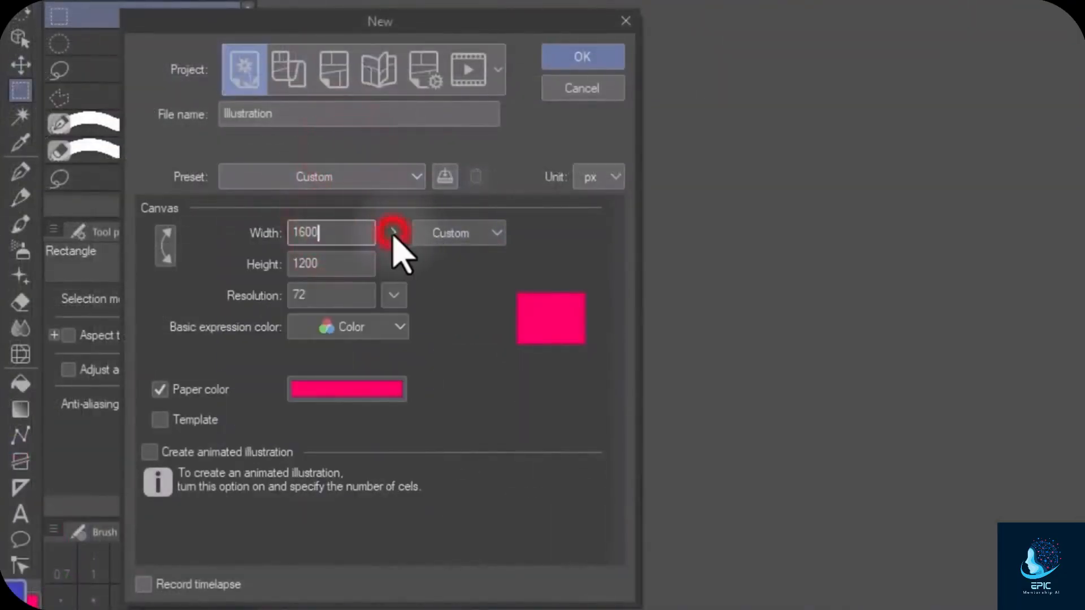
click(394, 232)
click(327, 263)
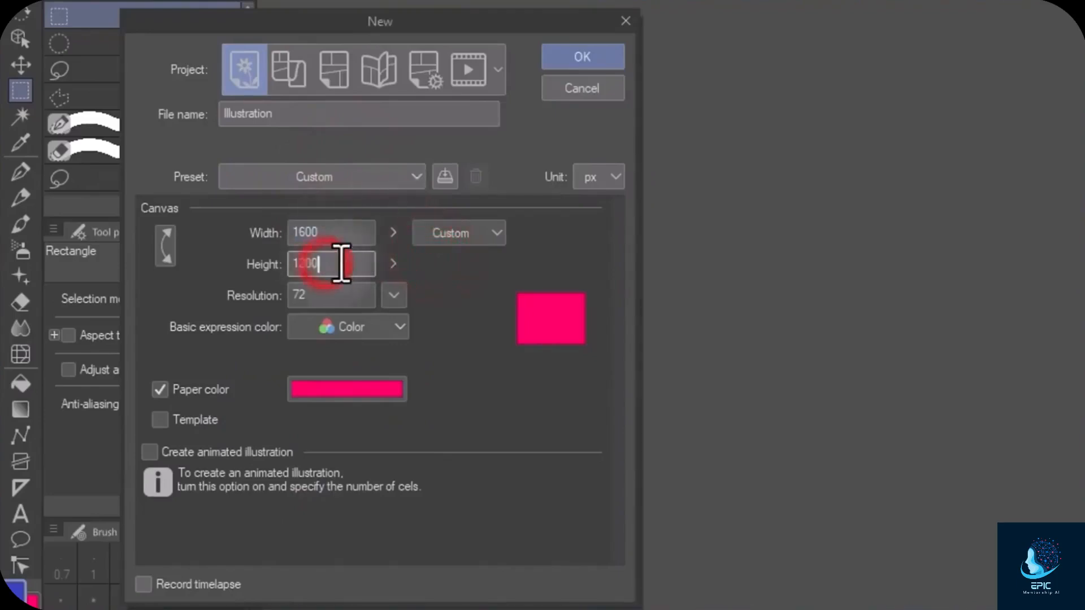
drag(294, 264, 332, 267)
click(336, 266)
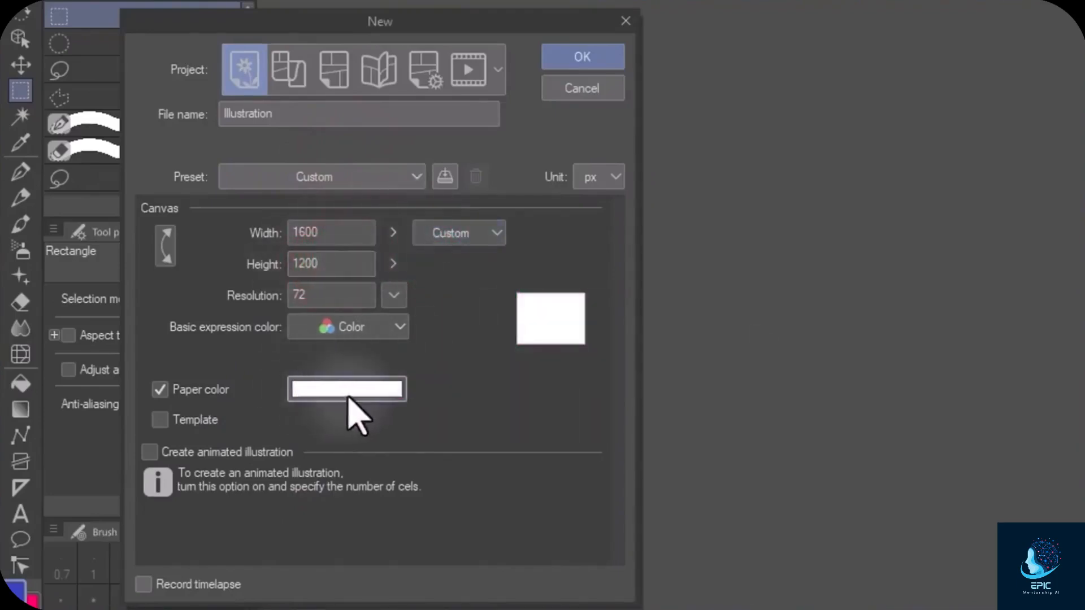
click(610, 61)
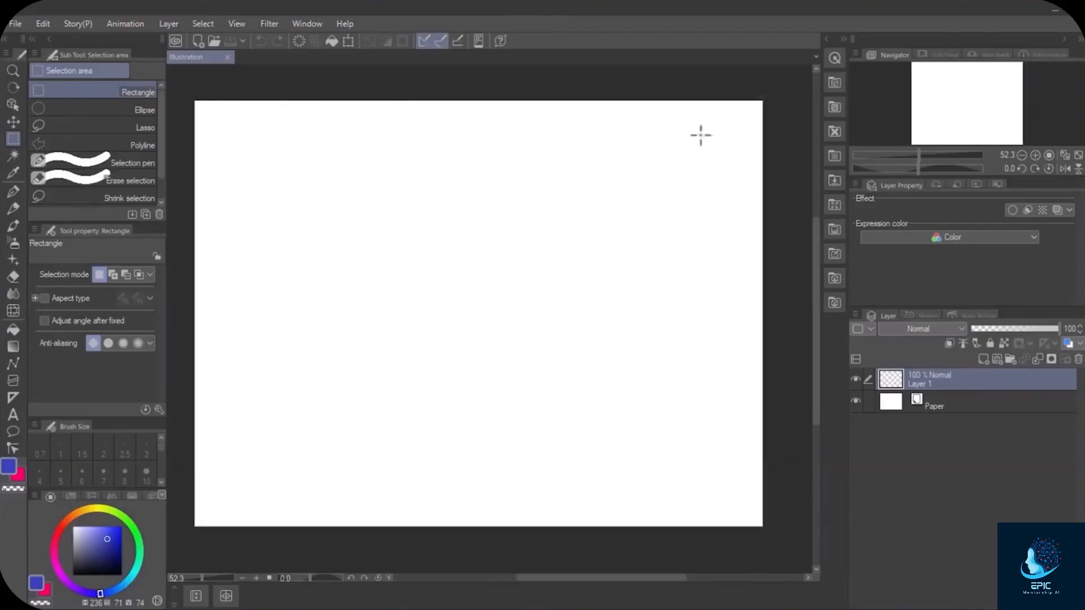
- Collapse and expand the material palettes beside the canvas, restore their original layout, and view the available workspace palettes
click(841, 39)
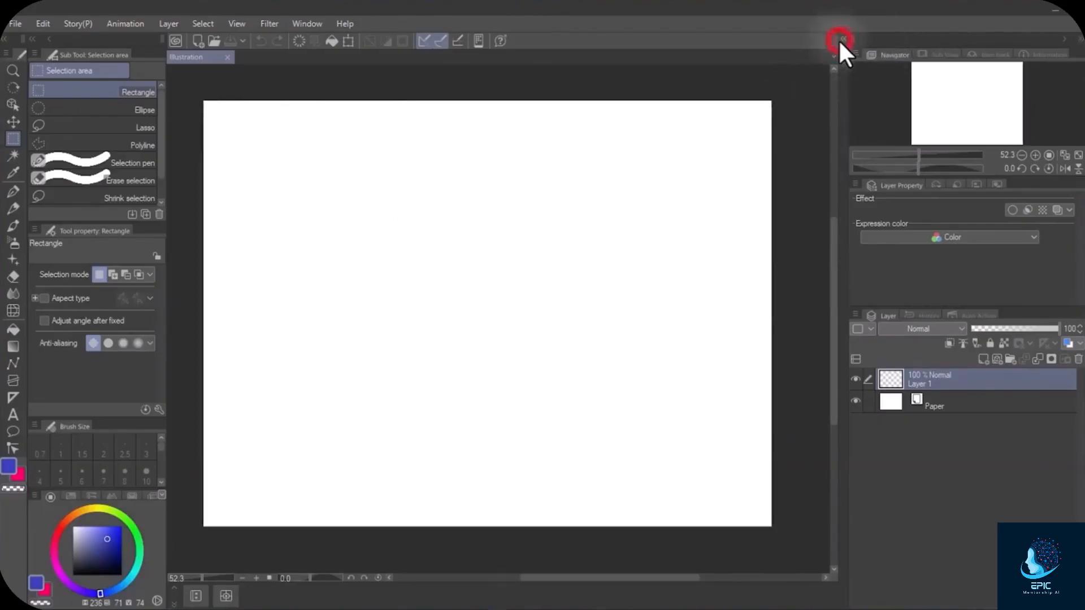
click(842, 38)
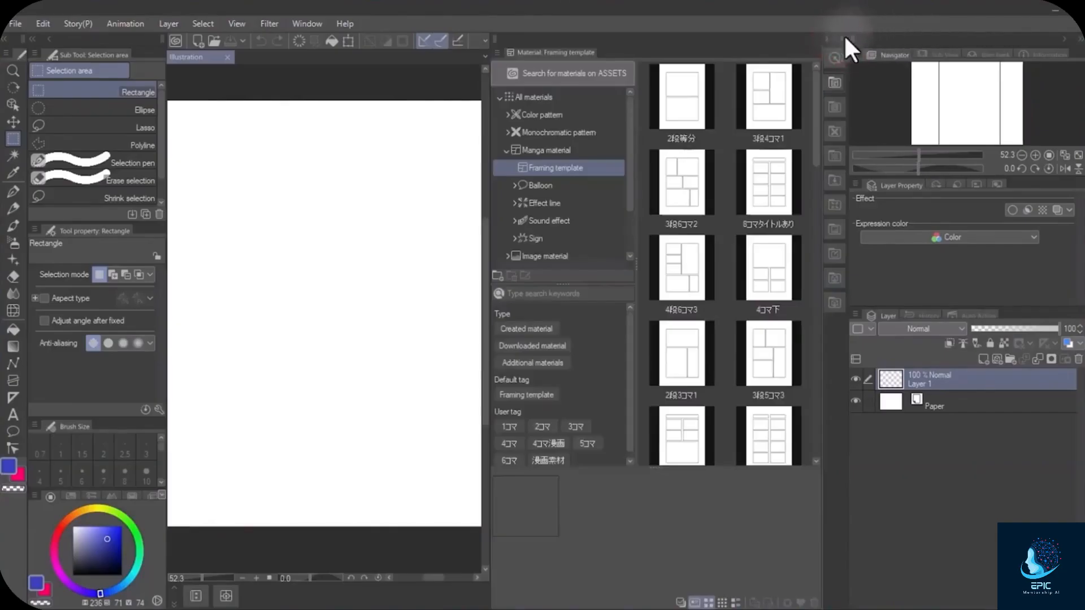
click(826, 37)
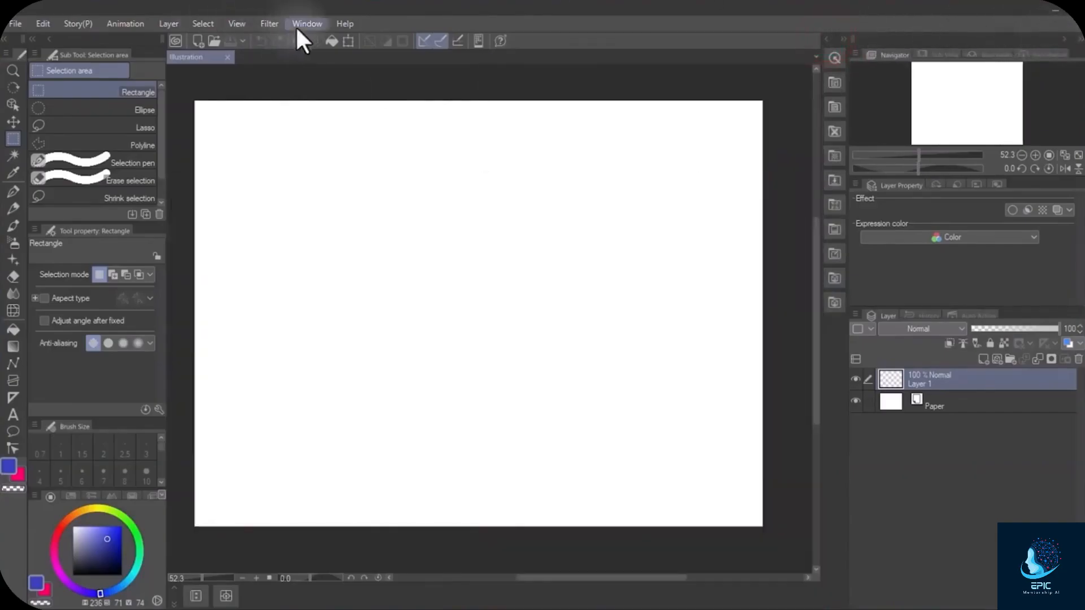
click(306, 23)
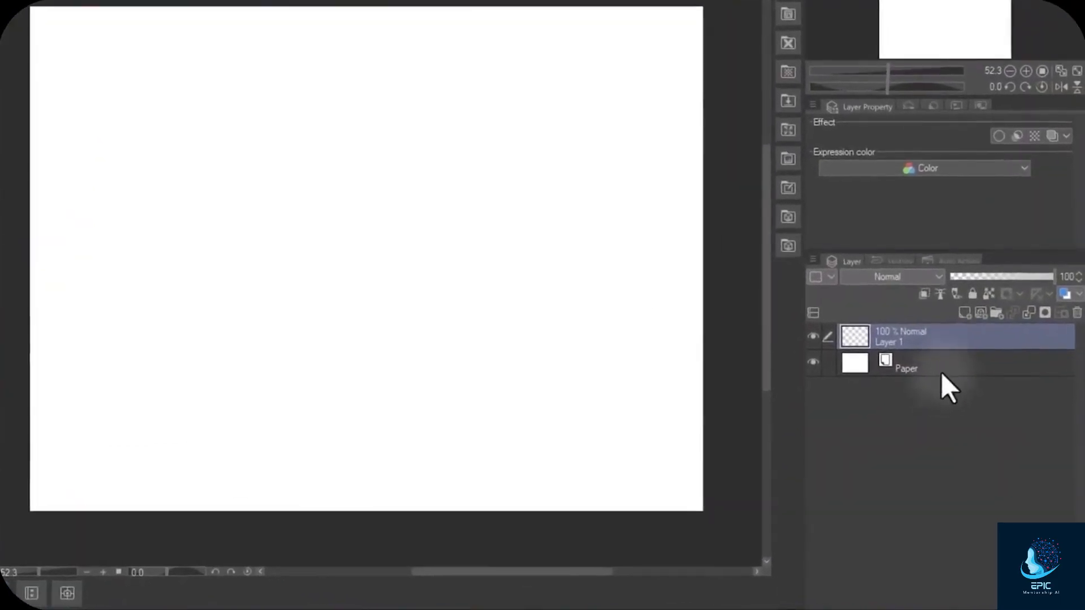
- Switch from the Paper layer to Layer 1 and draw a freehand test stroke on it
click(917, 366)
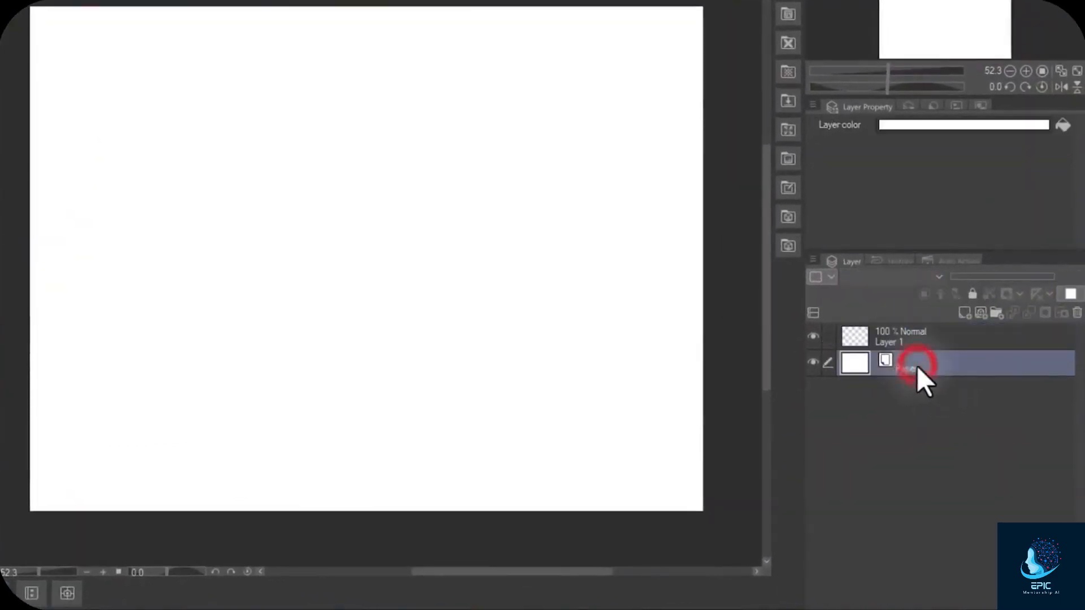
click(913, 336)
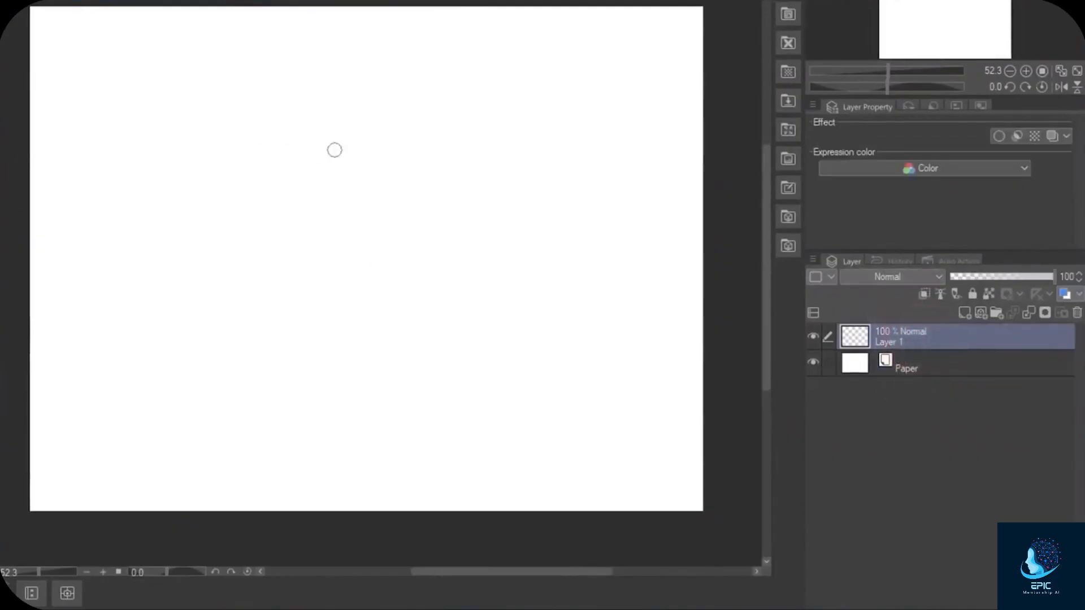
mouse_move(346, 132)
mouse_down()
mouse_move(258, 183)
mouse_move(313, 250)
mouse_move(444, 321)
mouse_up()
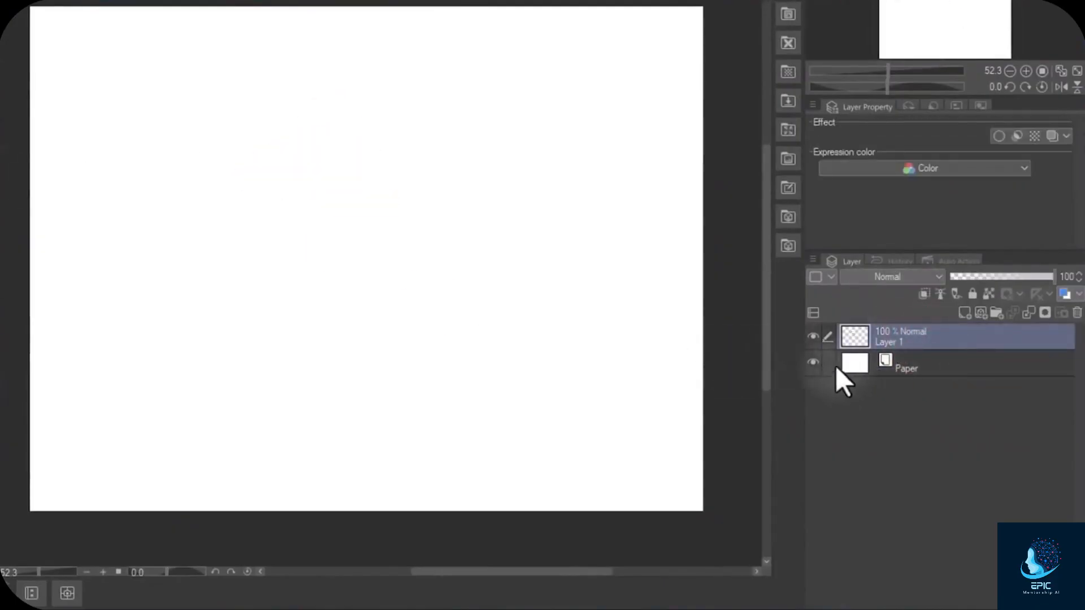
- Draw a wavy blue stroke on Layer 1 with the Paper layer hidden, and toggle Layer 1's visibility off and on
click(813, 363)
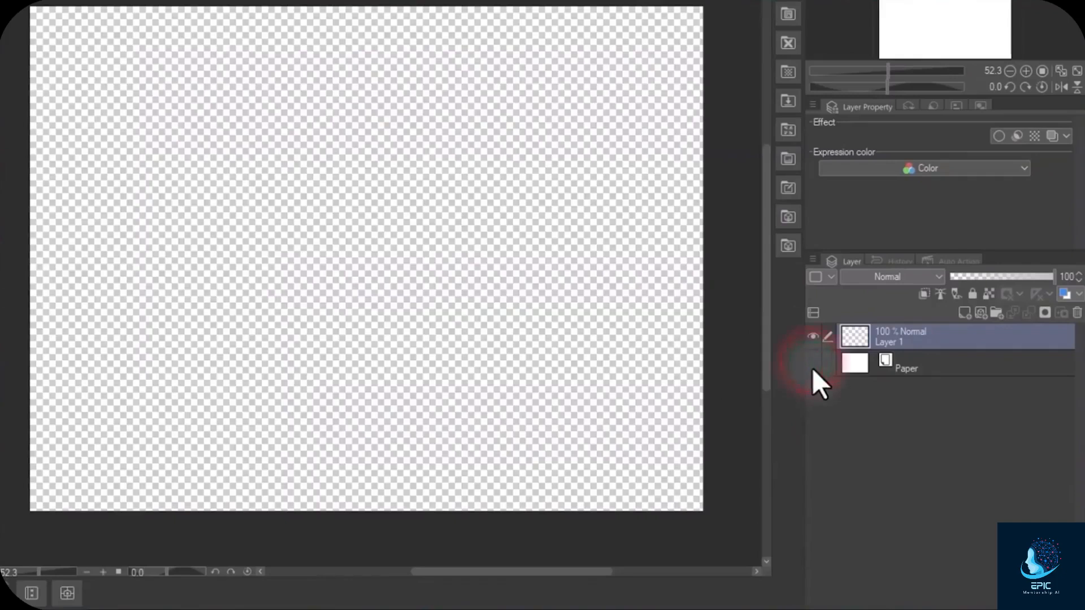
click(922, 337)
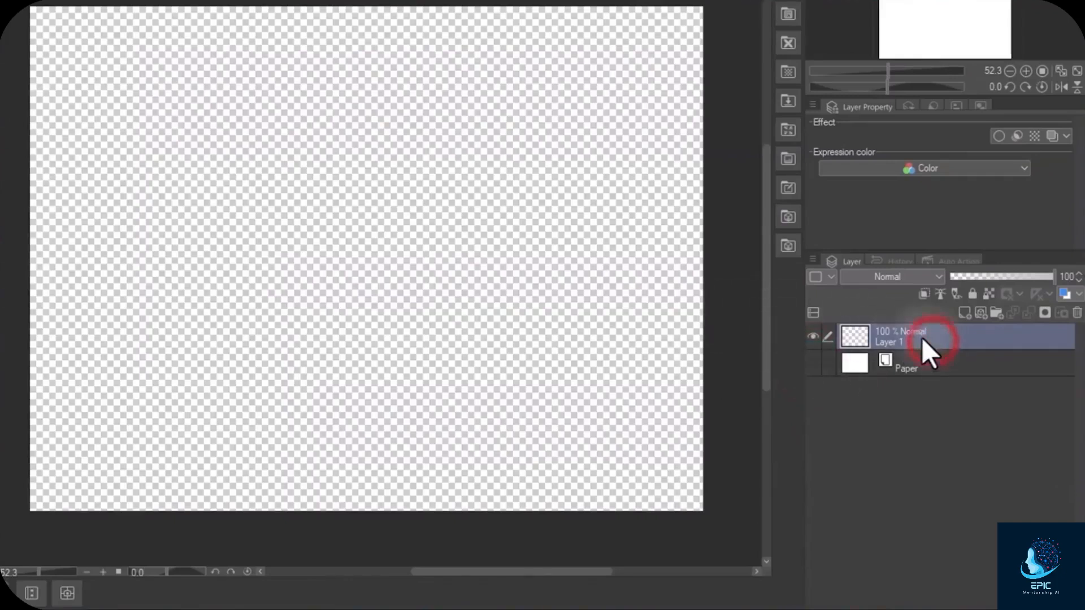
mouse_move(354, 142)
mouse_down()
mouse_move(389, 281)
mouse_move(502, 362)
mouse_up()
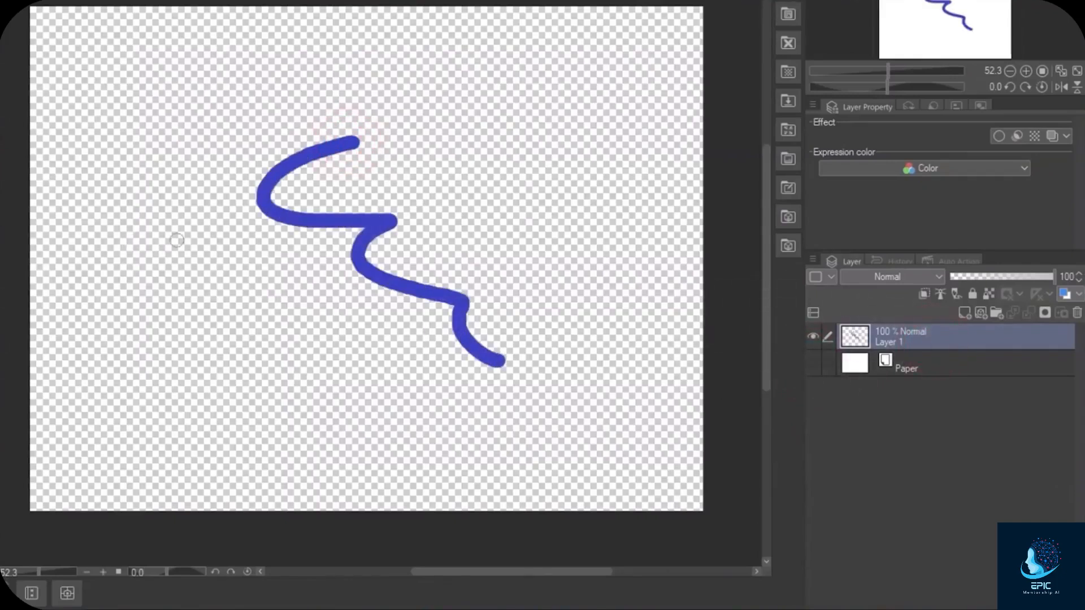
click(811, 339)
click(812, 339)
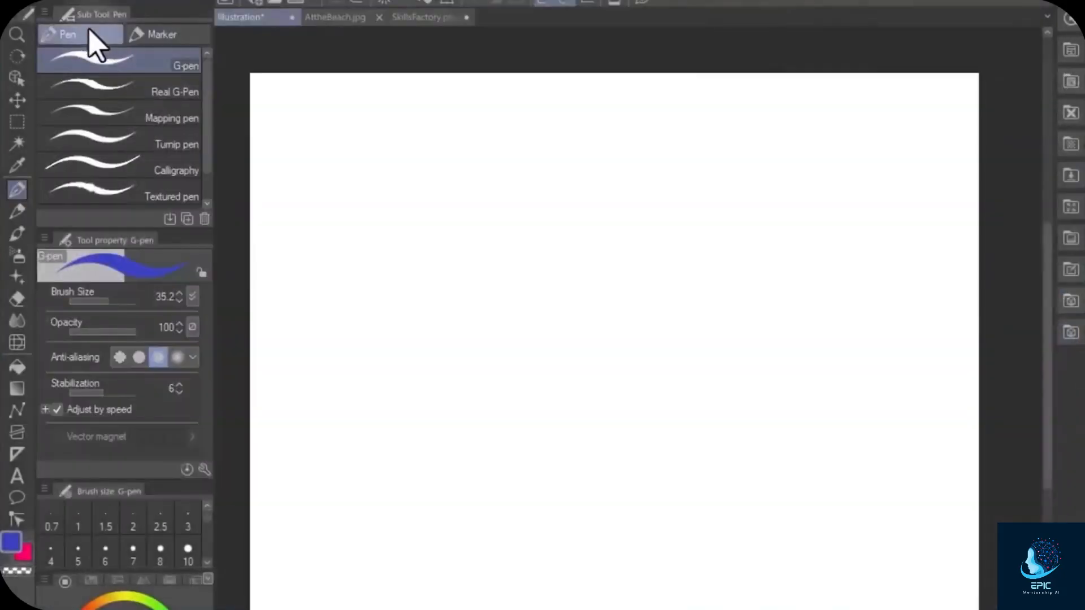
- Look through the view, operation, pen and brush tools, including the thick paint, India ink and watercolor brush groups
click(17, 35)
click(17, 57)
click(17, 78)
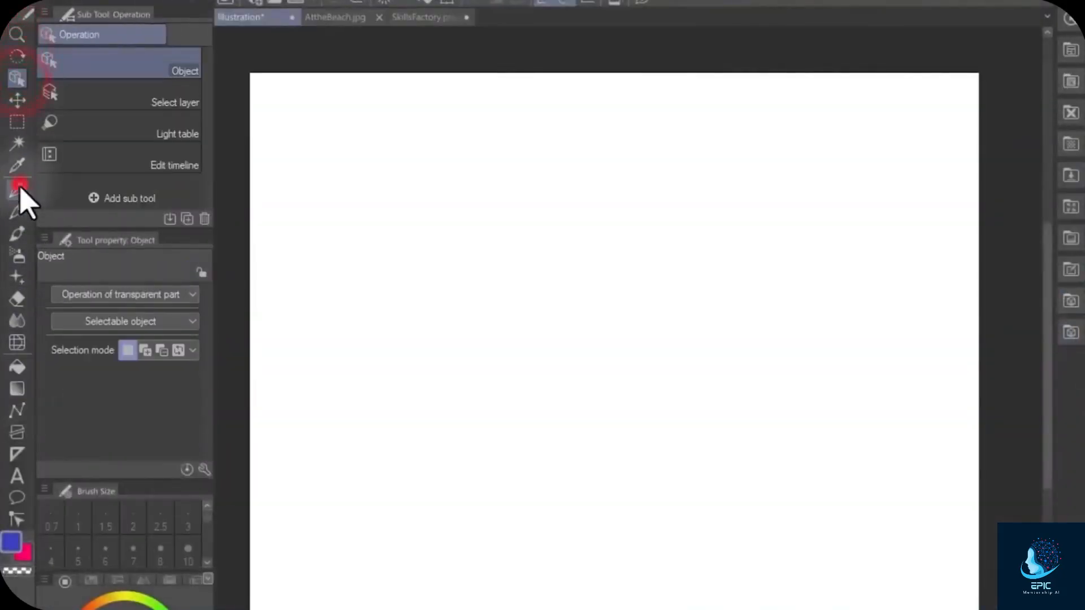
click(17, 189)
click(17, 212)
click(16, 238)
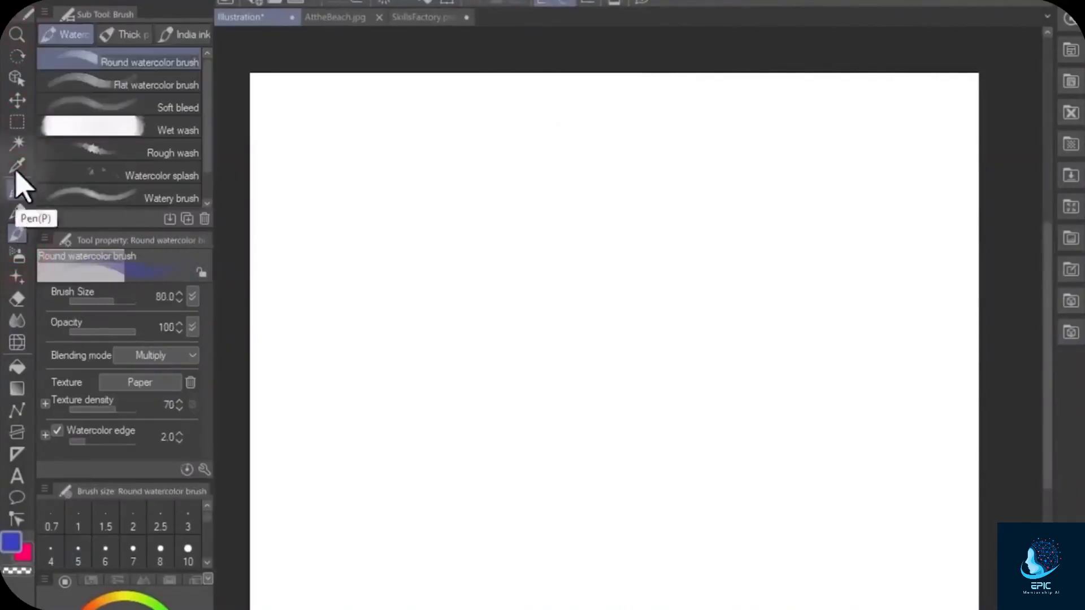
click(109, 37)
click(183, 34)
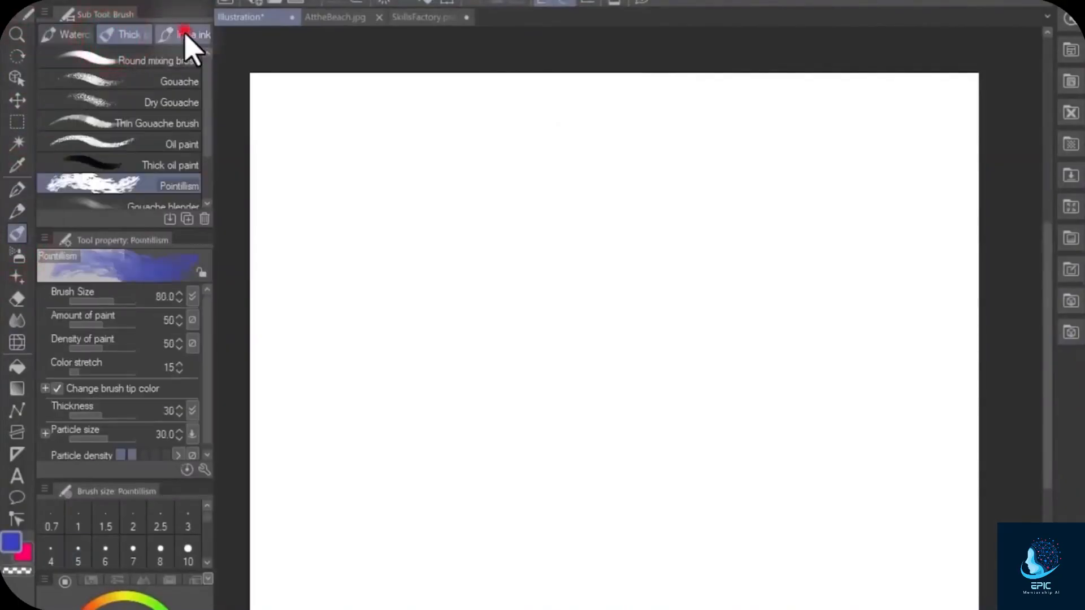
click(81, 35)
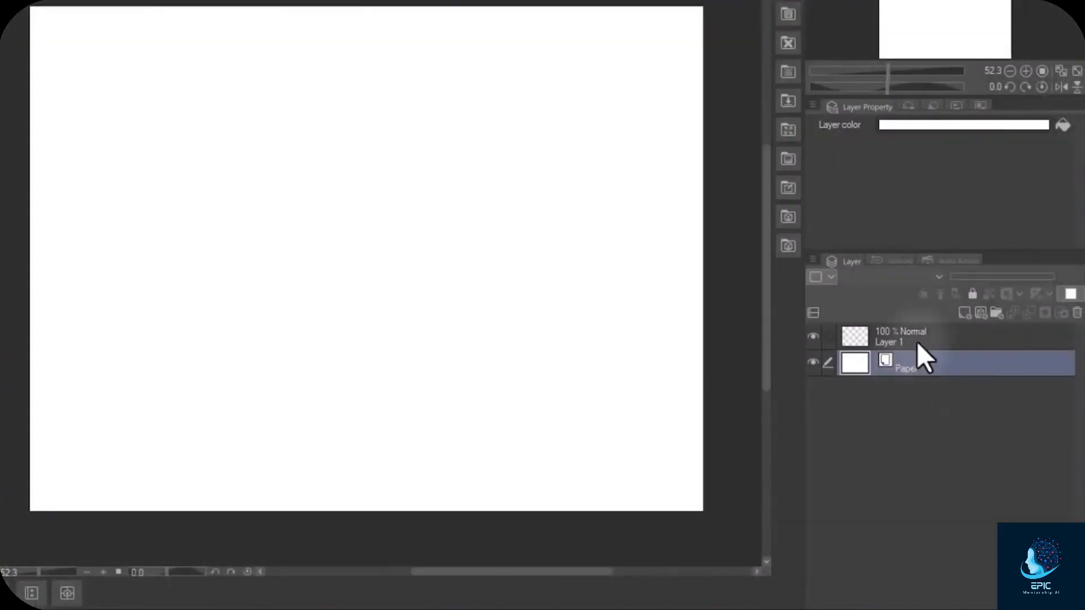
- Draw a thick wavy blue pen stroke on Layer 1 and a thinner one below it with the Milli pen marker at size 10
click(917, 339)
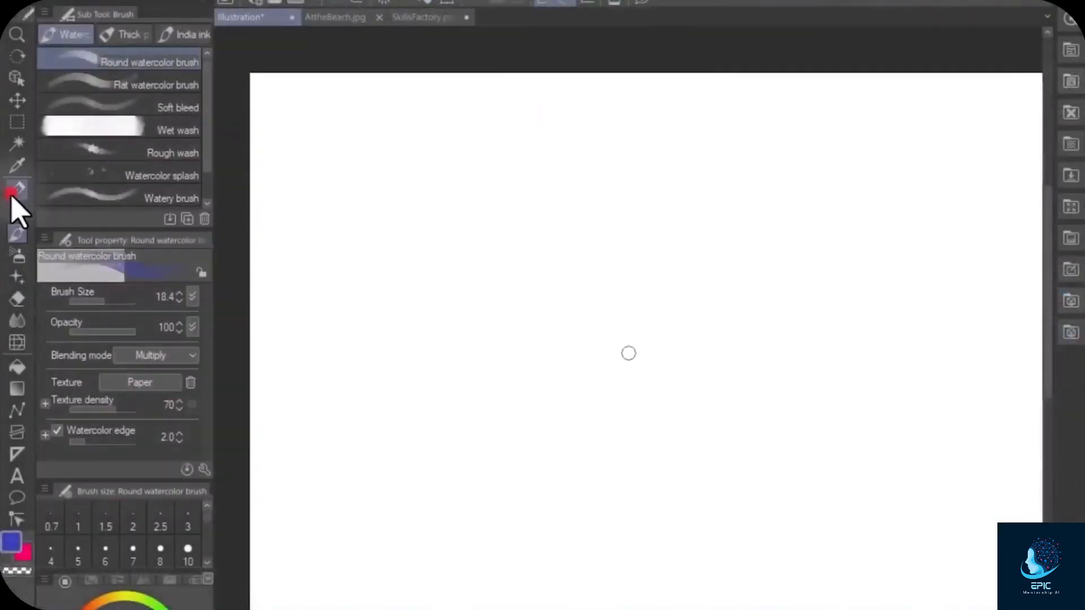
click(14, 192)
mouse_move(301, 192)
mouse_down()
mouse_move(362, 163)
mouse_move(678, 187)
mouse_up()
click(157, 33)
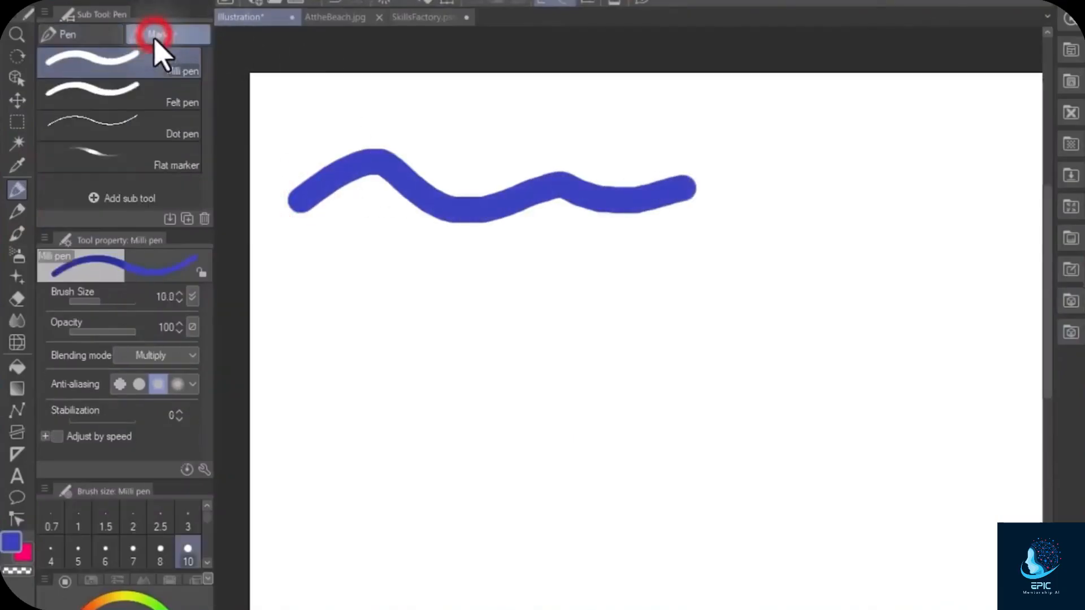
mouse_move(305, 290)
mouse_down()
mouse_move(368, 252)
mouse_move(499, 275)
mouse_move(648, 252)
mouse_up()
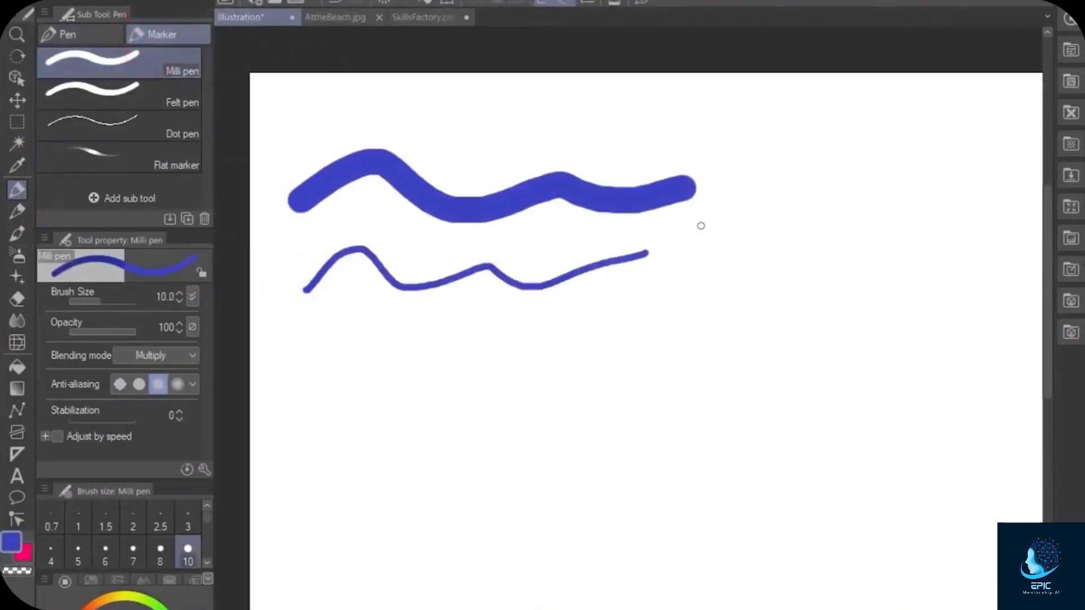
- Set the Milli pen's brush size to 99.9 and try thick test strokes below the others, turning anti-aliasing off for the second
drag(120, 304, 135, 302)
drag(289, 389, 538, 391)
click(120, 384)
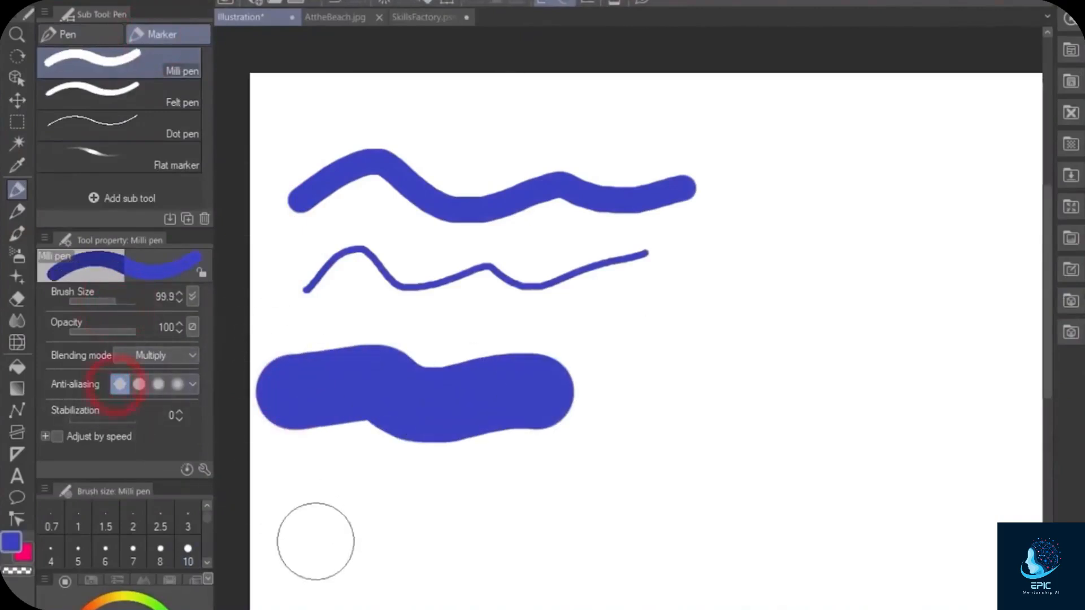
mouse_move(308, 562)
mouse_down()
mouse_move(392, 528)
mouse_move(593, 543)
mouse_up()
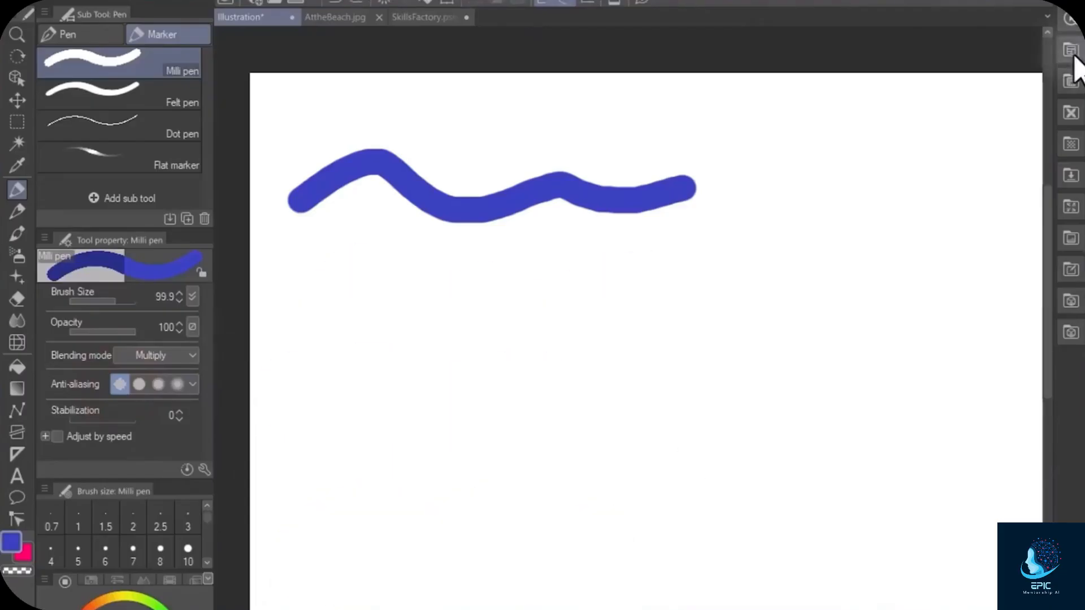
- Browse the material library from the manga materials to the Download folder
click(1070, 51)
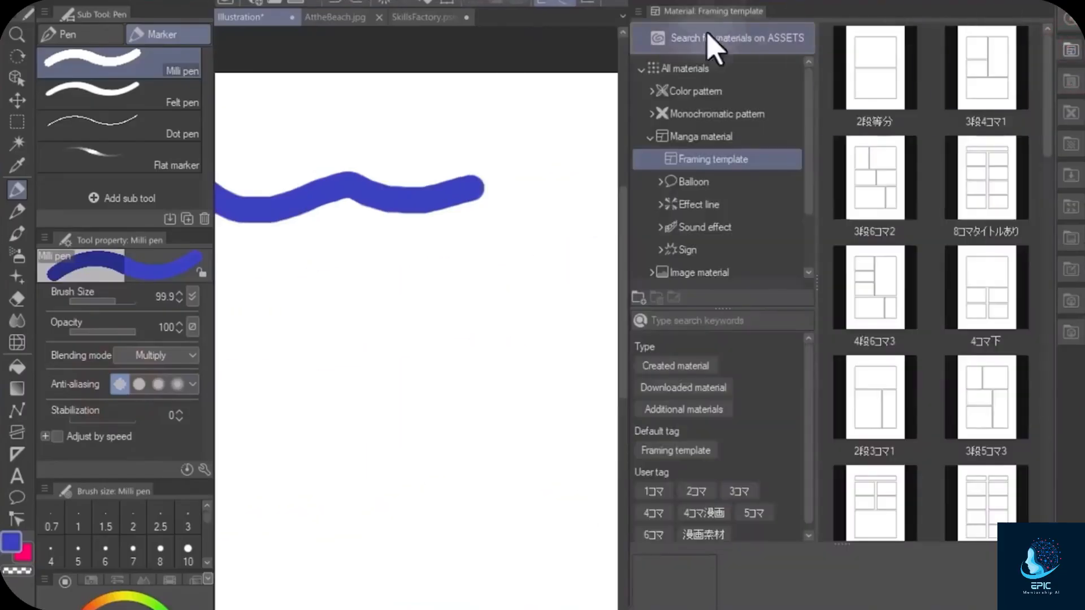
click(645, 138)
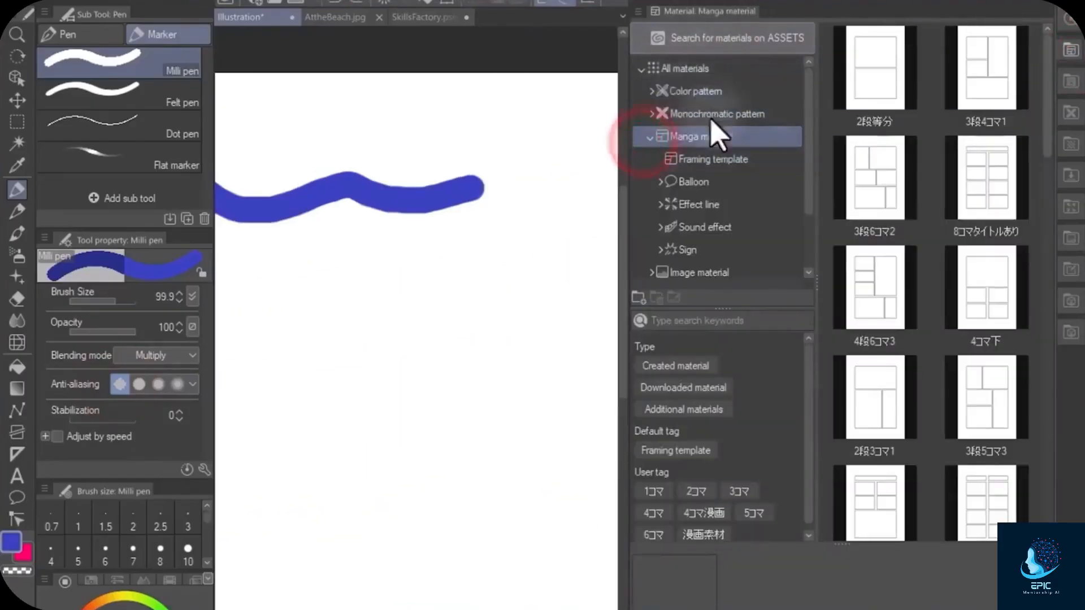
scroll(746, 150, down, 3)
click(690, 243)
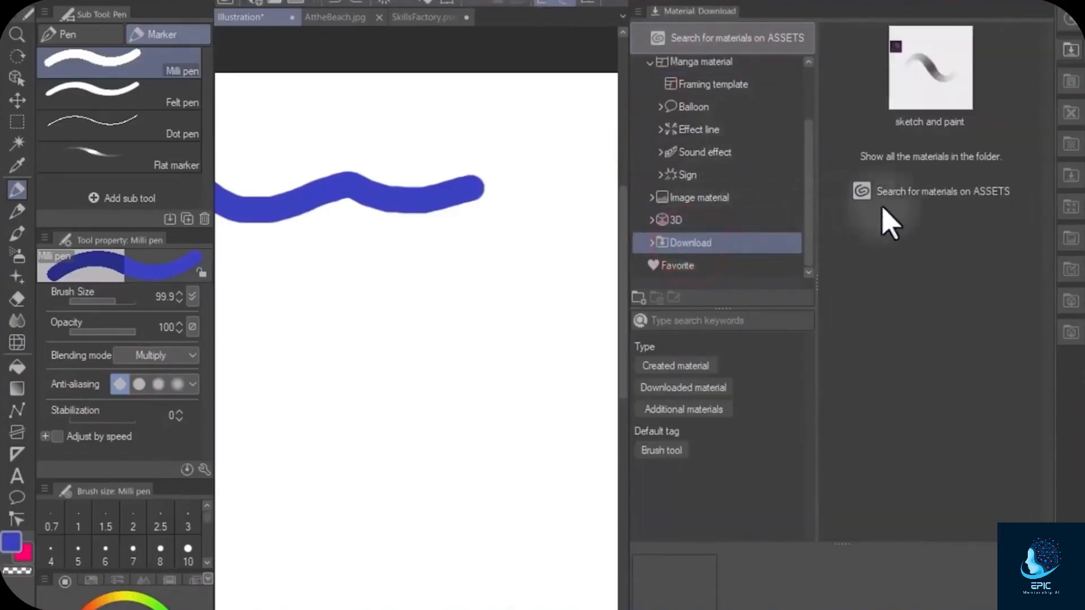
- Download the free RNApen brush from Clip Studio Assets, add it to the Marker sub tools and try a stroke with it at size 120
click(930, 192)
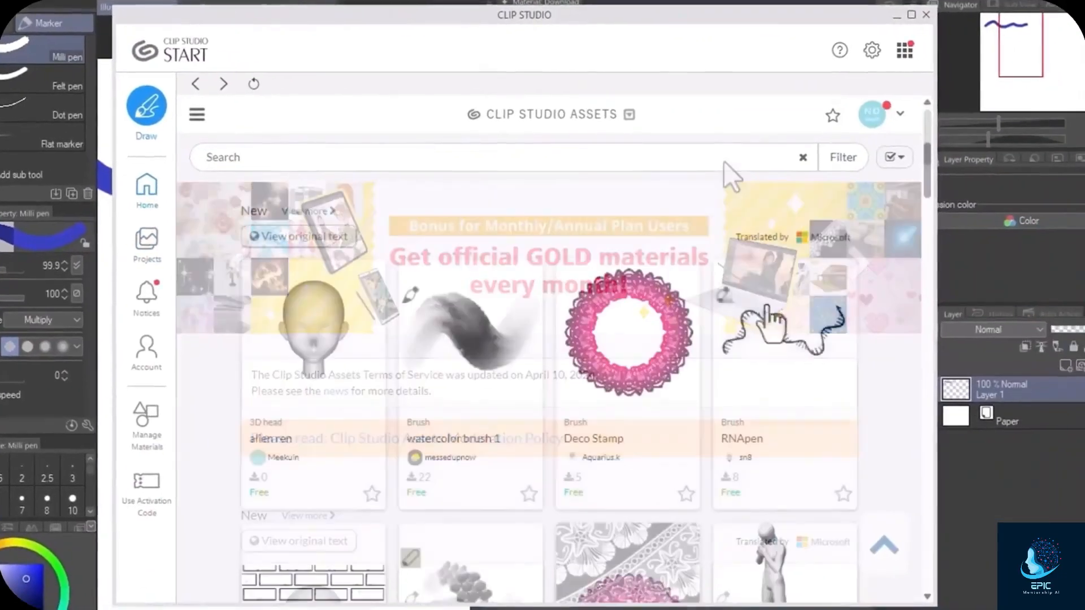
click(819, 374)
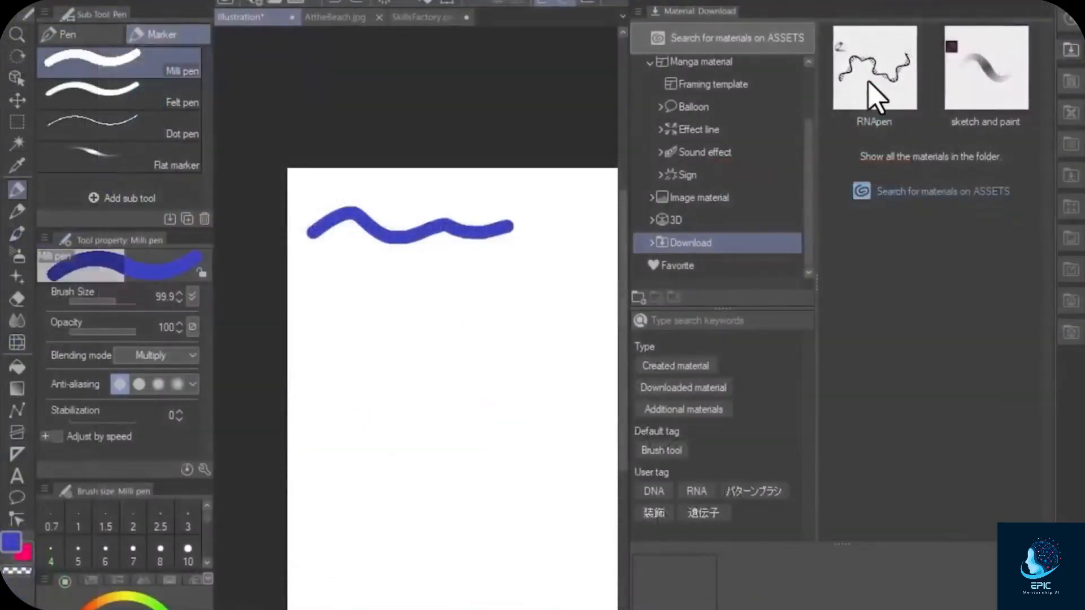
drag(868, 85, 158, 86)
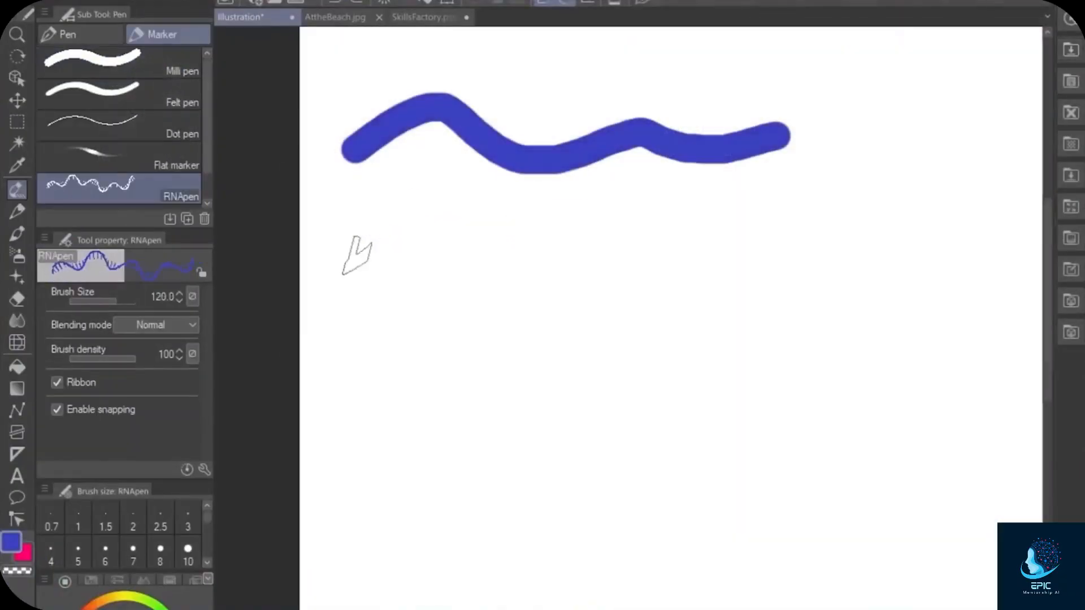
mouse_move(364, 223)
mouse_down()
mouse_move(424, 237)
mouse_move(612, 235)
mouse_move(850, 271)
mouse_up()
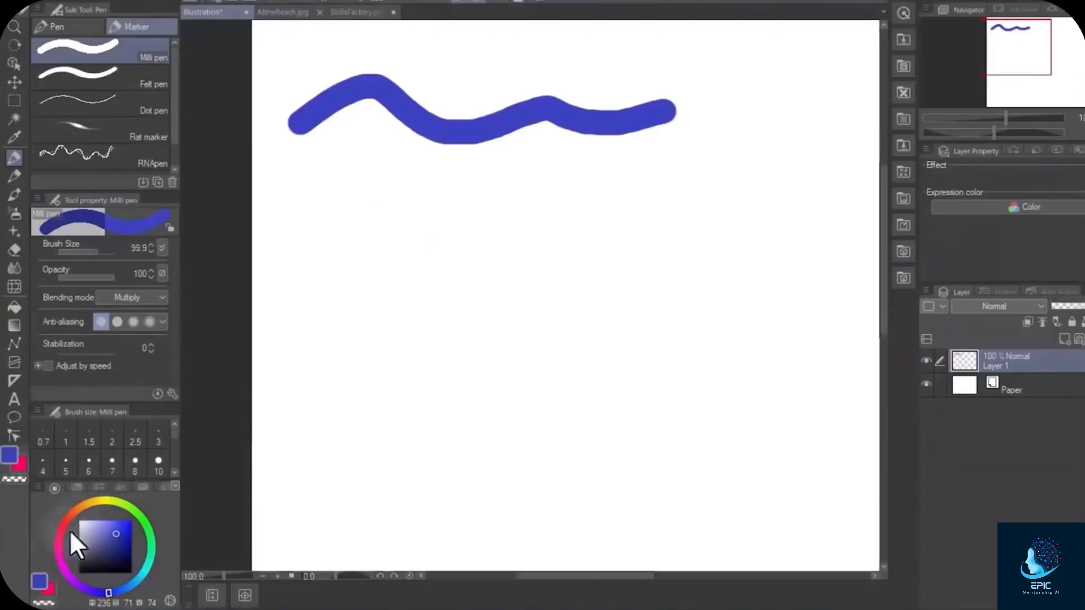
- Try switching to the pink sub color and back to the blue main color, and shift the main color's hue to teal
click(50, 588)
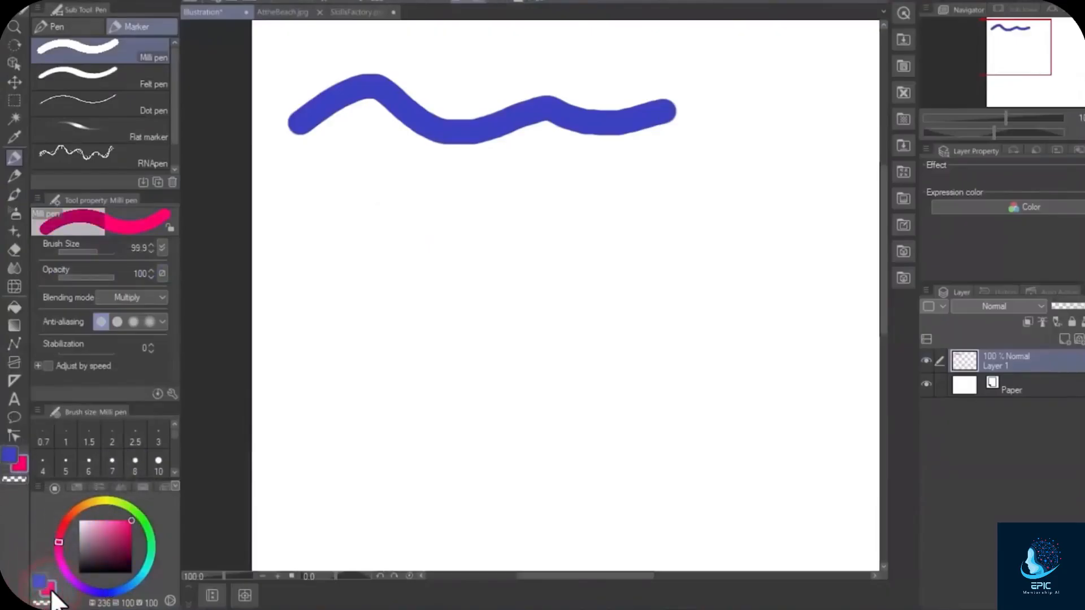
click(39, 580)
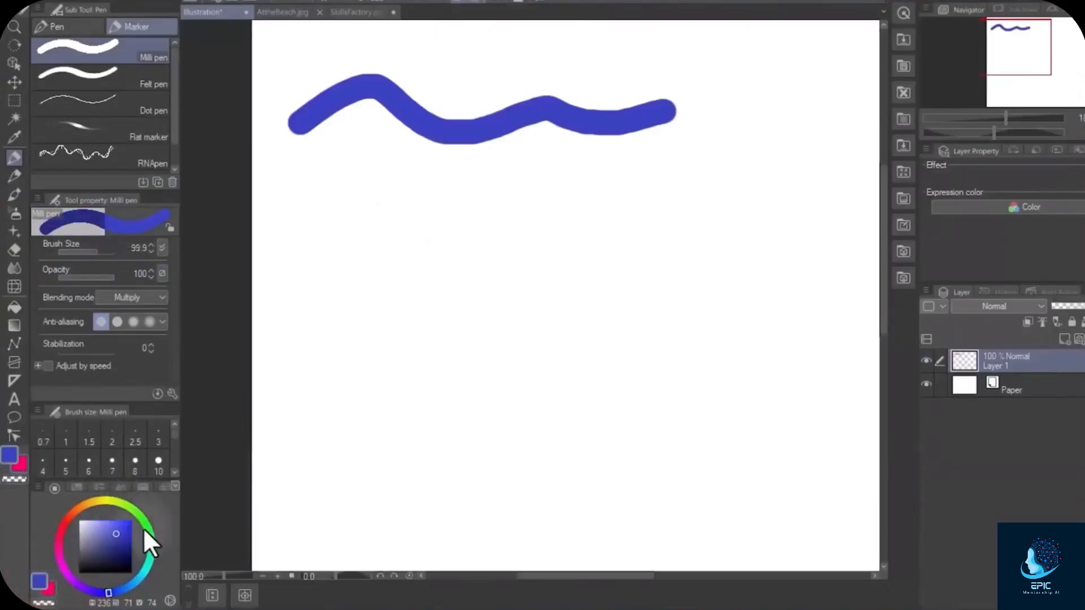
drag(149, 528, 140, 572)
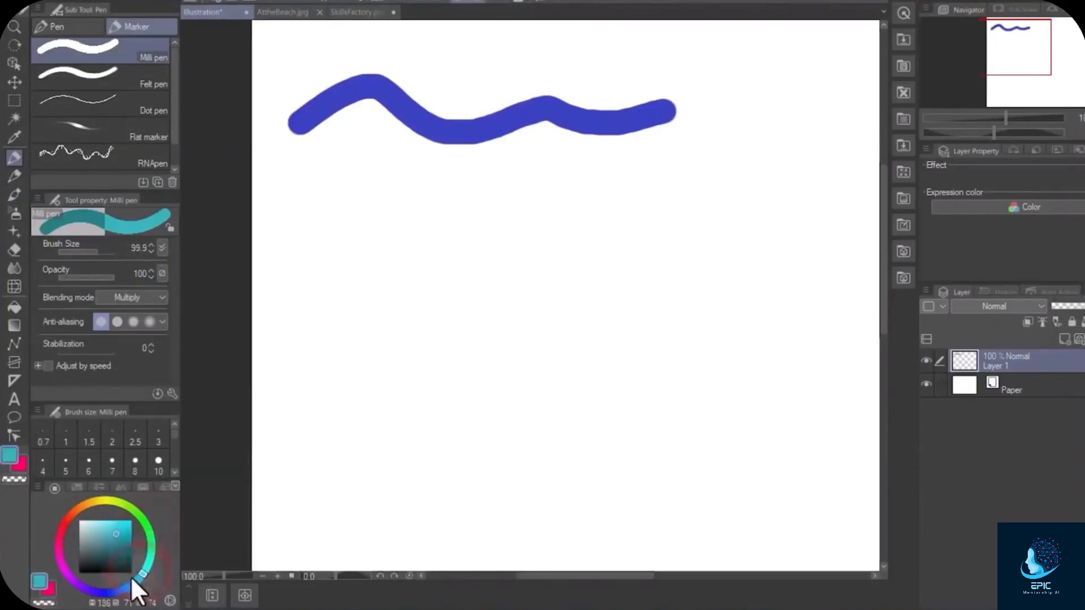
- Sample white and the thick stroke's blue from the canvas, and draw wavy strokes with the Milli pen at 3.8 and Felt pen at 20
alt+click(286, 149)
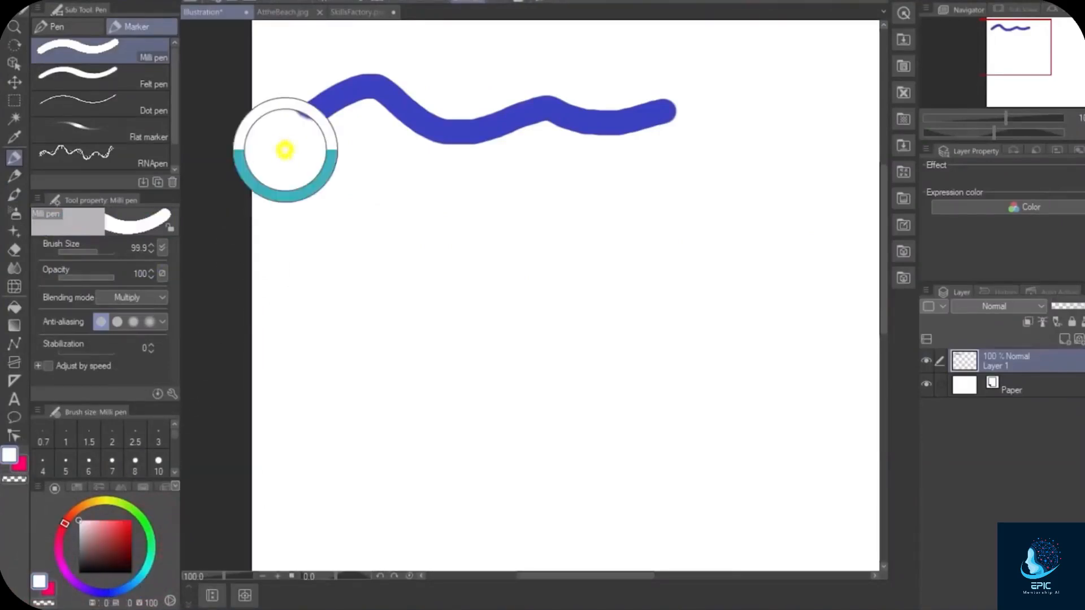
right_click(382, 152)
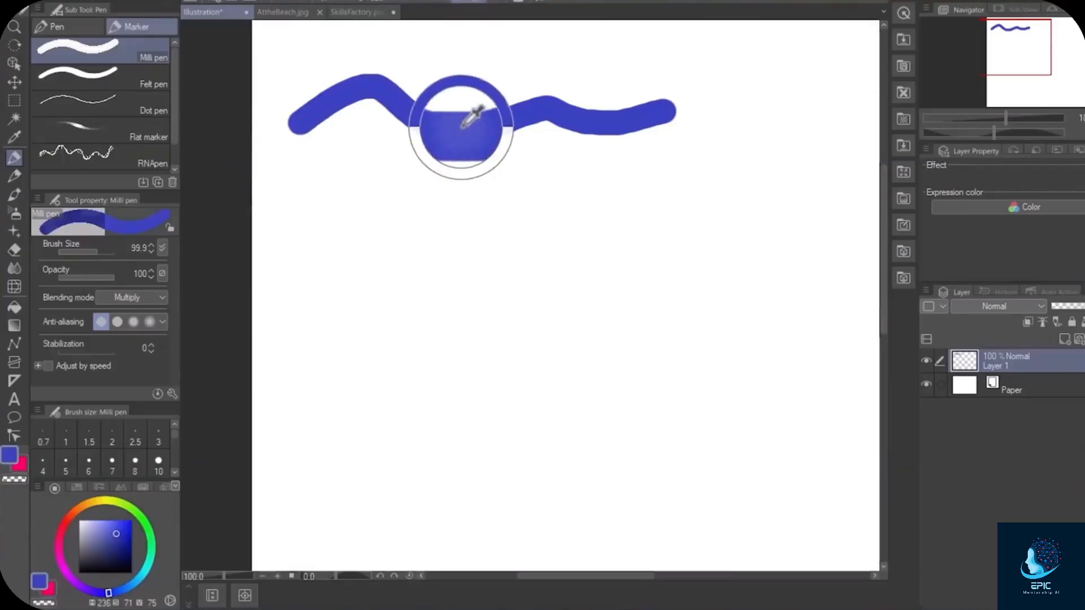
drag(270, 476, 421, 444)
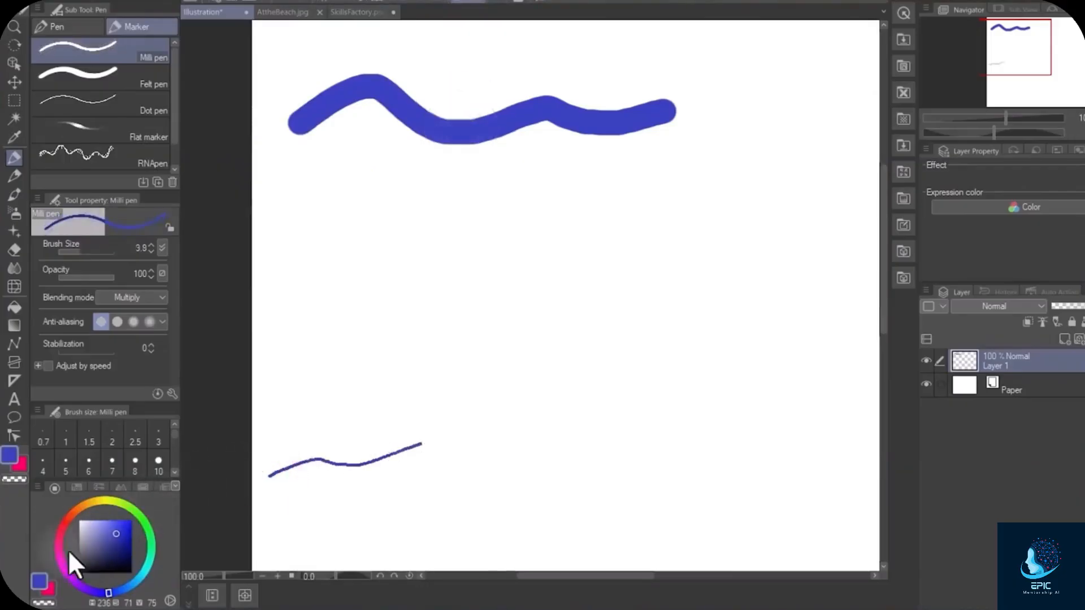
drag(300, 518, 447, 468)
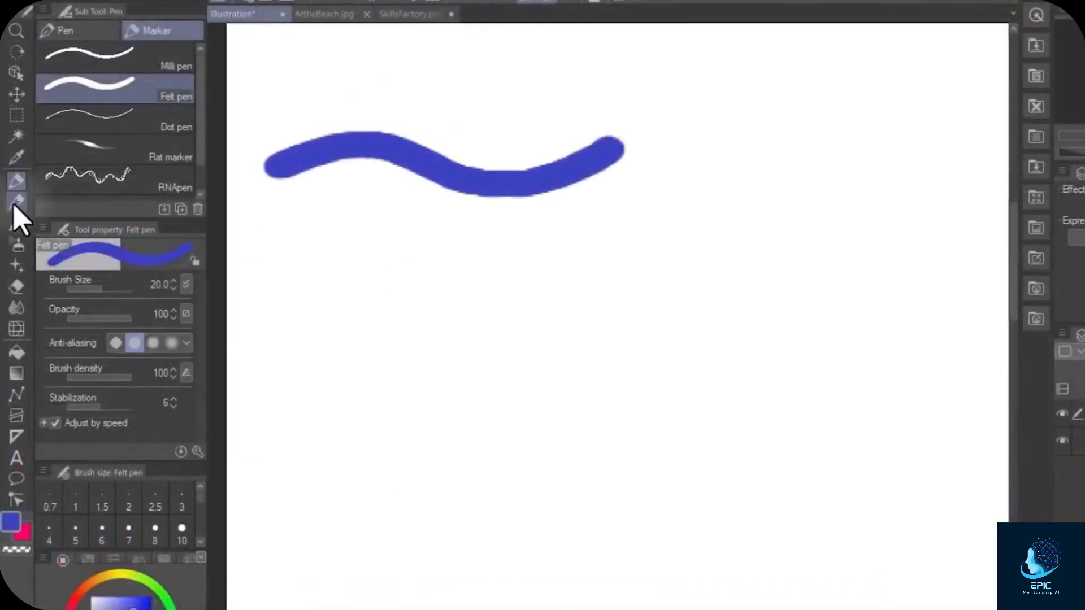
- Try a wavy Pencil stroke at size 10 below the Felt pen stroke and a Charcoal stroke at size 20 under it
click(14, 175)
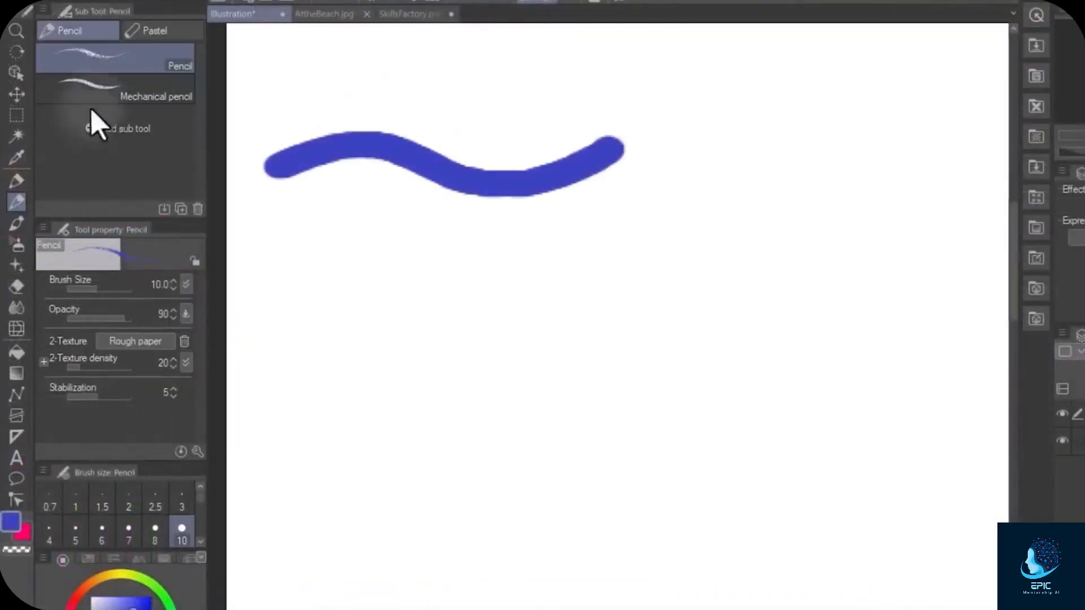
mouse_move(273, 264)
mouse_down()
mouse_move(300, 246)
mouse_move(554, 253)
mouse_move(652, 240)
mouse_up()
click(195, 28)
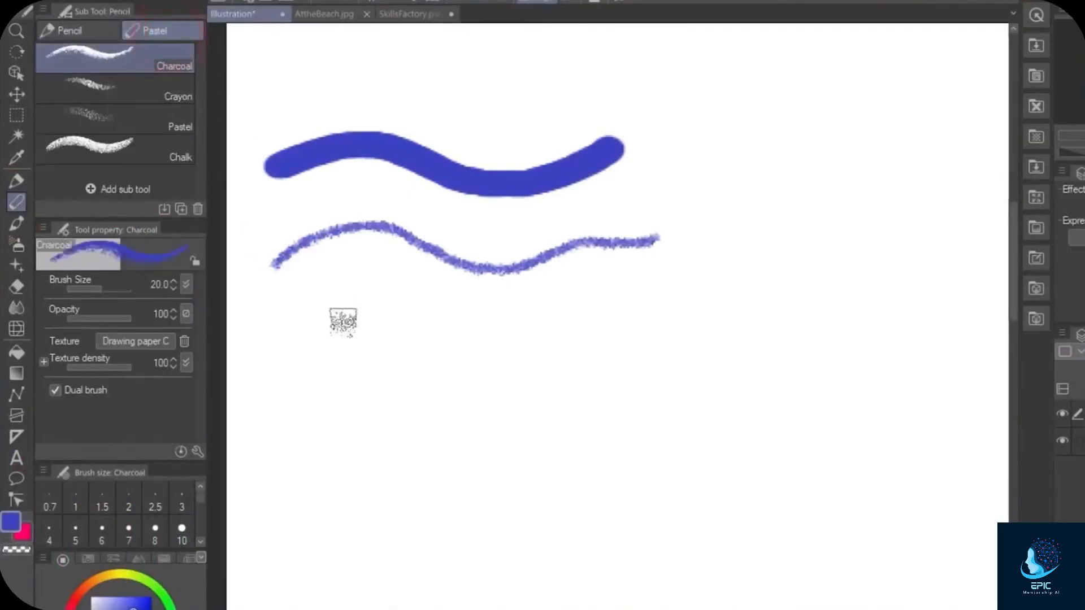
mouse_move(254, 355)
mouse_down()
mouse_move(397, 311)
mouse_move(621, 321)
mouse_move(716, 305)
mouse_up()
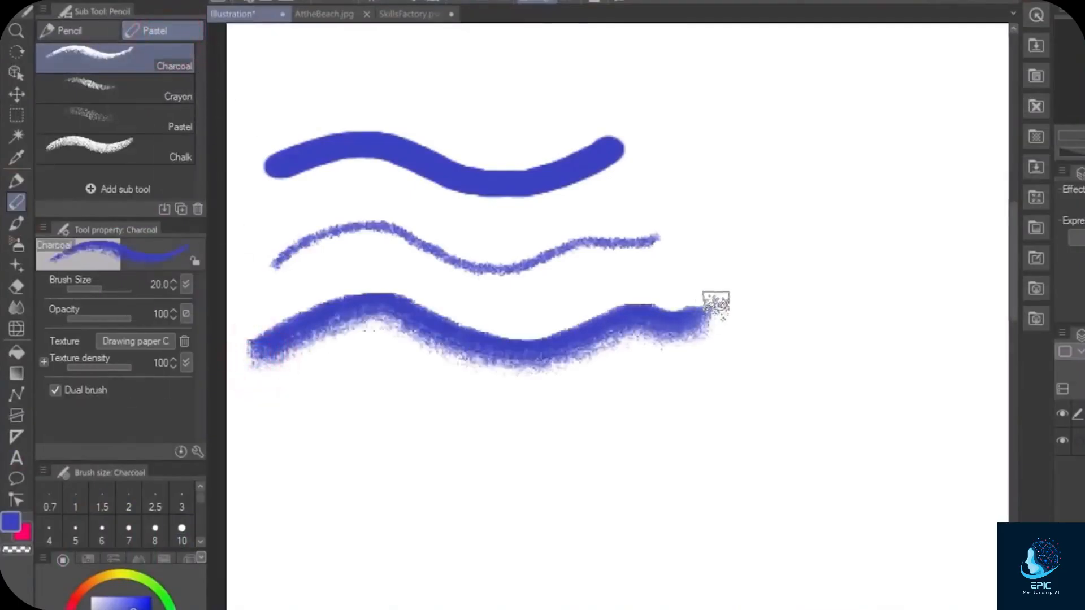
- Try a wavy Round watercolor brush stroke at size 18.4 and a test stroke from the other brush groups, ending on the India ink Brush pen
click(13, 226)
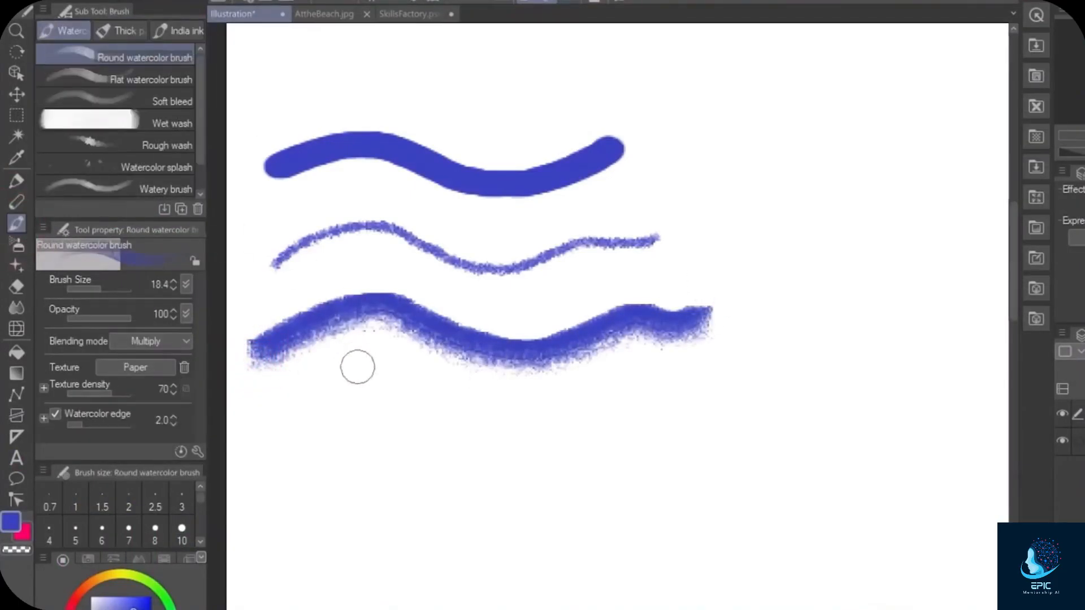
mouse_move(282, 450)
mouse_down()
mouse_move(373, 418)
mouse_move(681, 428)
mouse_up()
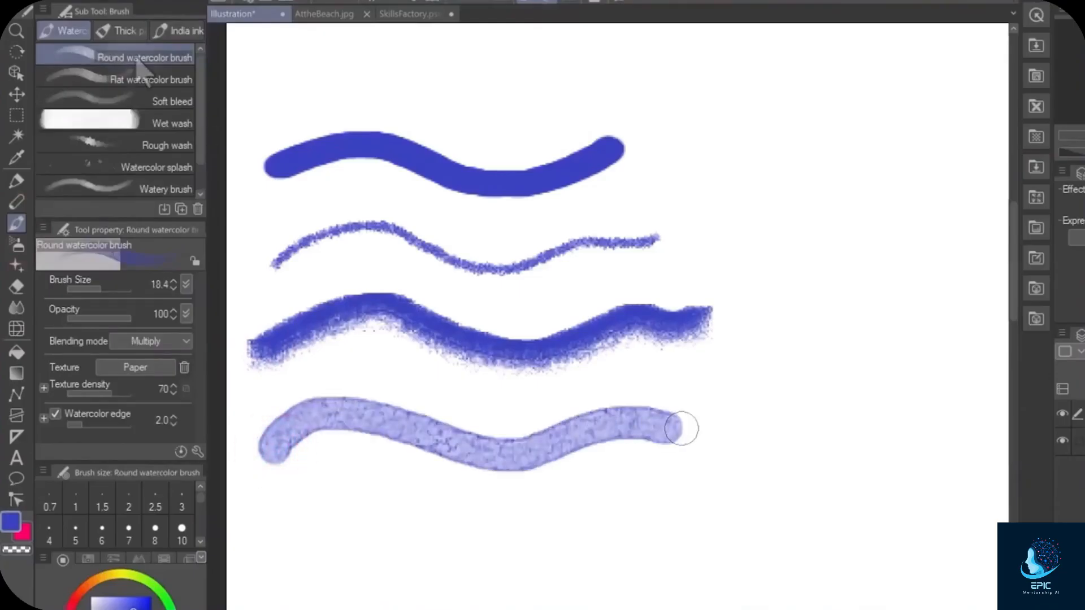
click(127, 31)
click(99, 73)
mouse_move(491, 526)
mouse_down()
mouse_move(268, 507)
mouse_move(780, 485)
mouse_up()
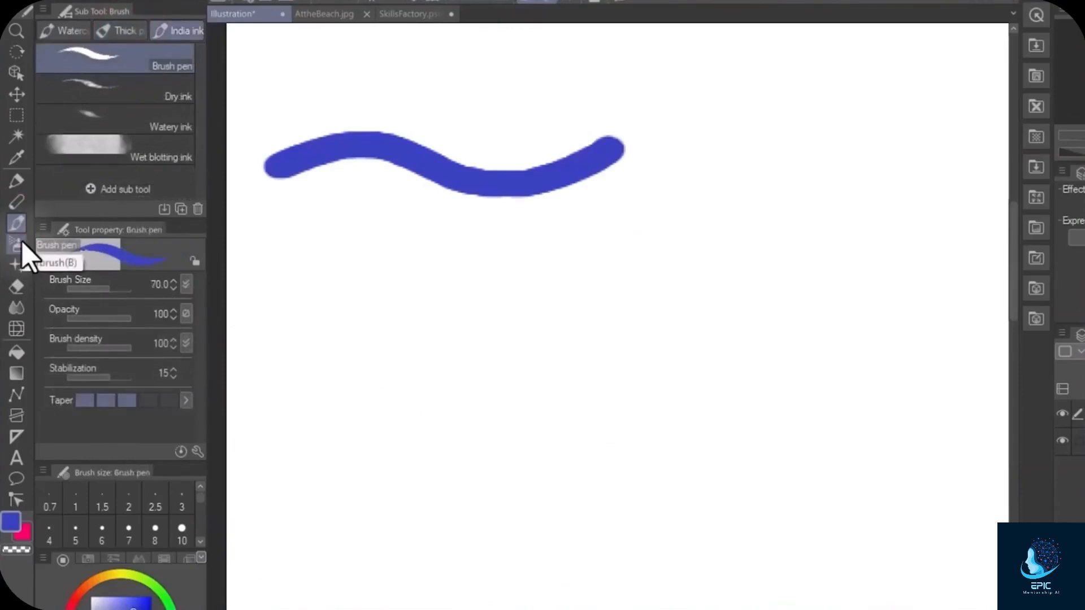
- Try a Soft airbrush stroke and a Spray airbrush stroke at size 27.1 below the blue stroke
click(17, 244)
click(135, 50)
mouse_move(302, 307)
mouse_down()
mouse_move(466, 294)
mouse_move(675, 255)
mouse_up()
click(128, 91)
mouse_move(310, 424)
mouse_down()
mouse_move(418, 386)
mouse_move(577, 392)
mouse_move(711, 340)
mouse_move(411, 452)
mouse_up()
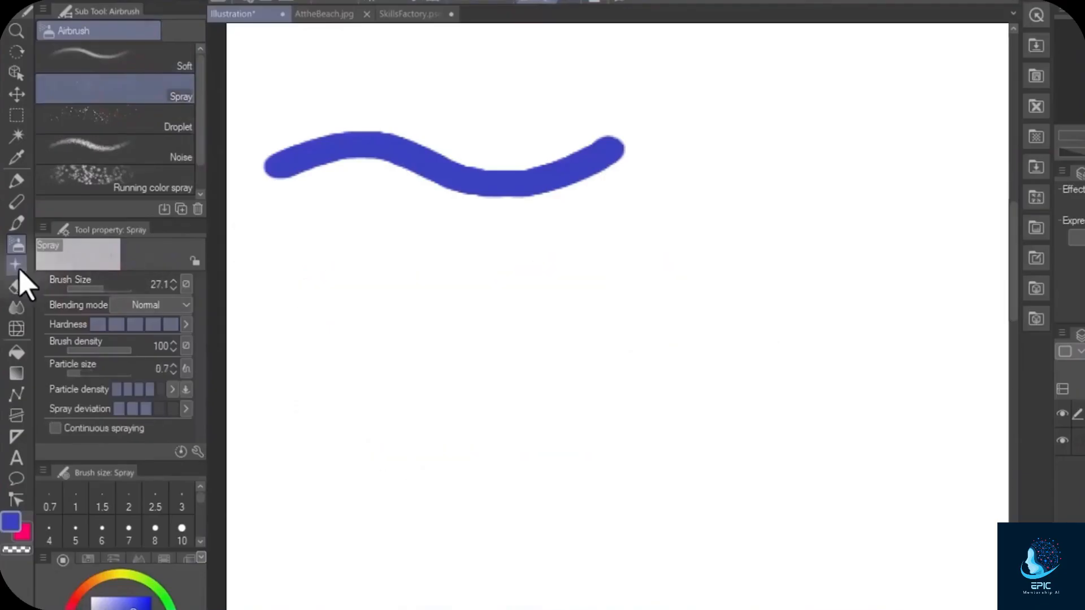
- Try a Glitter decoration stroke at size 100, and draw a long looping Bumpy ruled line at size 20 below the blue stroke
click(18, 267)
mouse_move(333, 334)
mouse_down()
mouse_move(373, 348)
mouse_move(719, 315)
mouse_move(877, 221)
mouse_up()
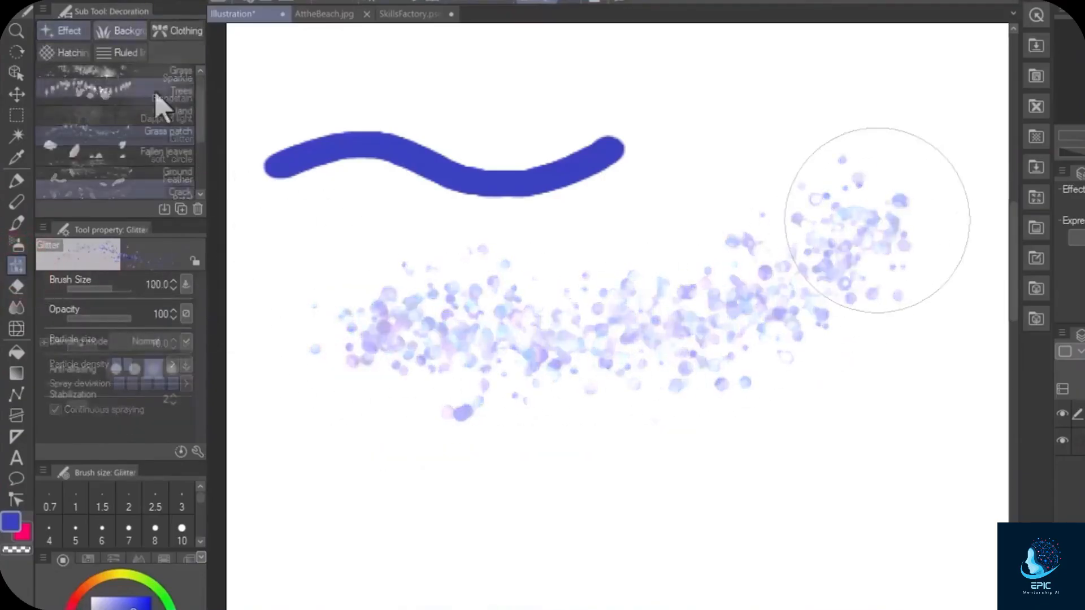
click(97, 52)
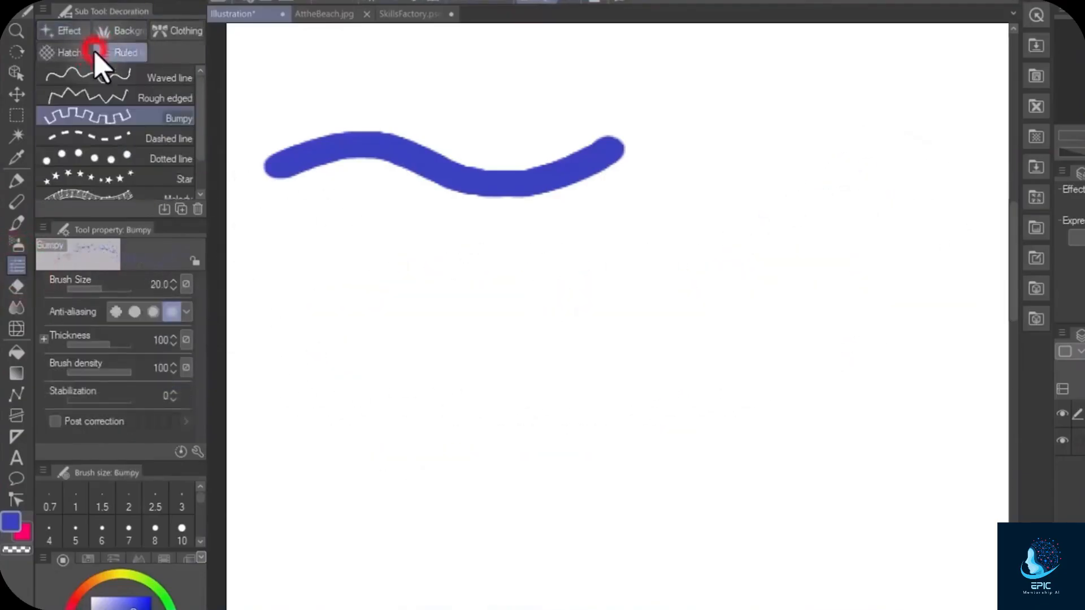
mouse_move(260, 293)
mouse_down()
mouse_move(379, 276)
mouse_move(698, 276)
mouse_move(873, 321)
mouse_move(806, 356)
mouse_move(493, 344)
mouse_move(460, 503)
mouse_up()
- Try erasing parts of the blue stroke and the bumpy line with the Hard eraser at size 50, and undo the erasing
click(15, 286)
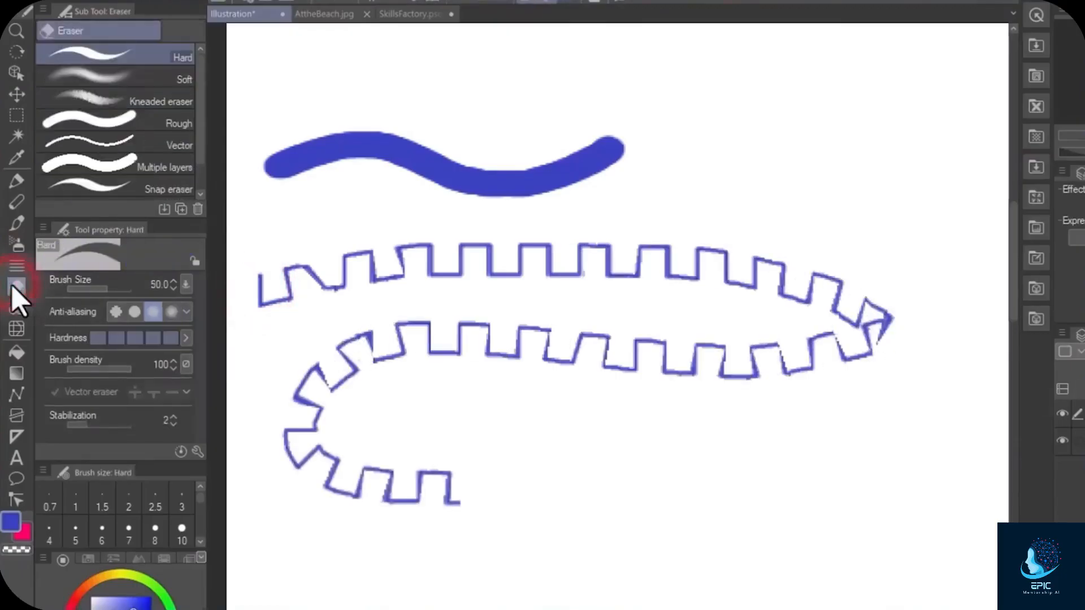
drag(790, 359, 751, 368)
mouse_move(586, 356)
mouse_down()
mouse_move(570, 298)
mouse_move(662, 238)
mouse_move(651, 207)
mouse_move(483, 189)
mouse_move(432, 218)
mouse_move(869, 472)
mouse_up()
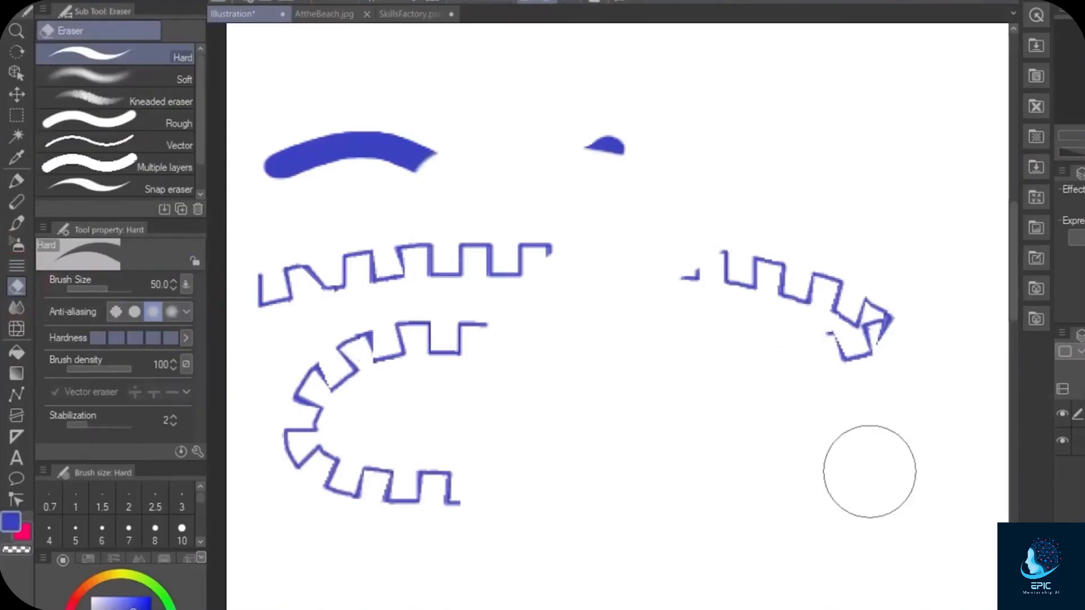
key(ctrl+z)
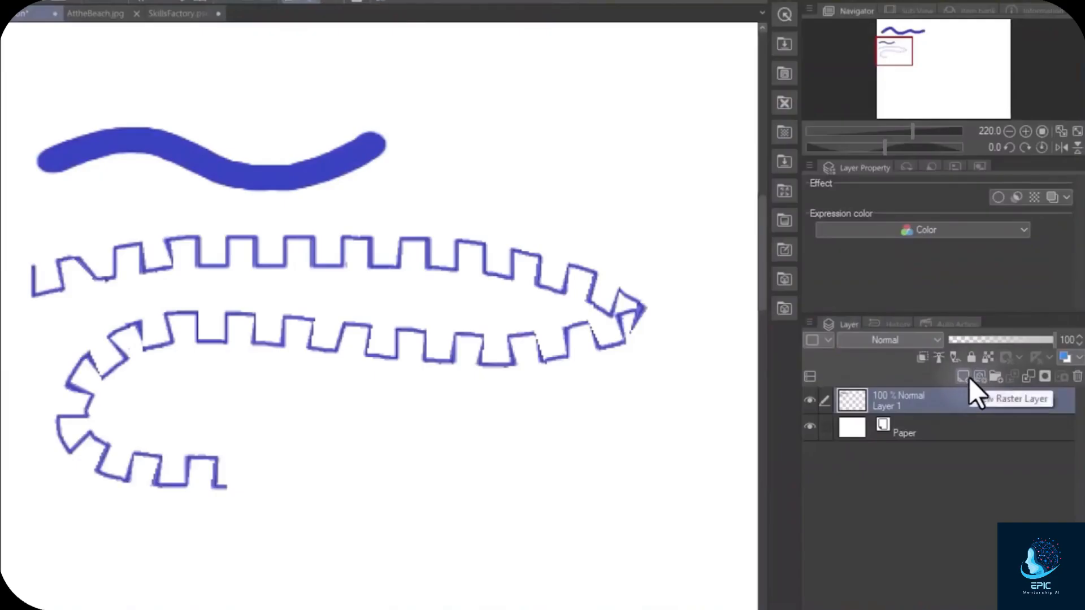
- Add a new raster layer above Layer 1 and draw a thick purple zigzag stroke on it, below the bumpy line
click(968, 378)
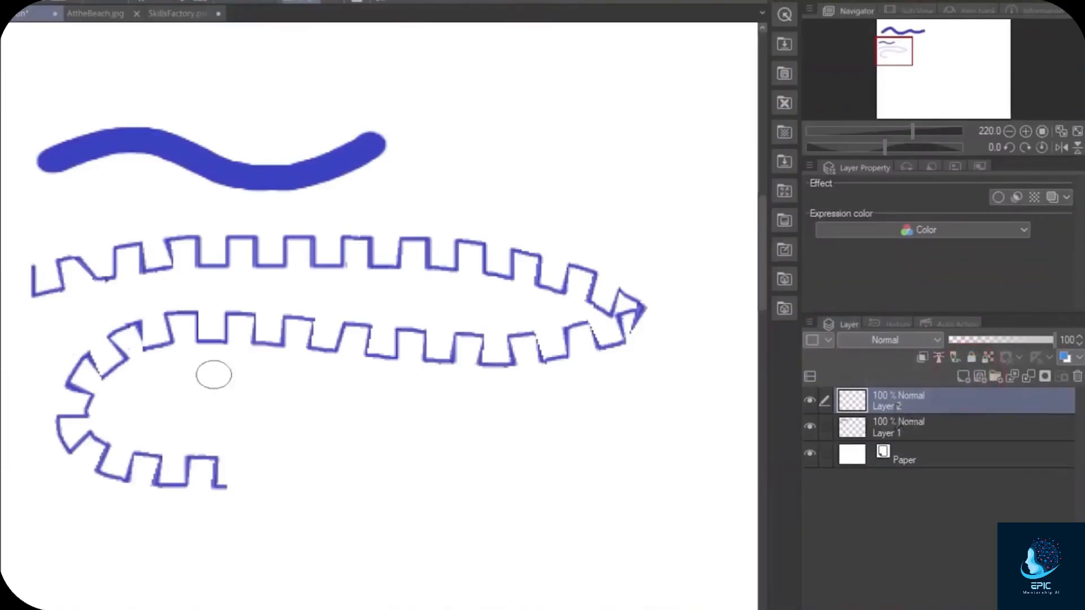
mouse_move(282, 398)
mouse_down()
mouse_move(373, 395)
mouse_move(316, 500)
mouse_move(587, 532)
mouse_up()
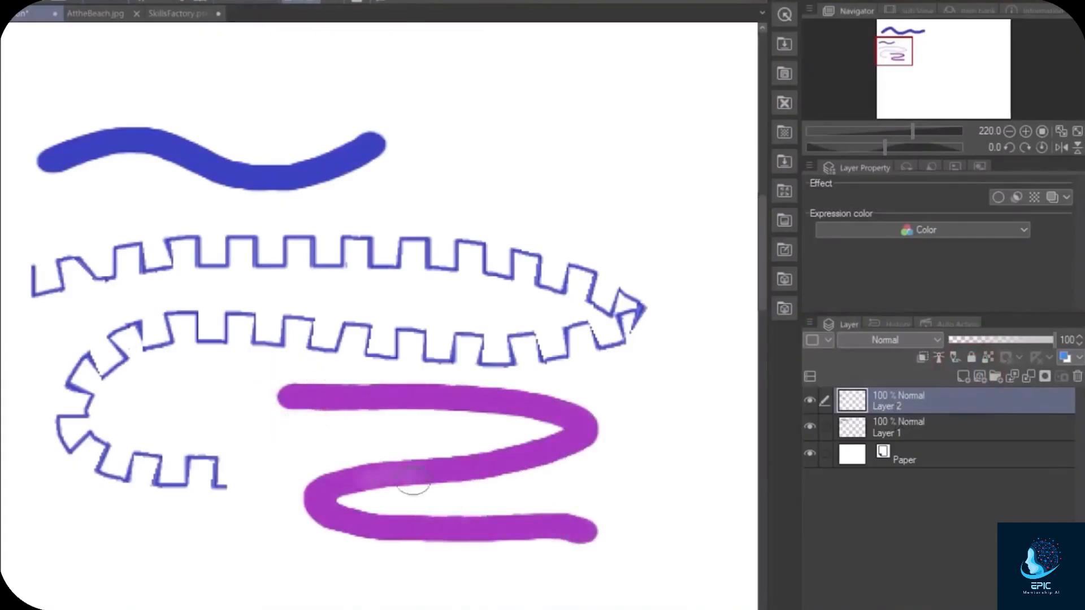
- Toggle the visibility of Layer 2 and of Layer 1 off and on to see what each layer holds
click(809, 402)
click(809, 402)
click(808, 428)
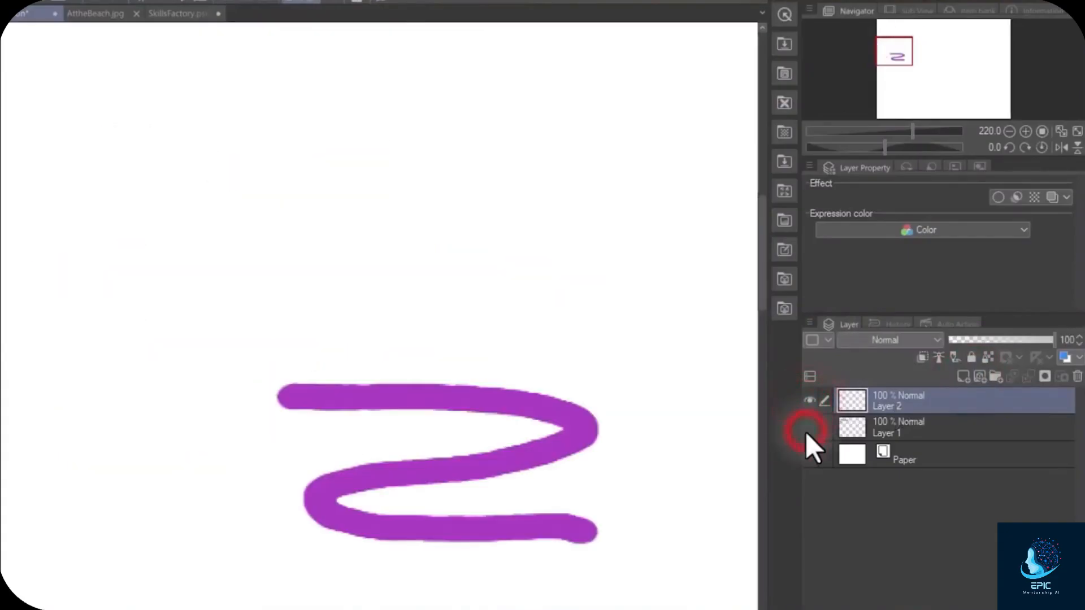
click(808, 429)
- Practise zooming in and out of the canvas and panning around the bumpy line and the purple zigzag
scroll(466, 343, up, 5)
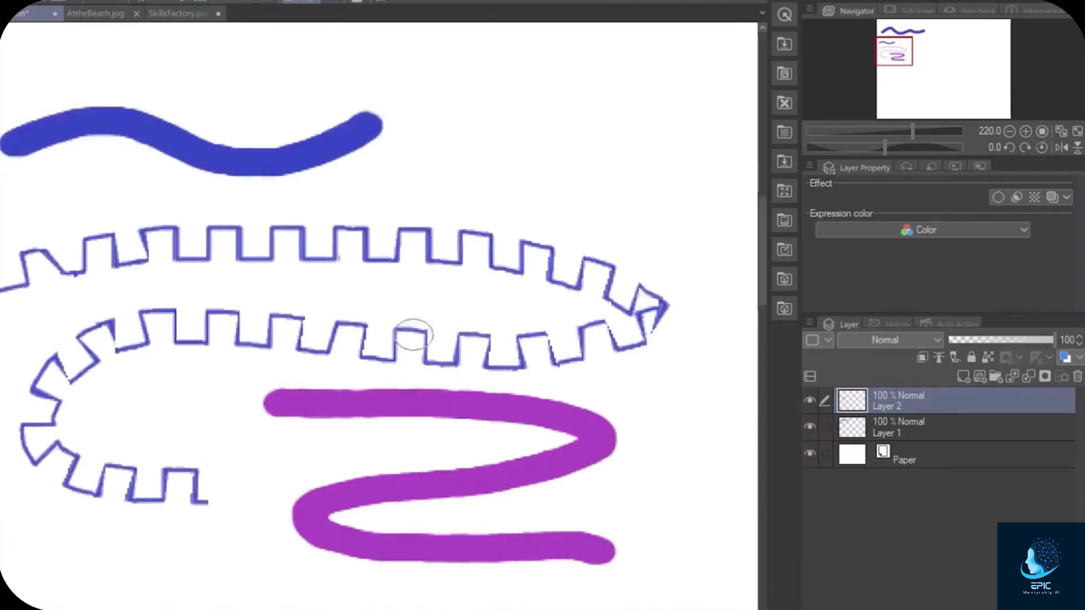
scroll(475, 343, down, 6)
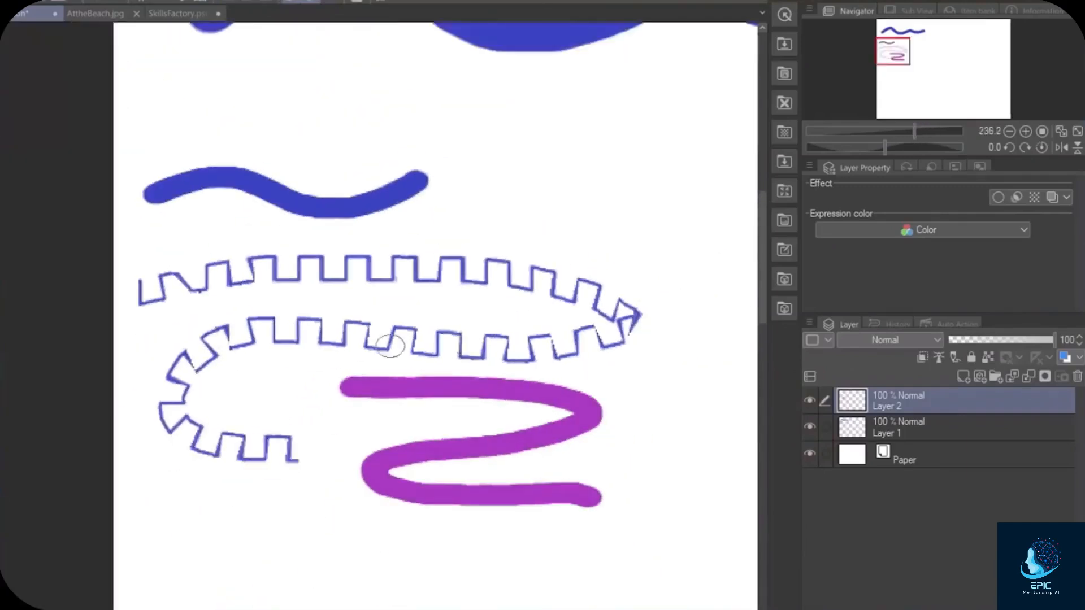
scroll(282, 347, up, 4)
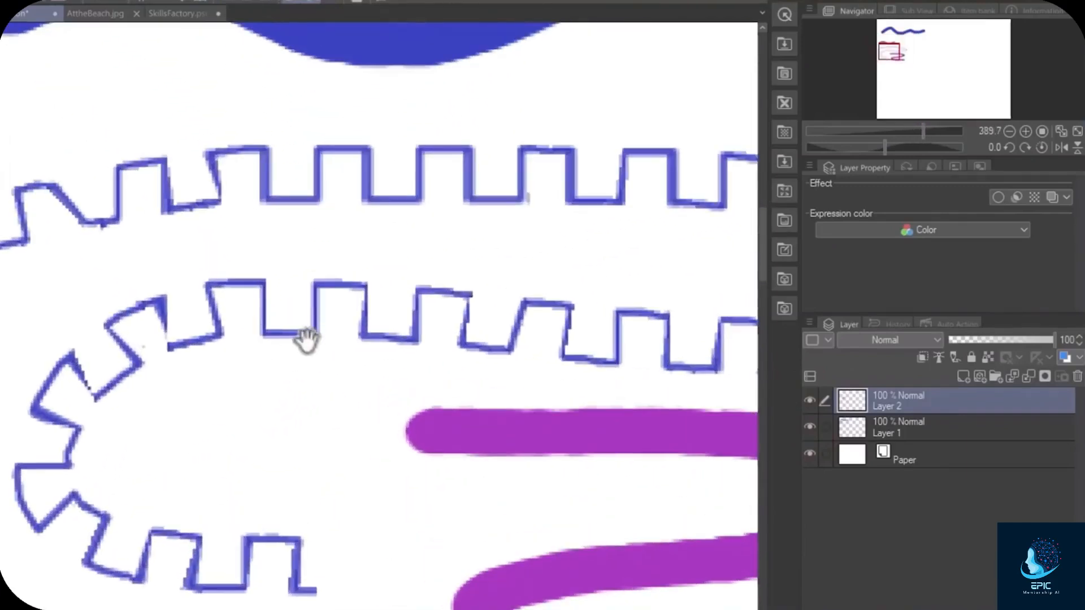
mouse_move(307, 339)
mouse_down()
mouse_move(637, 273)
mouse_move(262, 269)
mouse_move(332, 317)
mouse_move(378, 304)
mouse_move(367, 294)
mouse_up()
drag(441, 371, 385, 225)
drag(358, 283, 557, 218)
drag(273, 218, 577, 245)
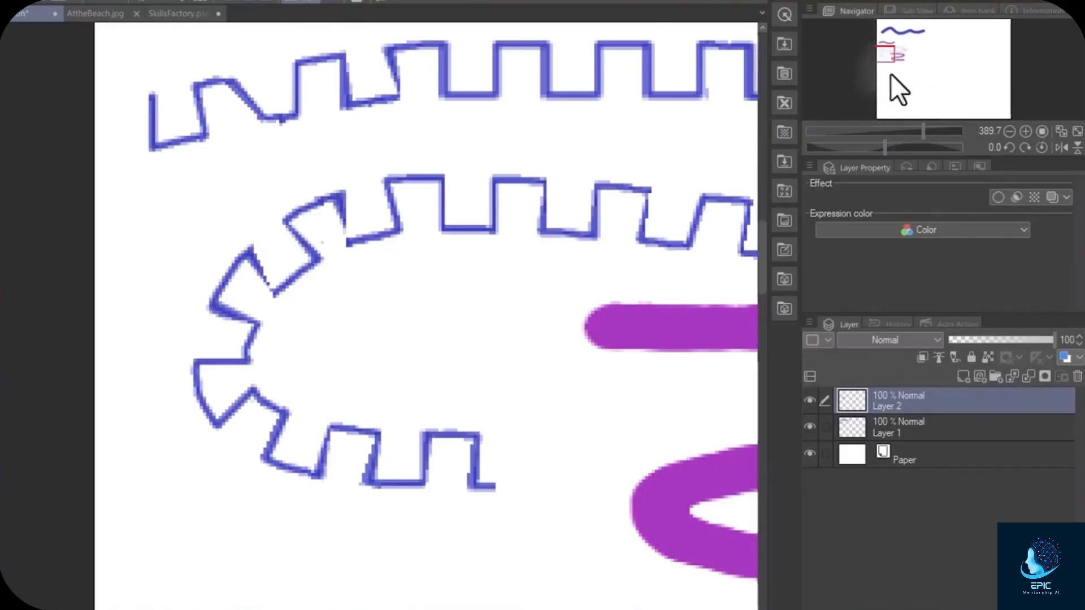
- Fill the closed loop of the blue stroke on Layer 1 with yellow, referring only to the editing layer
scroll(322, 244, down, 6)
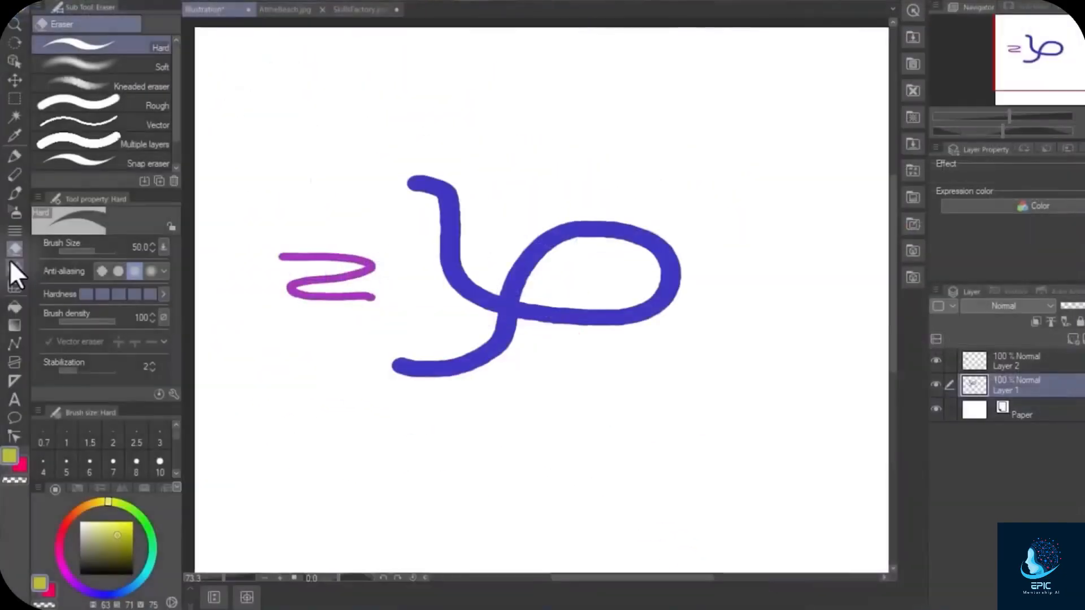
click(14, 305)
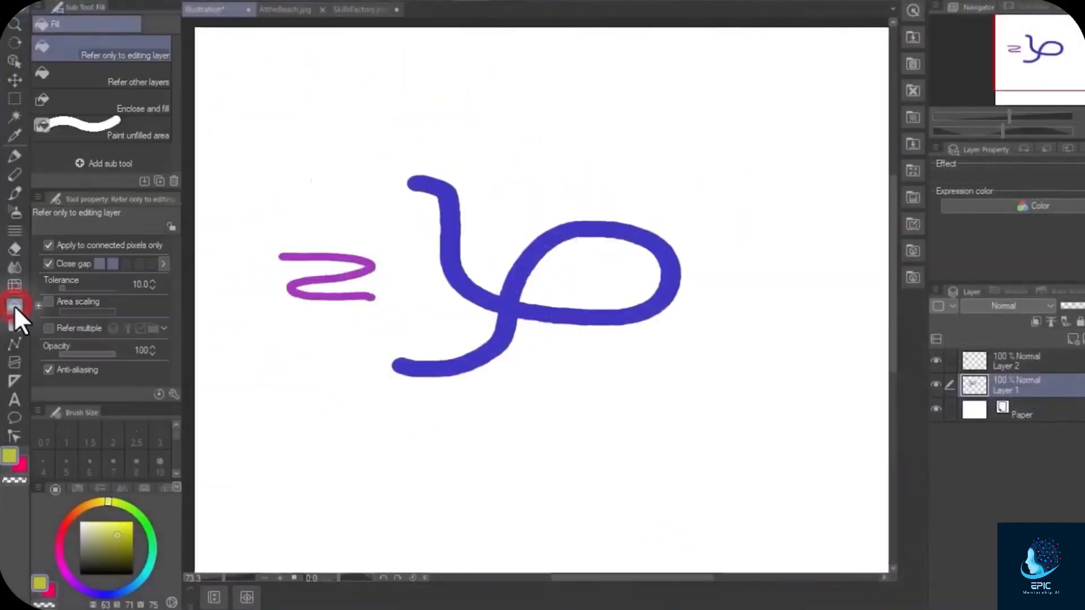
click(592, 269)
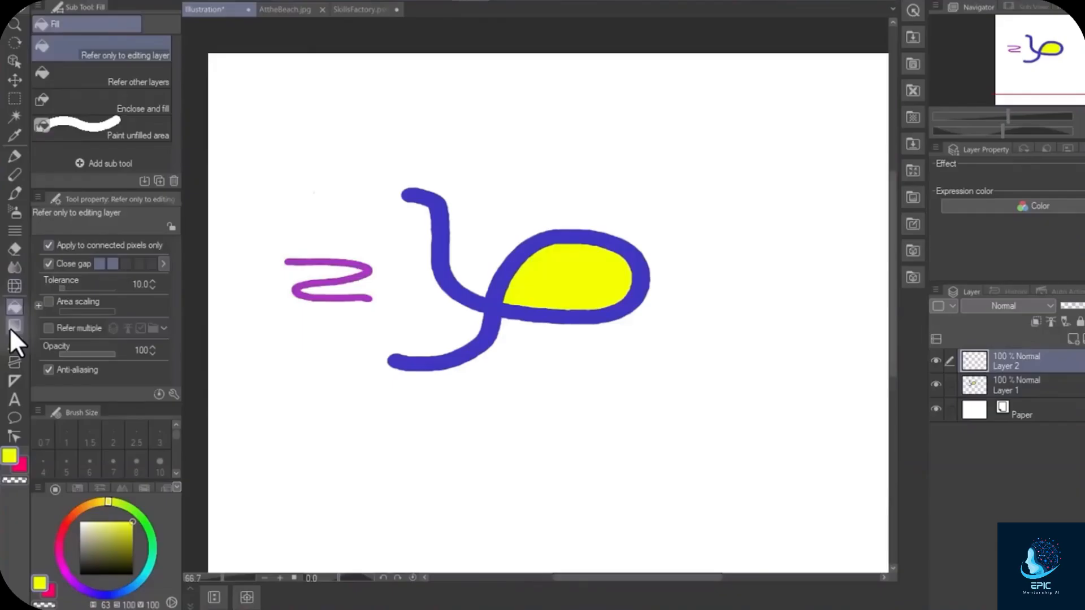
- Try the Photosphere gradient diagonally across the canvas, undo it, and try it again with the transparent stop moved inward
click(11, 328)
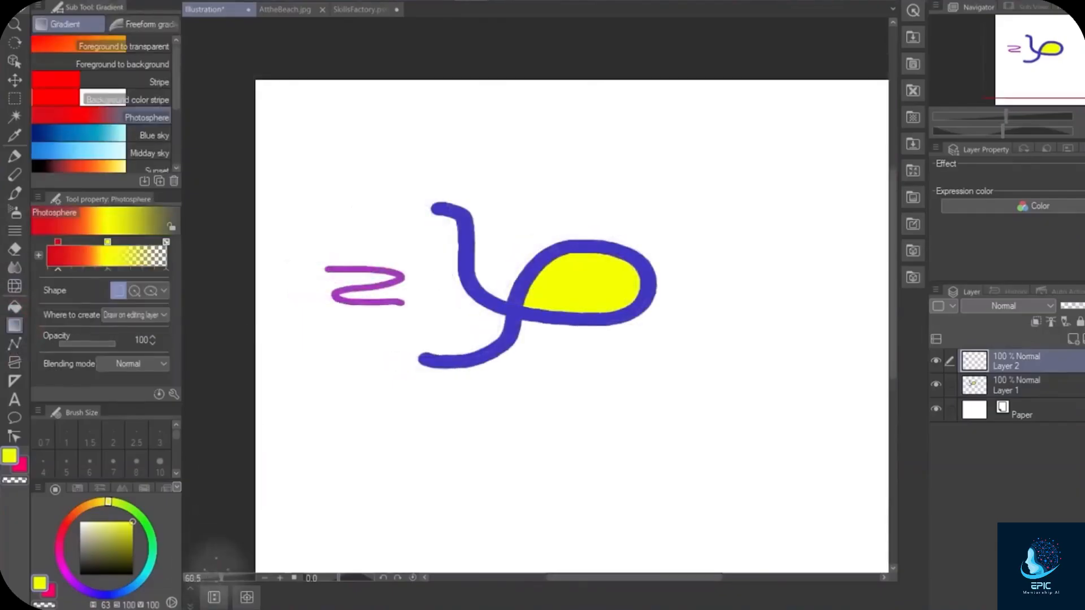
drag(231, 565, 625, 141)
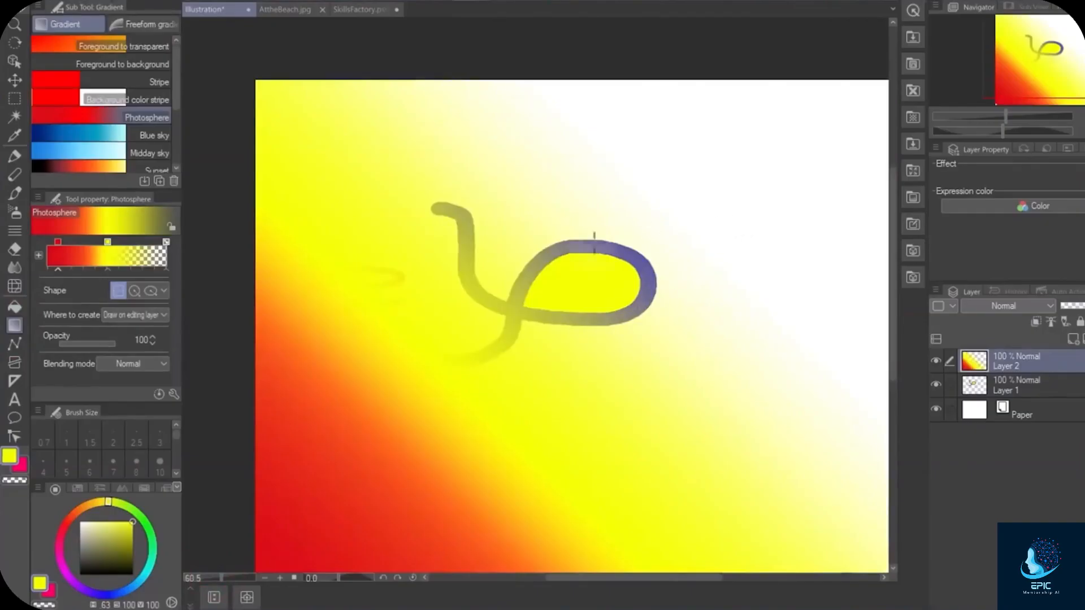
scroll(110, 102, down, 2)
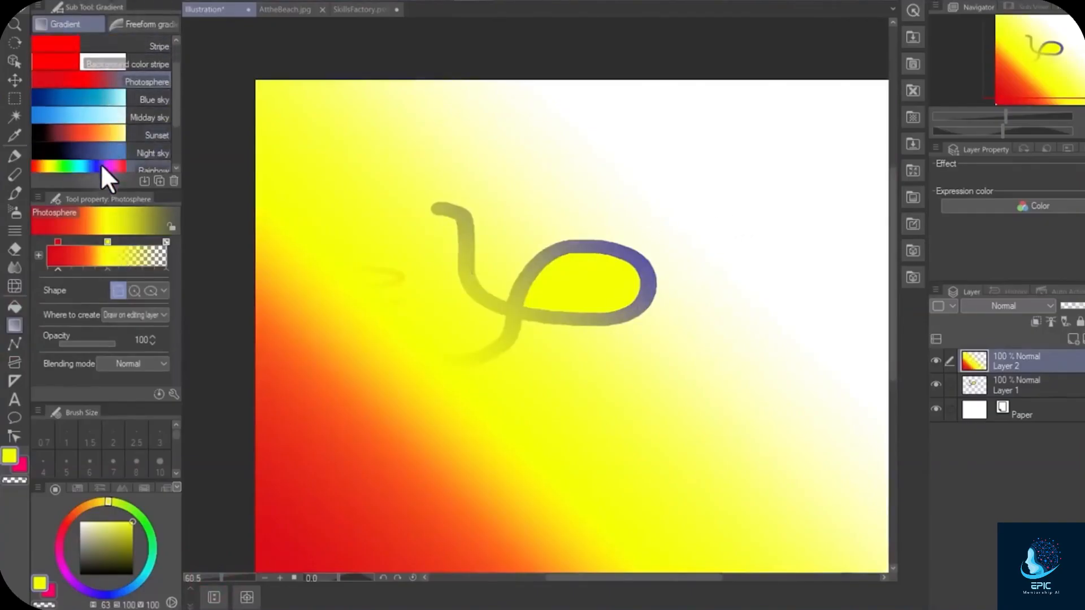
scroll(101, 168, up, 2)
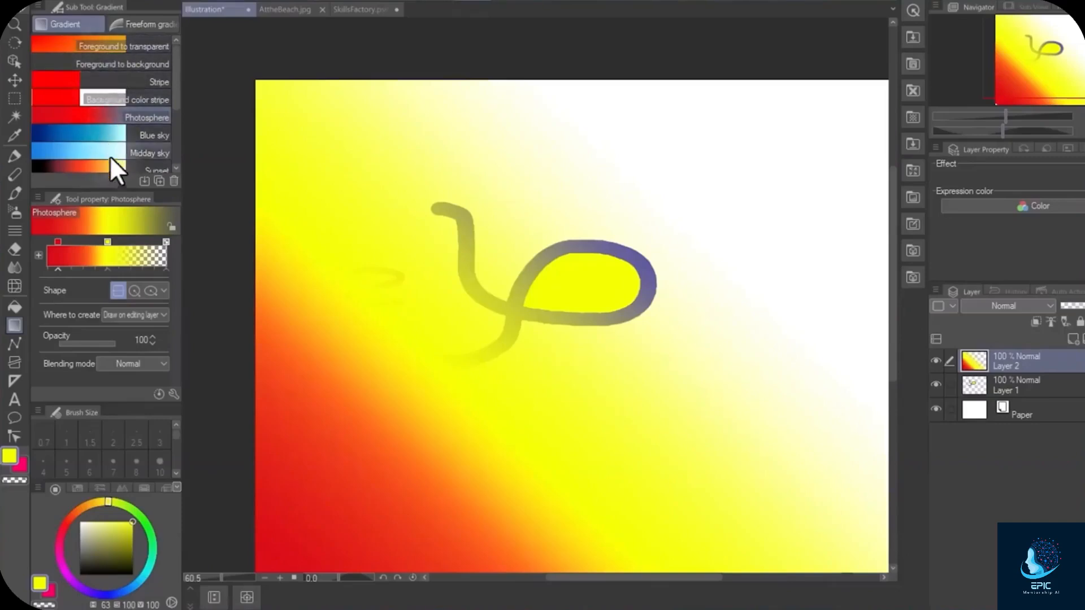
key(ctrl+z)
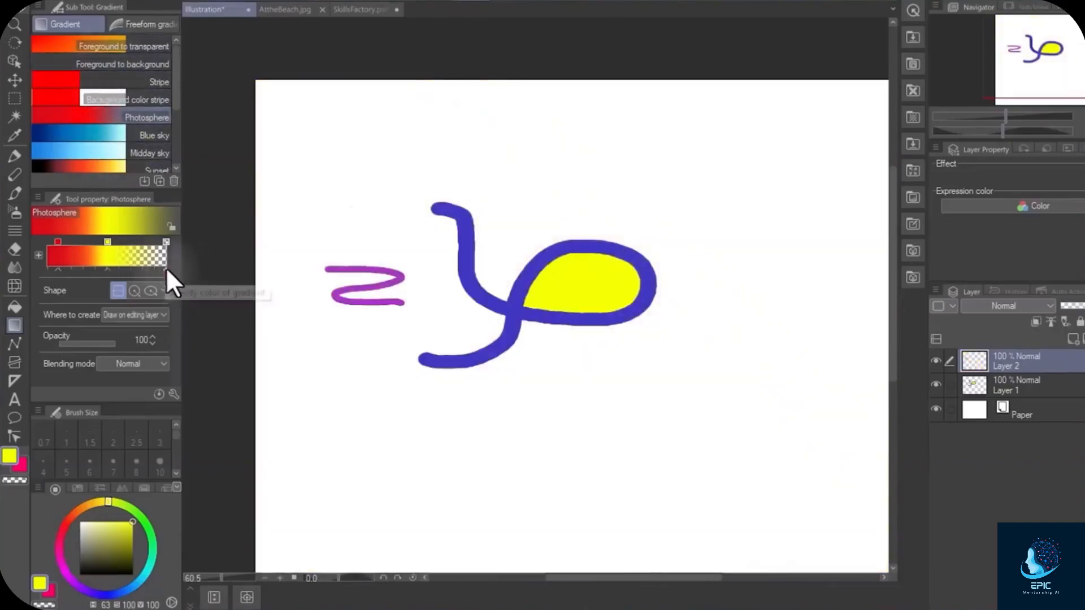
drag(165, 268, 126, 270)
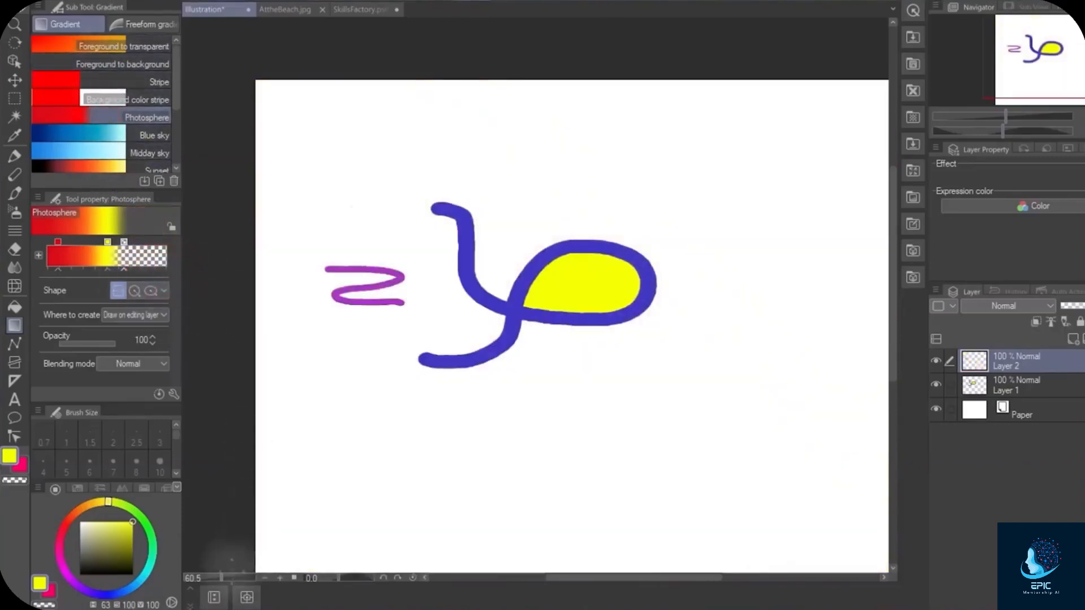
drag(226, 574, 569, 201)
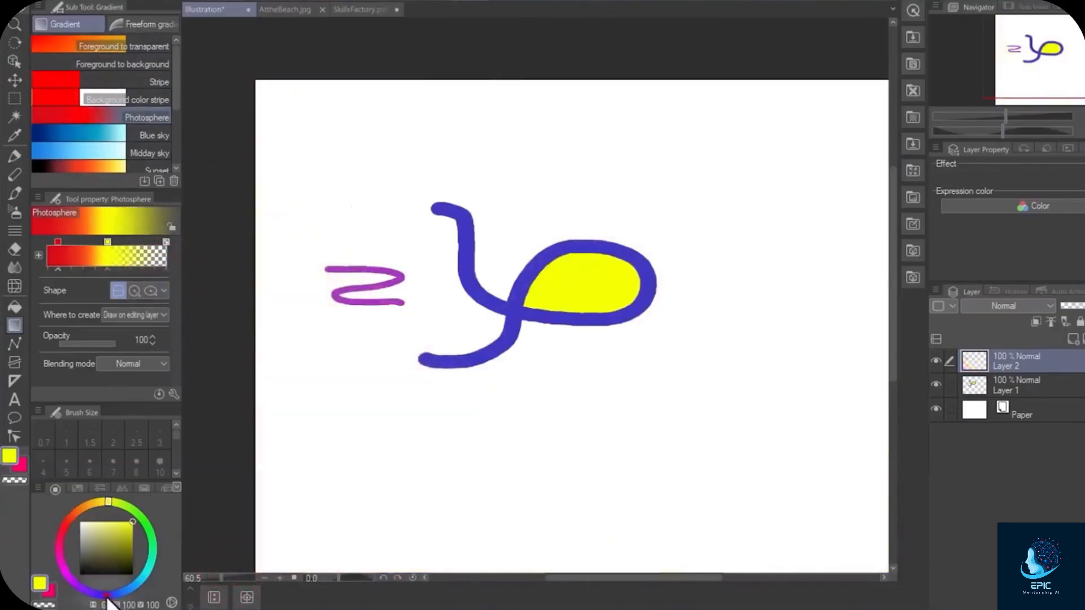
- Try the Photosphere gradient on the canvas with recolored stops such as cyan, and with the circular shape
click(94, 591)
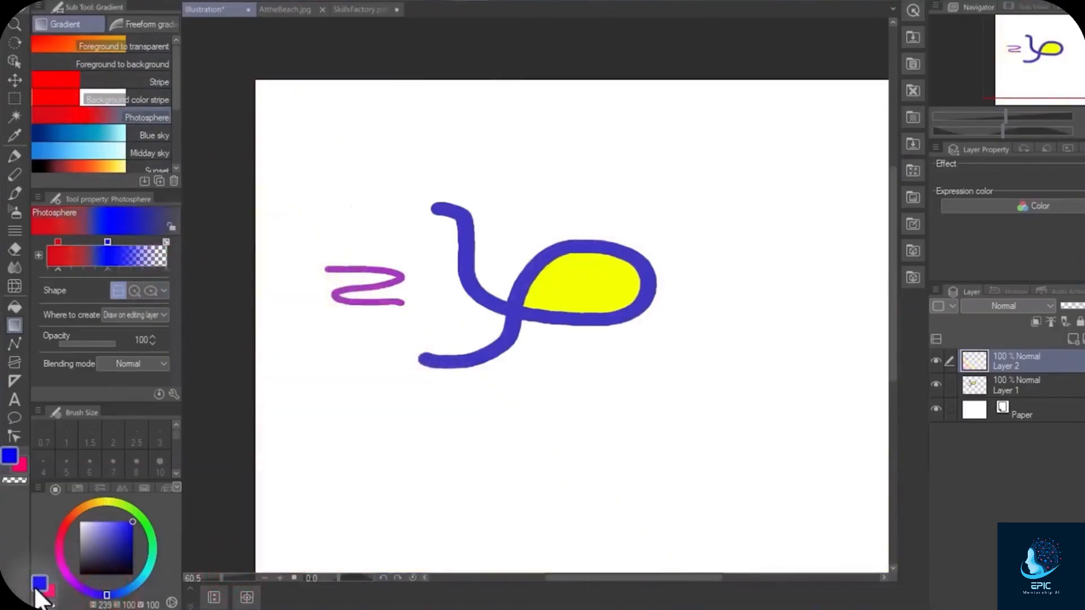
mouse_move(105, 595)
mouse_down()
mouse_move(60, 530)
mouse_move(148, 568)
mouse_up()
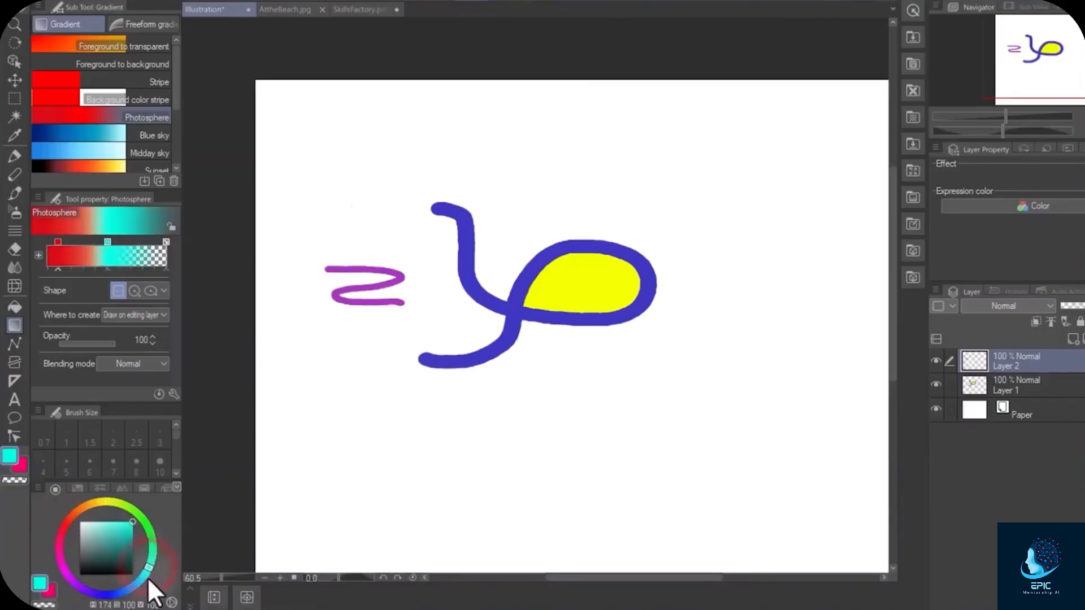
click(59, 240)
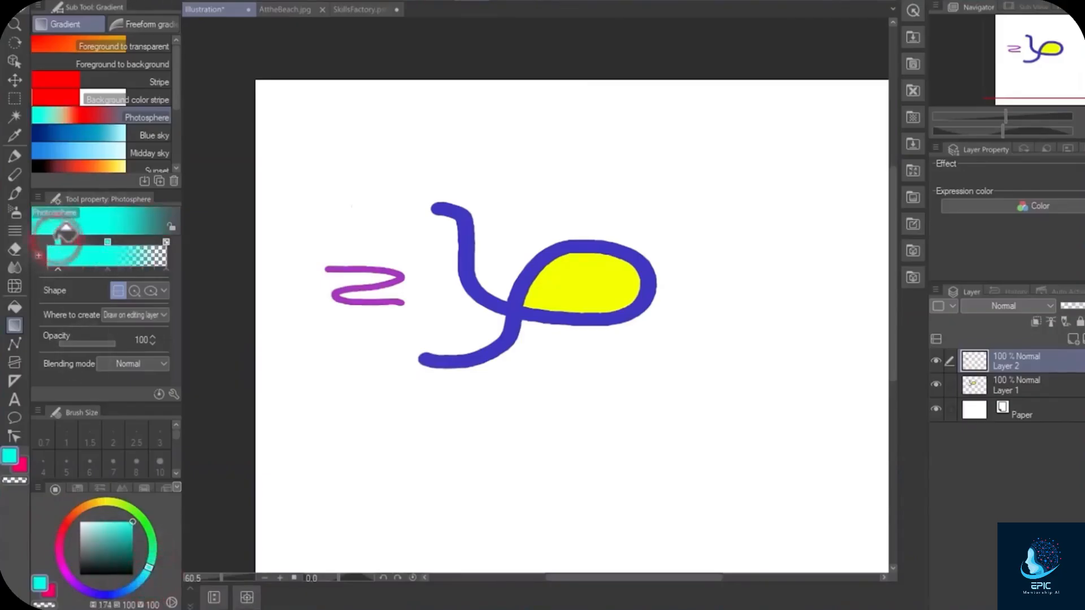
drag(226, 559, 647, 177)
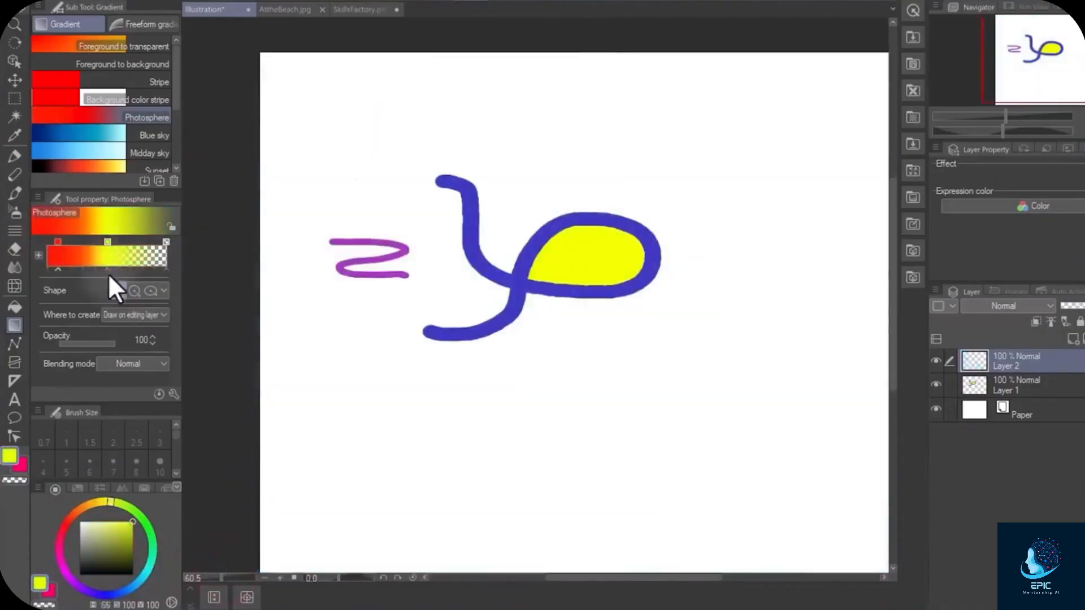
click(133, 291)
drag(409, 483, 526, 394)
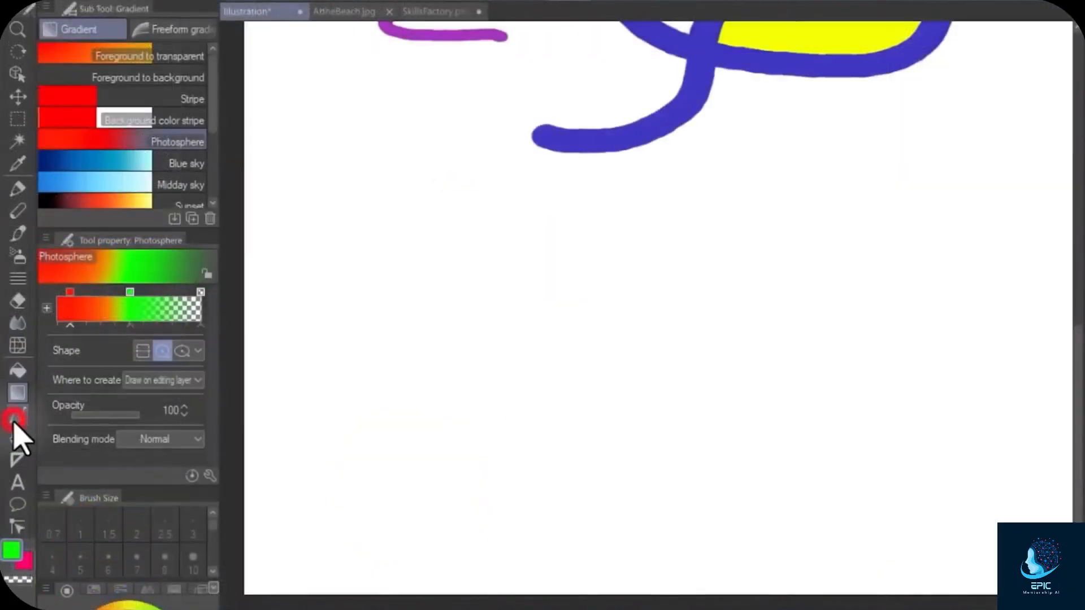
- Try a green diagonal straight line with brush size 6.0 on the empty area below the blue stroke
click(17, 418)
click(150, 55)
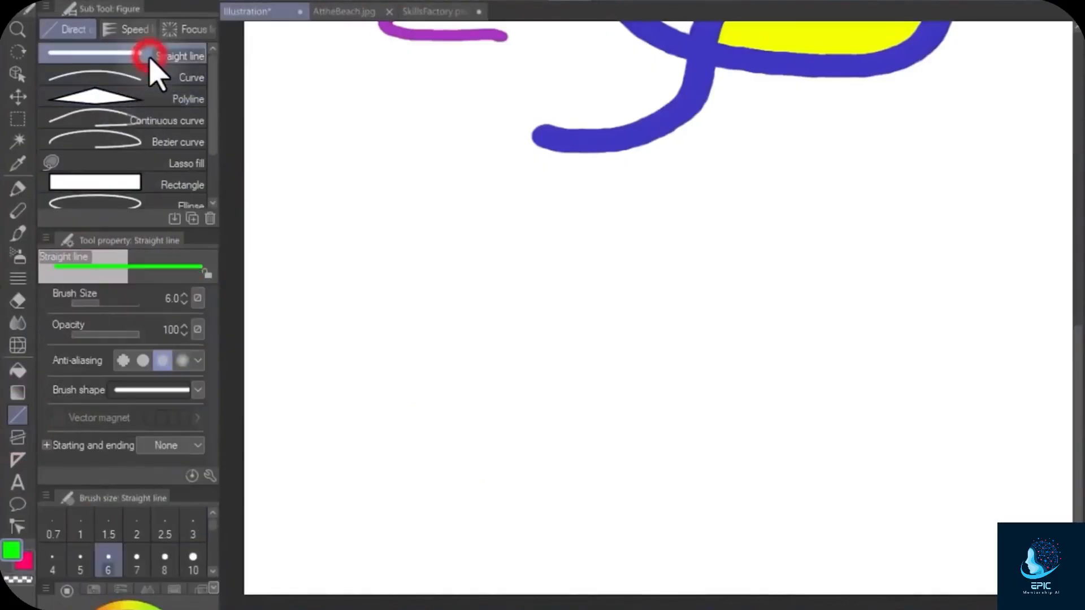
mouse_move(354, 414)
mouse_down()
mouse_move(432, 380)
mouse_move(545, 277)
mouse_up()
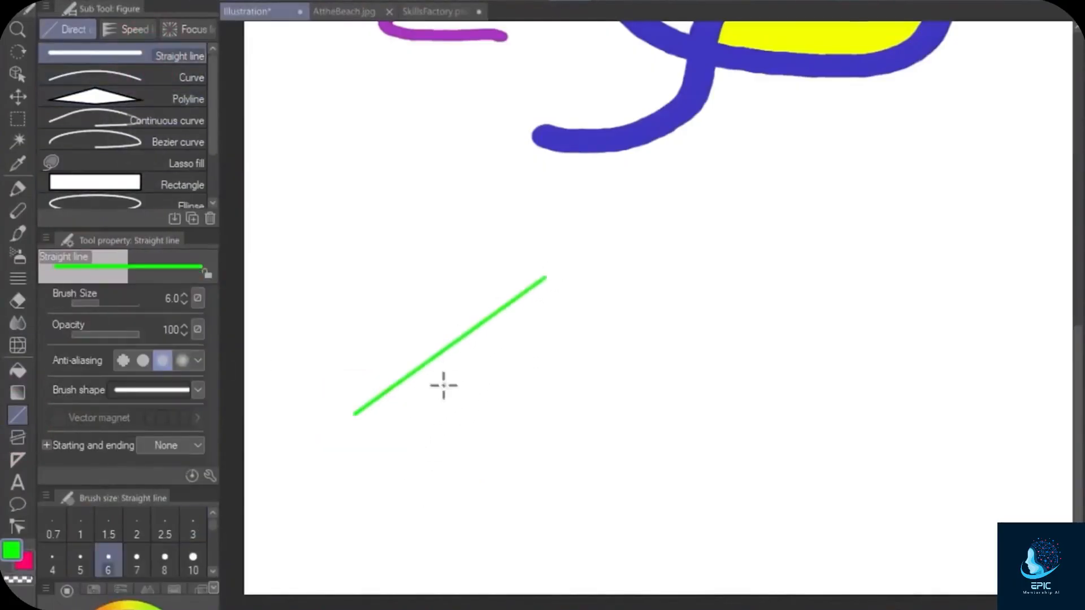
- Try two green curves beside the straight line, one with brush size 3.0 and a thicker one with size 14.1
click(164, 78)
drag(618, 420, 740, 281)
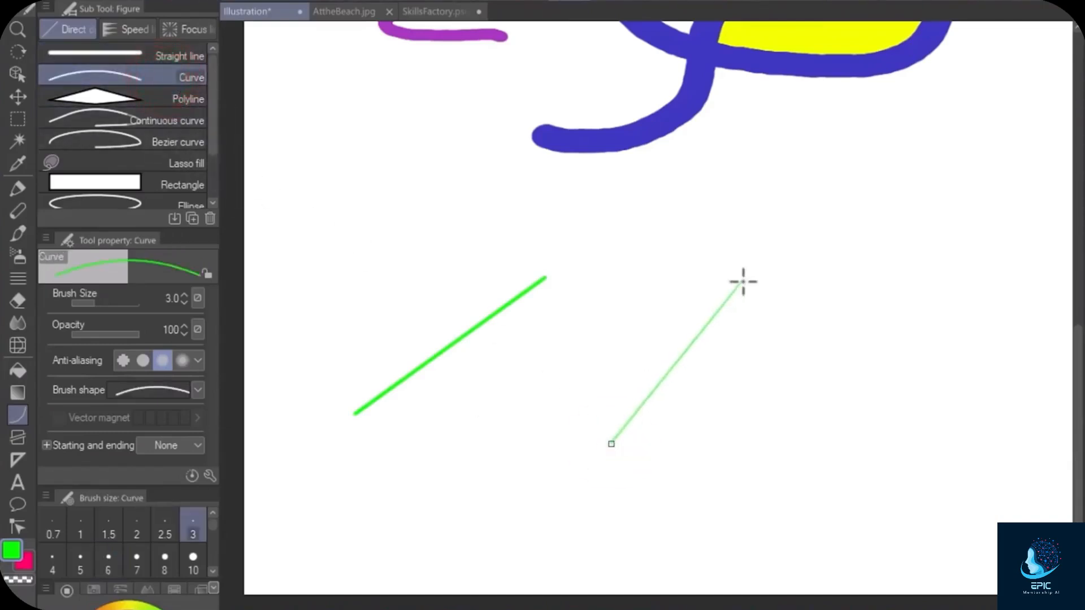
click(599, 300)
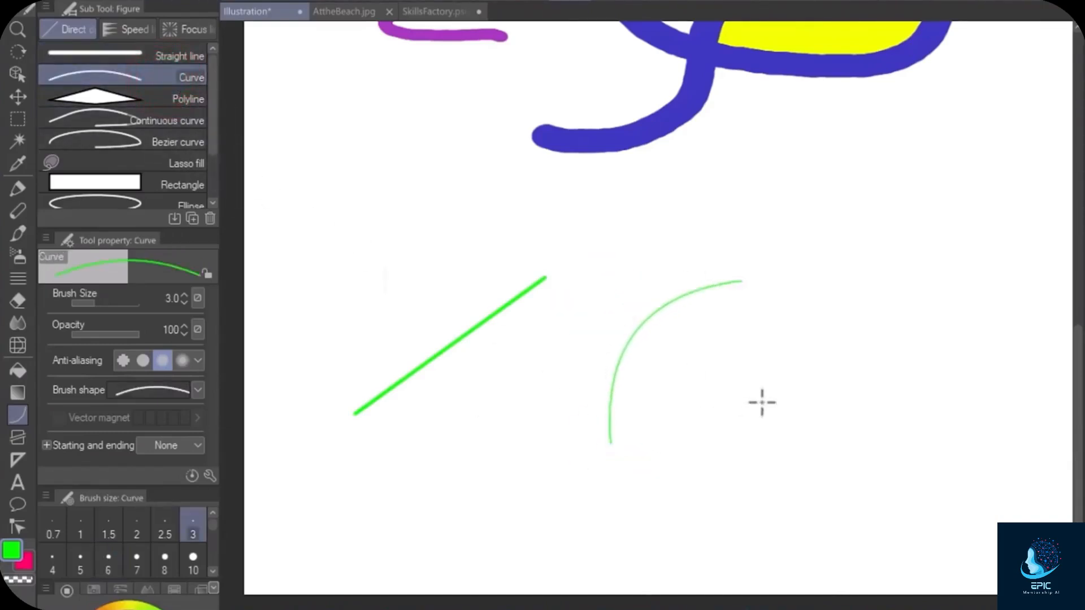
drag(114, 305, 105, 304)
drag(799, 450, 905, 293)
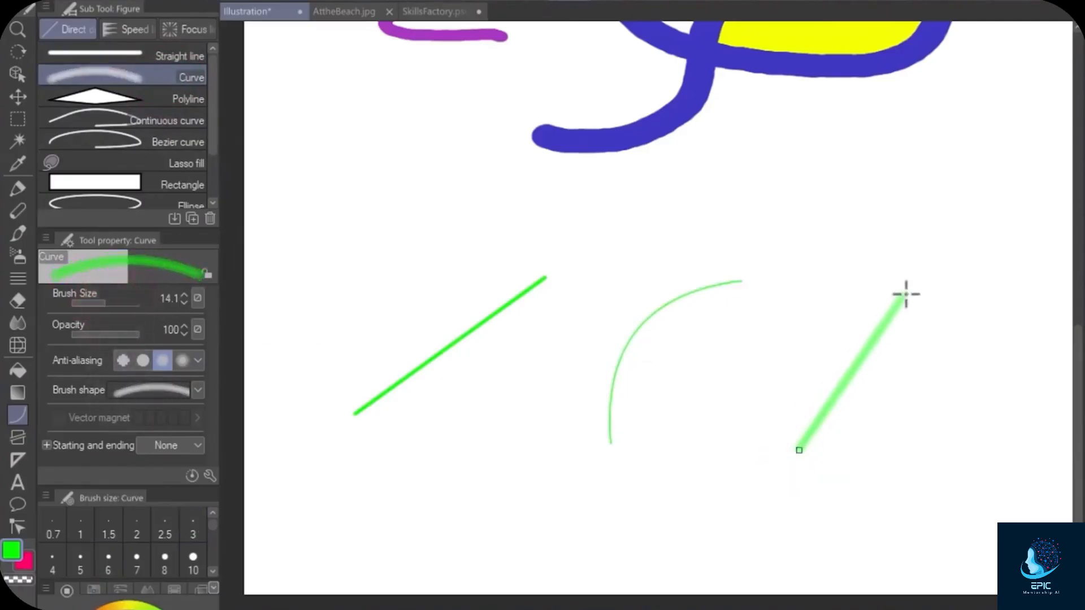
click(756, 339)
- Try a closed green triangle with the Polyline tool below the blue stroke, and undo it along with the earlier lines
click(180, 102)
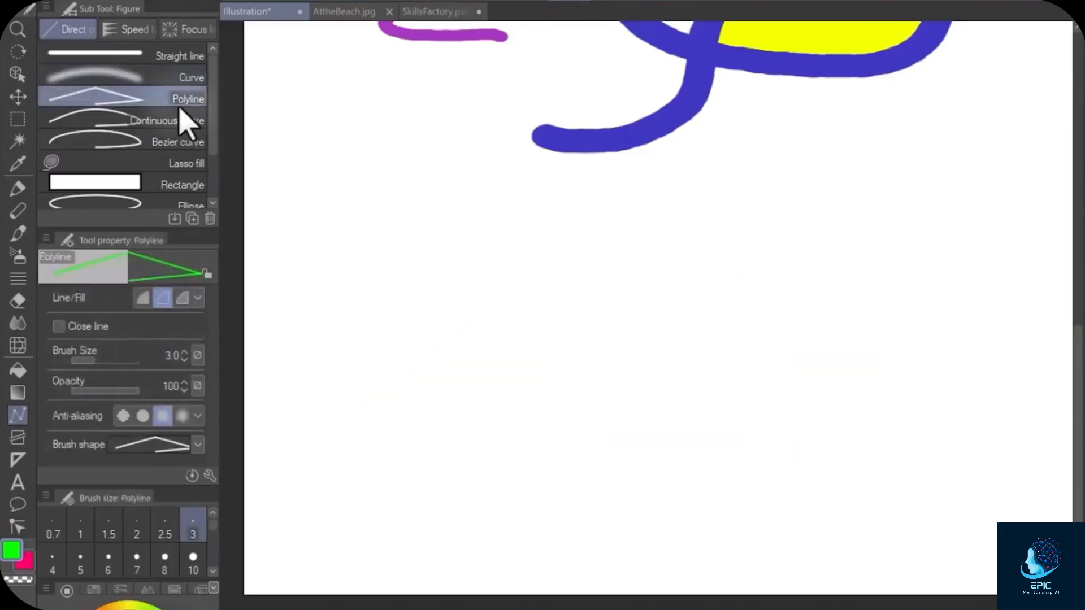
click(454, 459)
click(390, 294)
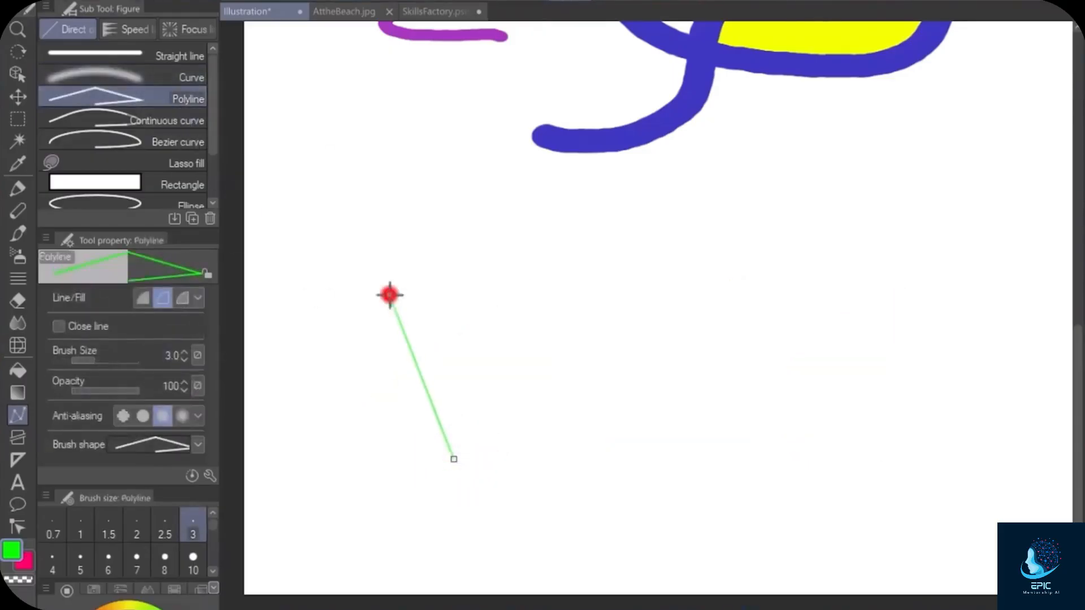
click(709, 250)
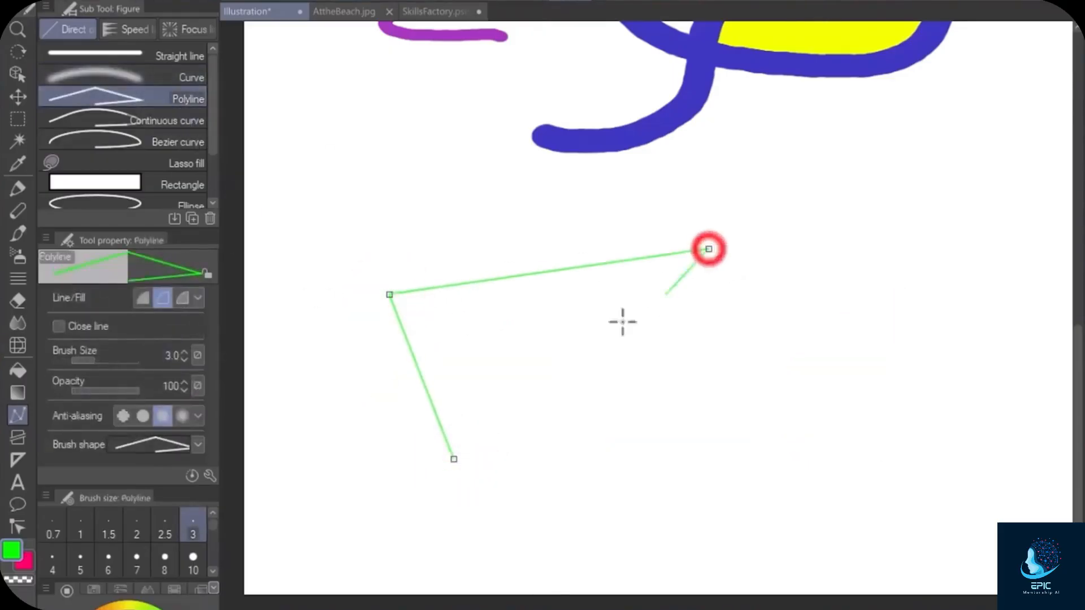
click(454, 459)
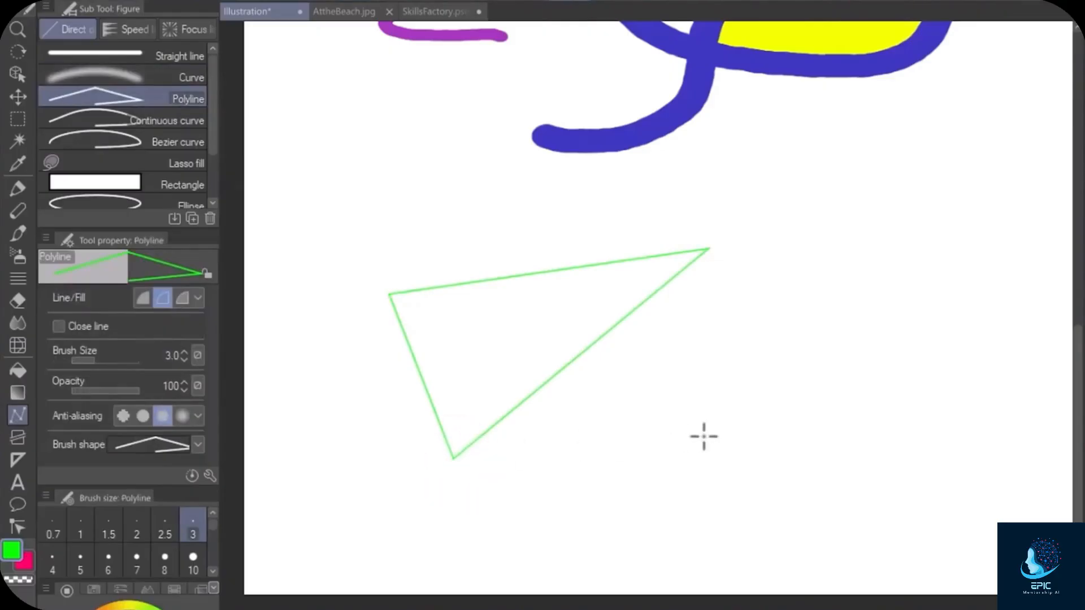
key(ctrl+z)
- Try an open green polyline with three connected segments below the blue stroke, and undo it
click(431, 446)
click(438, 291)
click(720, 265)
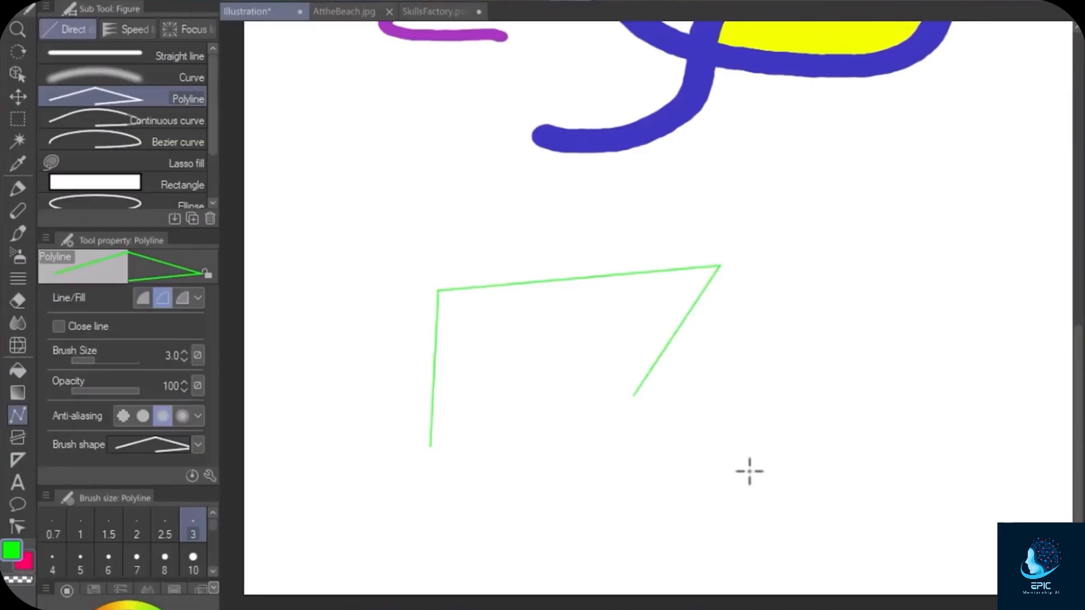
key(ctrl+z)
- Try another green polyline, cancelling it partway, and undo the triangle outline drawn in its place
click(468, 445)
click(462, 286)
click(727, 263)
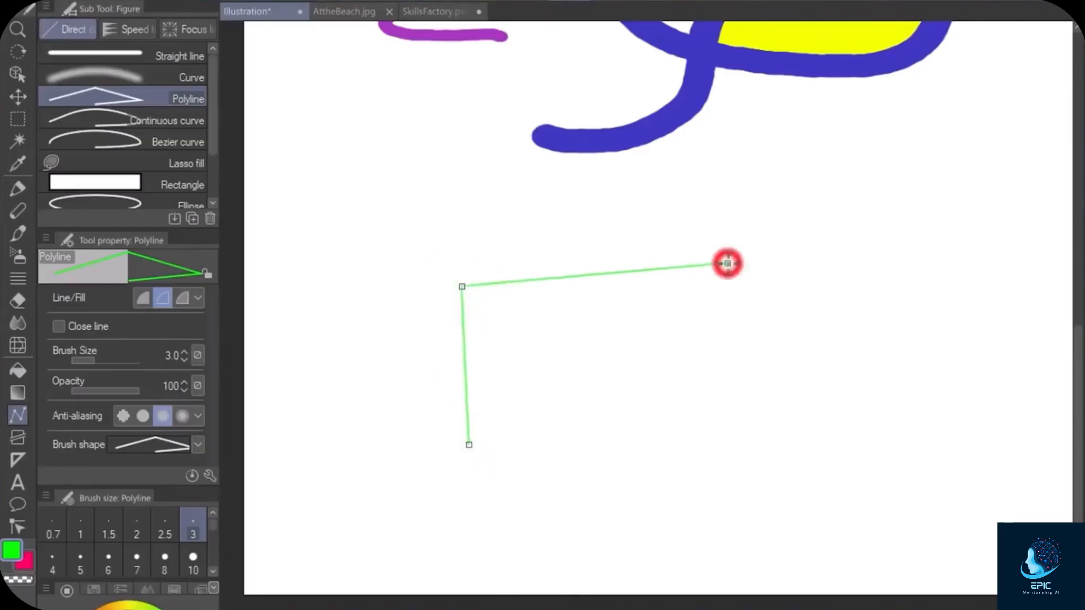
key(Escape)
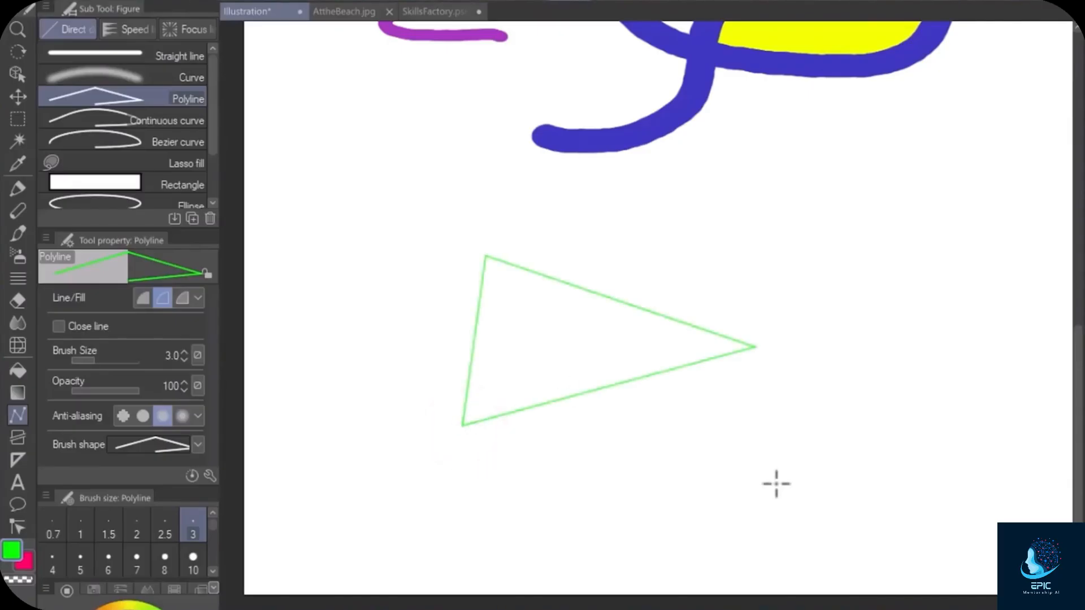
key(ctrl+z)
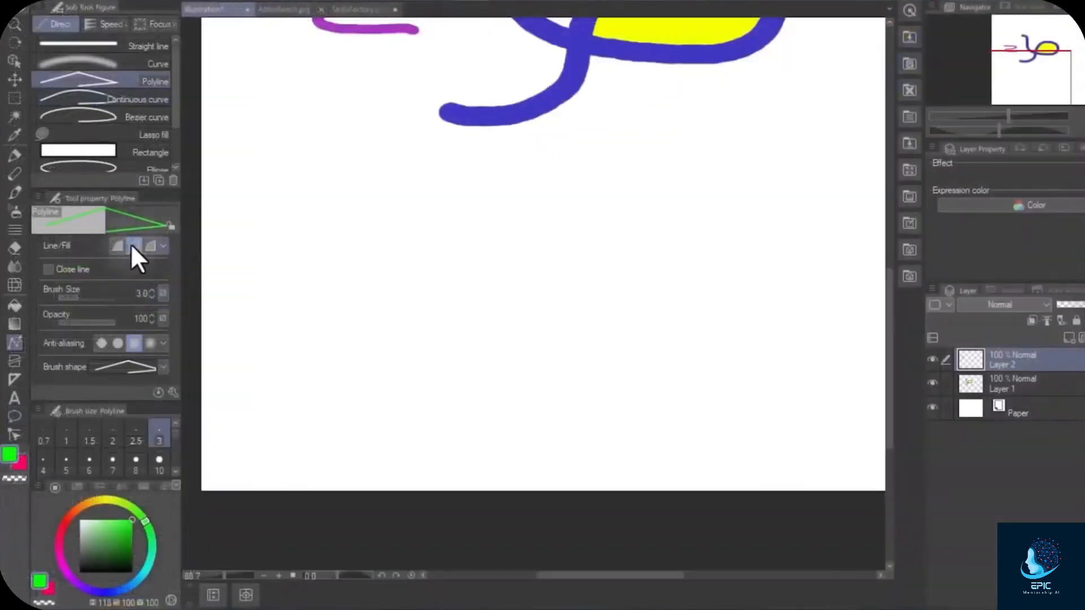
- Set the Polyline tool to draw both line and fill, with a green main color and a blue sub color
click(143, 298)
click(162, 298)
click(182, 298)
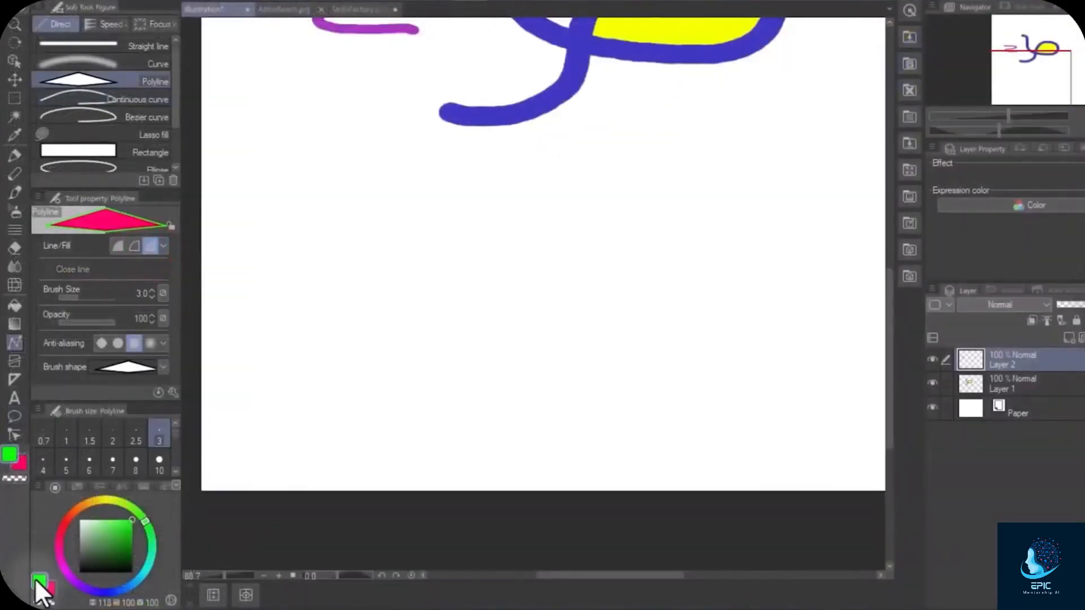
click(106, 502)
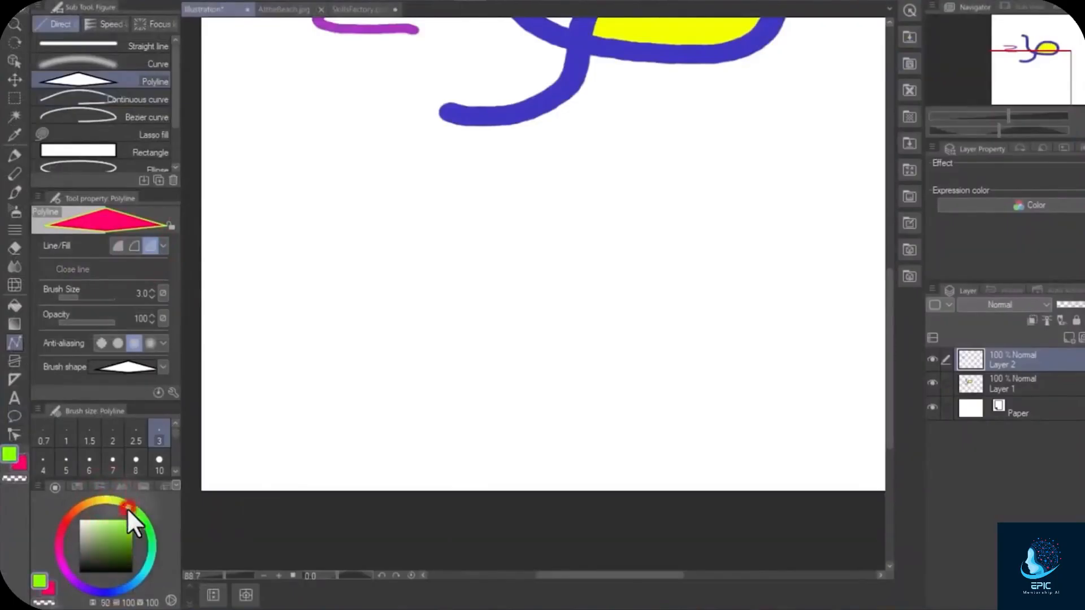
click(43, 589)
click(107, 594)
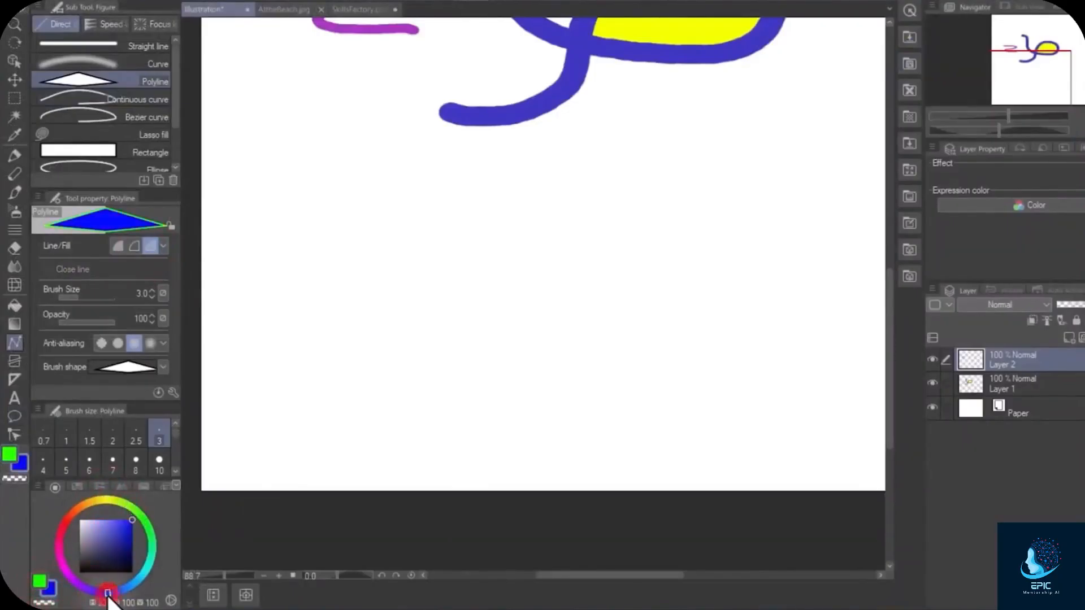
- Draw a closed polyline triangle with a green outline and blue fill on Layer 2, below the blue stroke
click(334, 341)
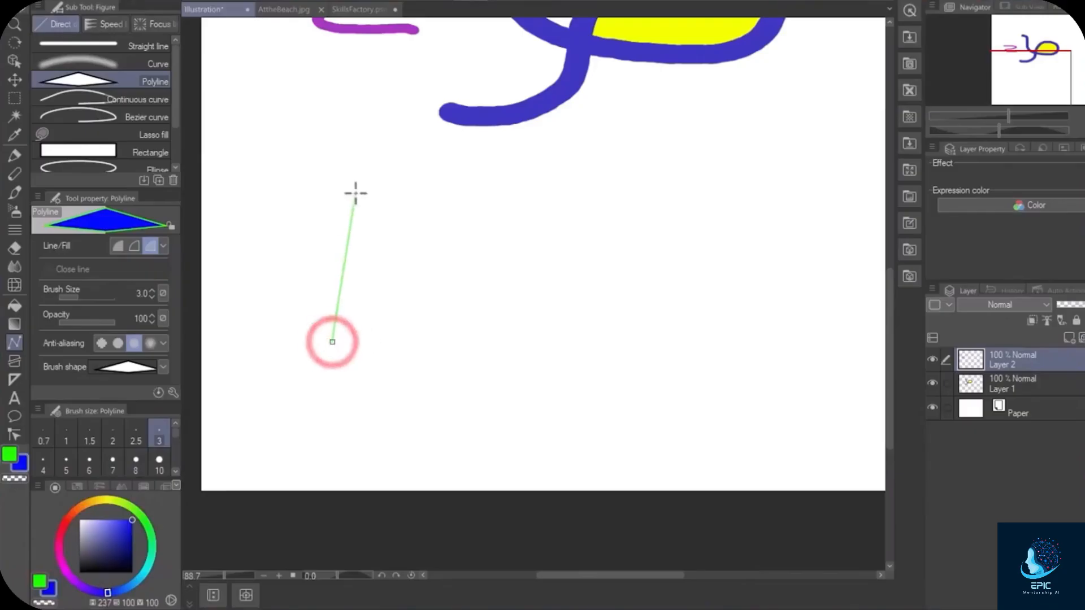
click(357, 172)
click(510, 398)
click(332, 343)
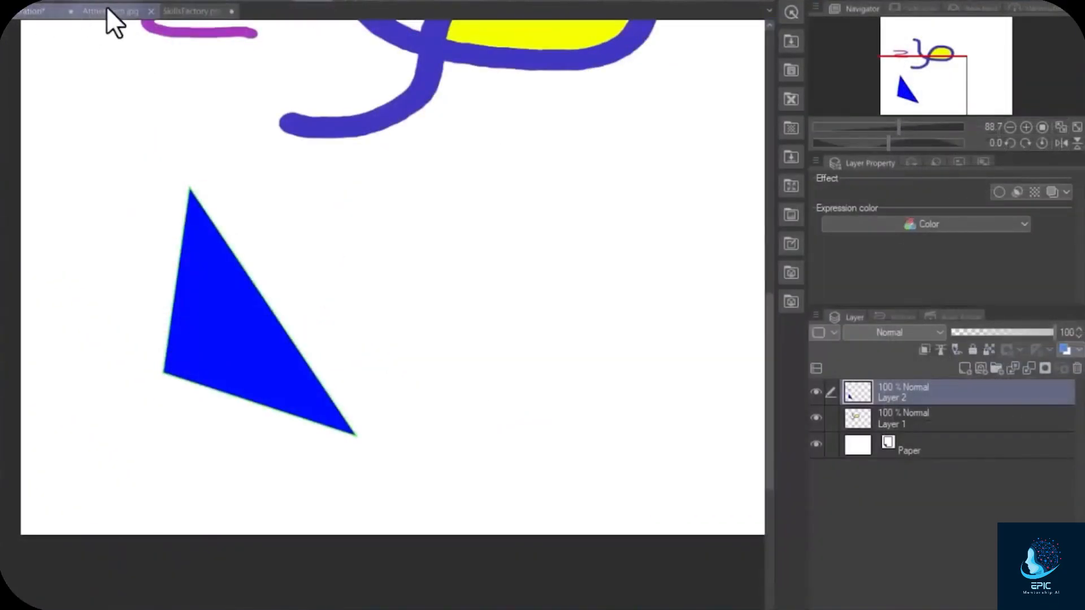
- Switch to the AttheBeach.jpg document and toggle the visibility of its single photo layer
click(284, 11)
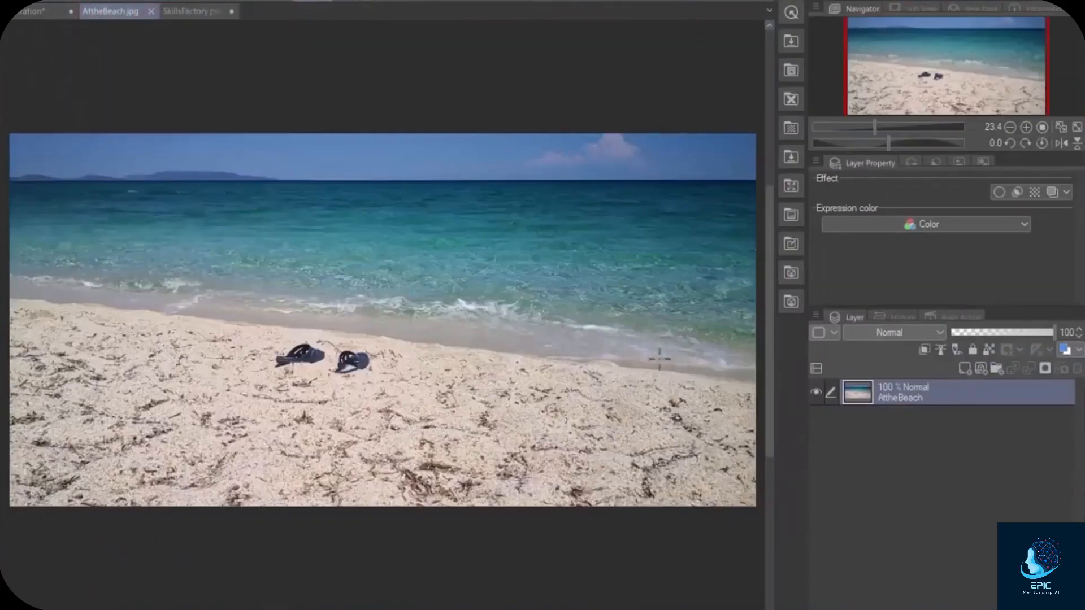
click(817, 393)
click(817, 392)
drag(320, 206, 529, 363)
click(815, 393)
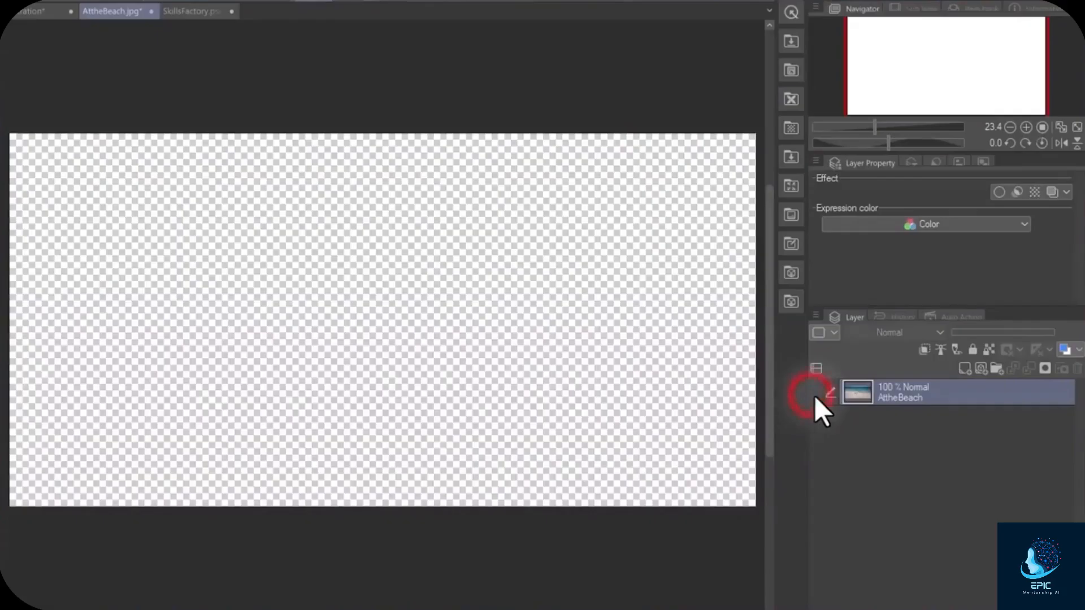
- Show the beach photo again and draw a freehand blue zigzag across the water and sand on a new raster layer
click(815, 395)
key(ctrl+z)
click(965, 370)
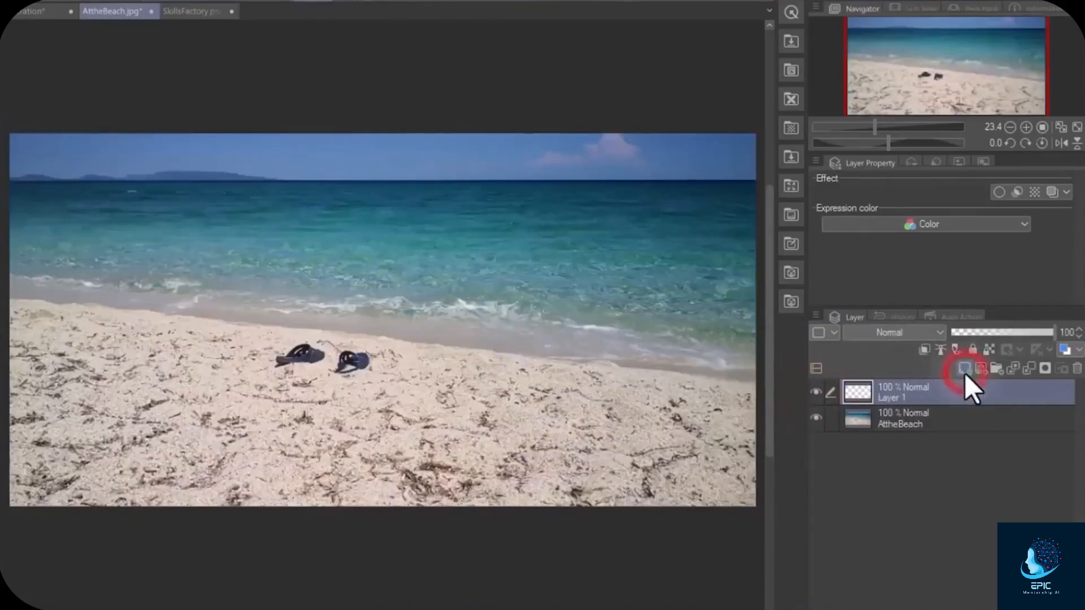
mouse_move(440, 215)
mouse_down()
mouse_move(381, 251)
mouse_move(511, 345)
mouse_move(517, 387)
mouse_up()
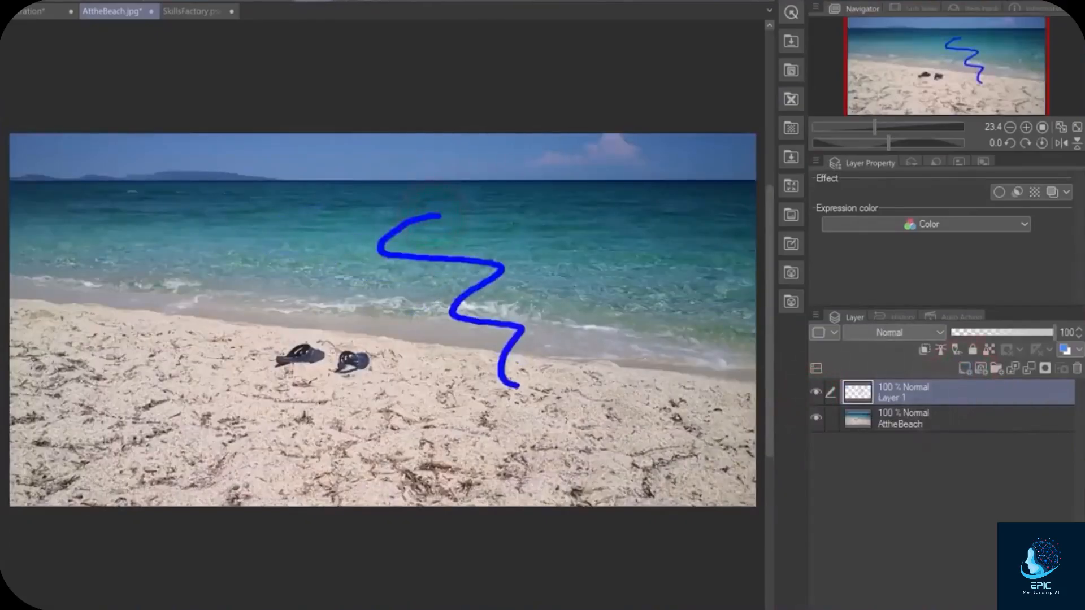
- Toggle the visibility of Layer 1 to compare the beach photo with and without the blue zigzag
click(815, 394)
click(817, 393)
click(817, 393)
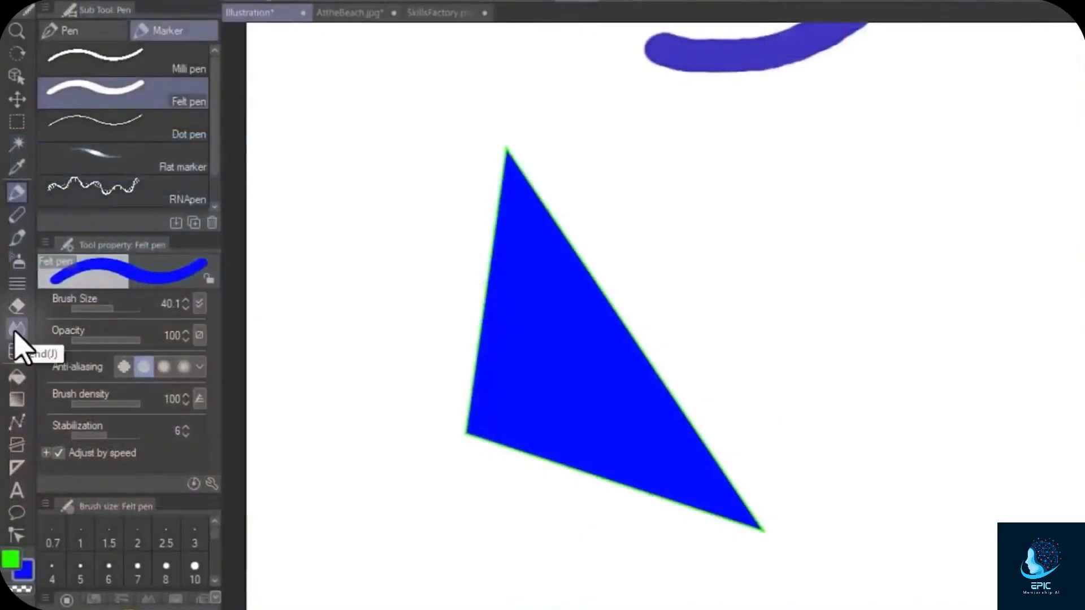
- Smudge across the blue triangle in the Illustration document with the Blend sub tool at size 80
click(15, 331)
click(117, 35)
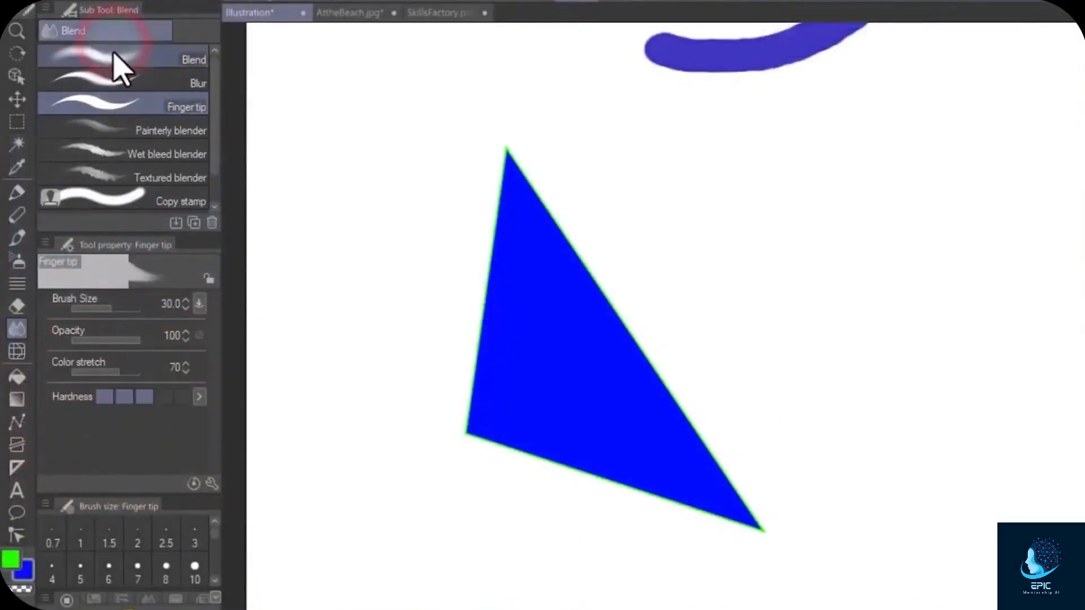
click(116, 56)
mouse_move(436, 303)
mouse_down()
mouse_move(485, 373)
mouse_move(504, 479)
mouse_move(498, 445)
mouse_move(570, 307)
mouse_move(544, 361)
mouse_move(552, 456)
mouse_move(615, 417)
mouse_move(680, 411)
mouse_move(691, 496)
mouse_move(780, 516)
mouse_up()
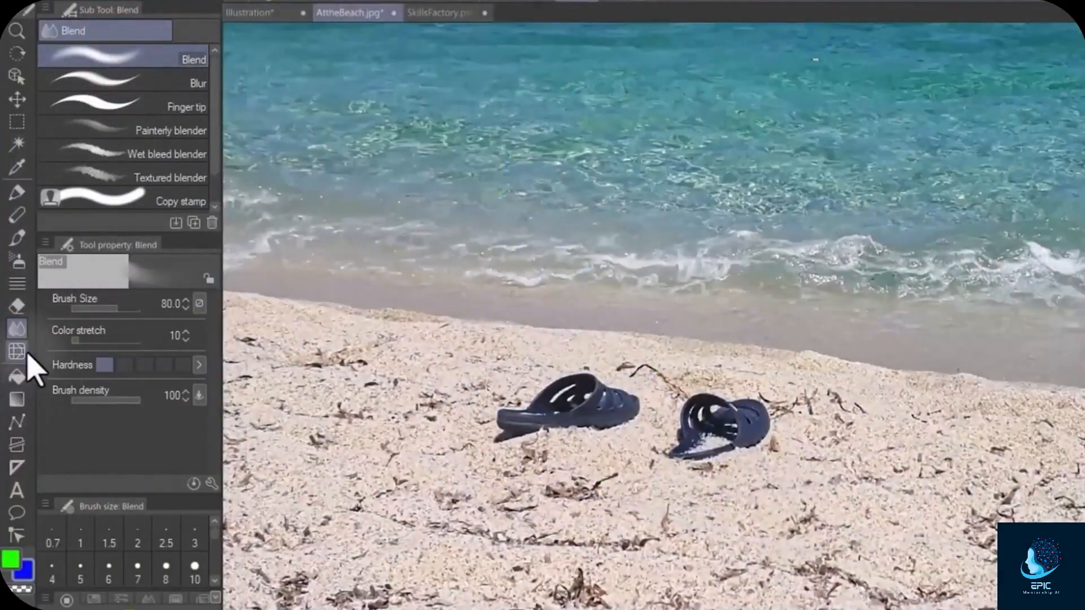
- Distort the left flip-flop in the beach photo with the Liquify tool at size 100, trying push mode and a twirl mode
click(17, 352)
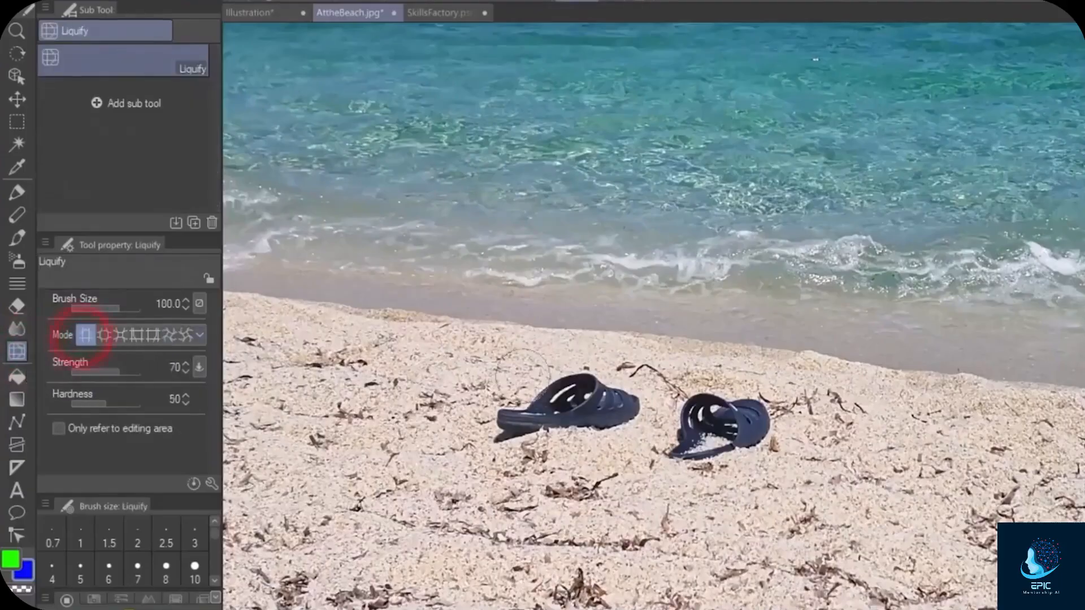
mouse_move(522, 375)
mouse_down()
mouse_move(593, 390)
mouse_move(582, 383)
mouse_move(695, 390)
mouse_up()
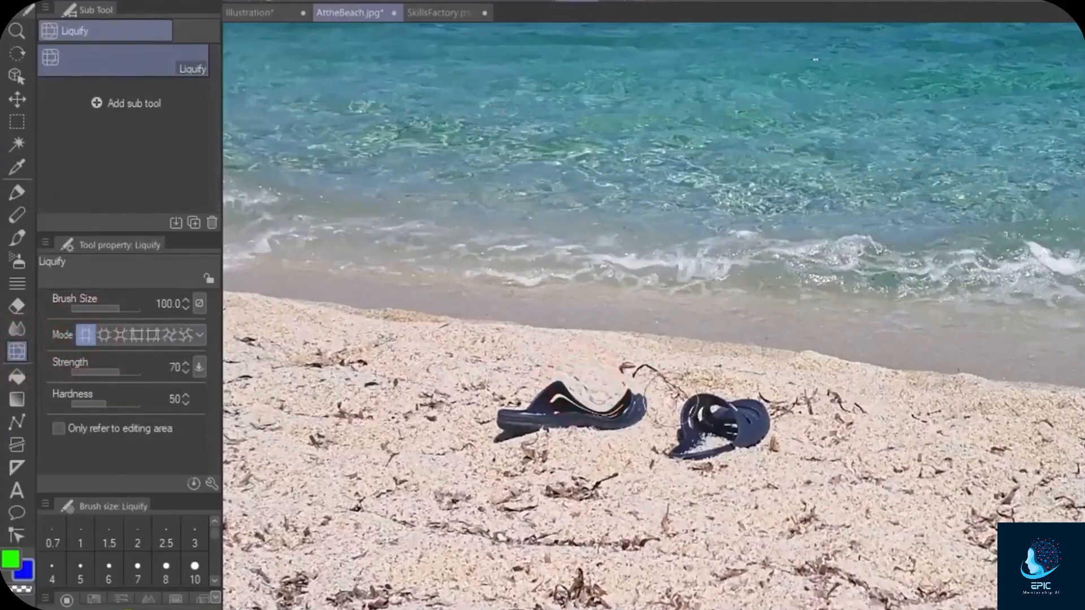
click(167, 334)
drag(533, 371, 596, 416)
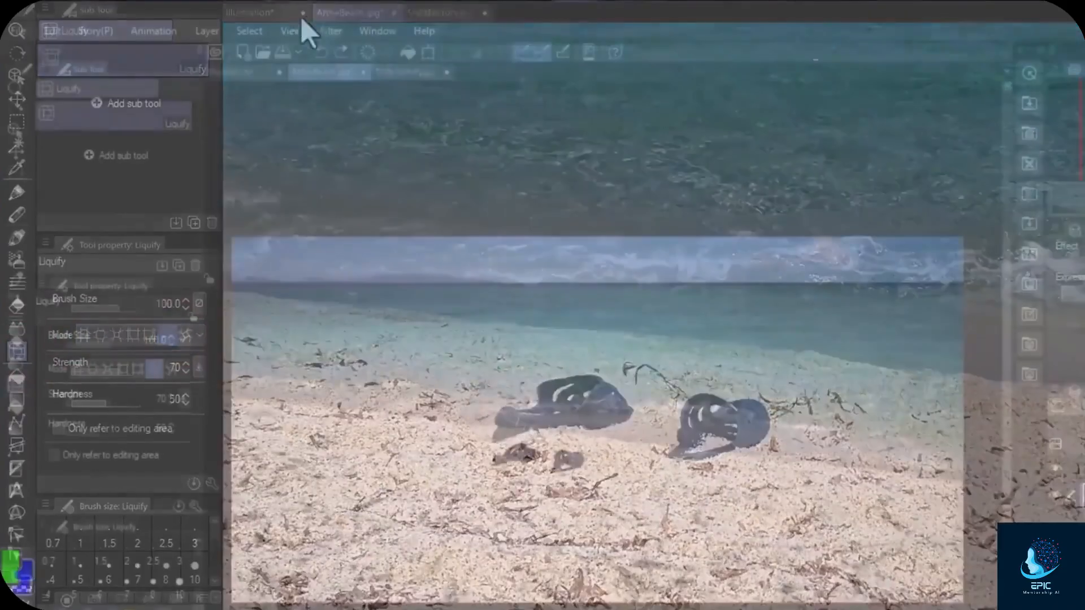
- Look through the filter categories, including Distort and Effect, and read the Vector layers page in the online user guide
click(327, 30)
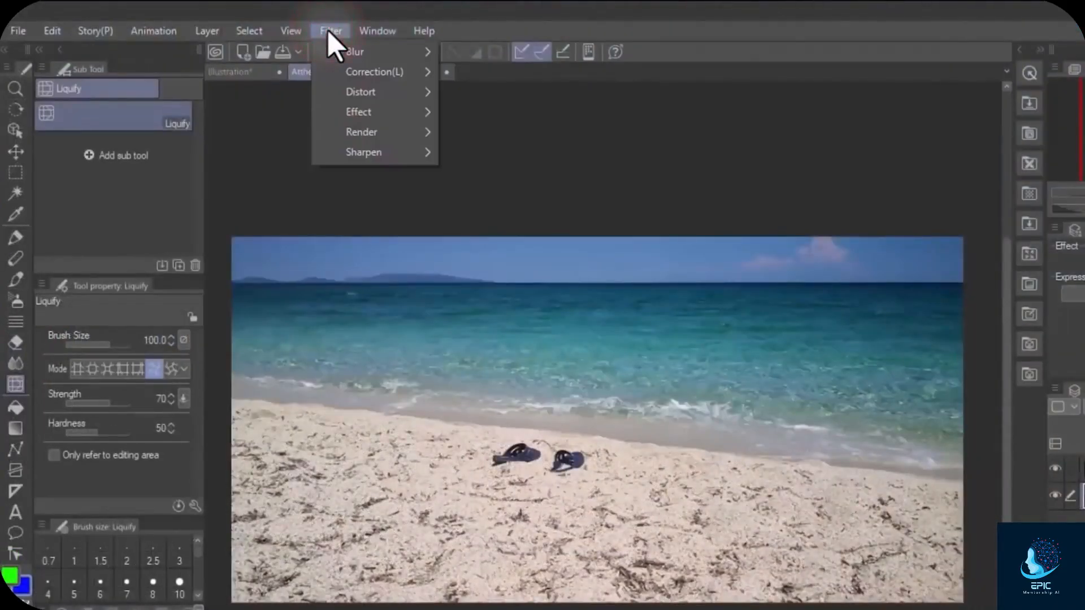
mouse_move(375, 92)
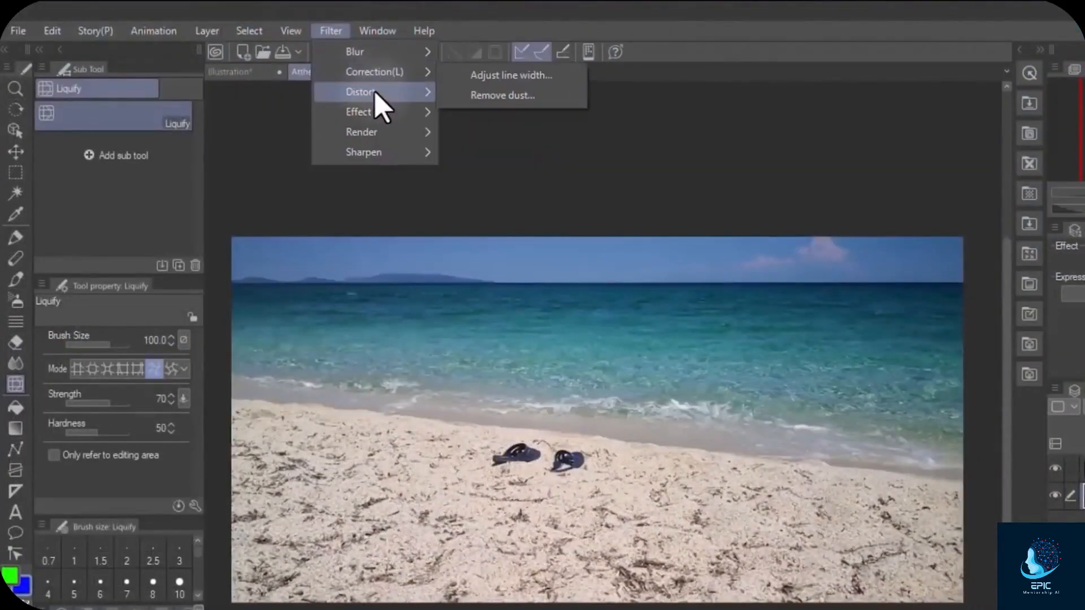
mouse_move(373, 112)
click(535, 219)
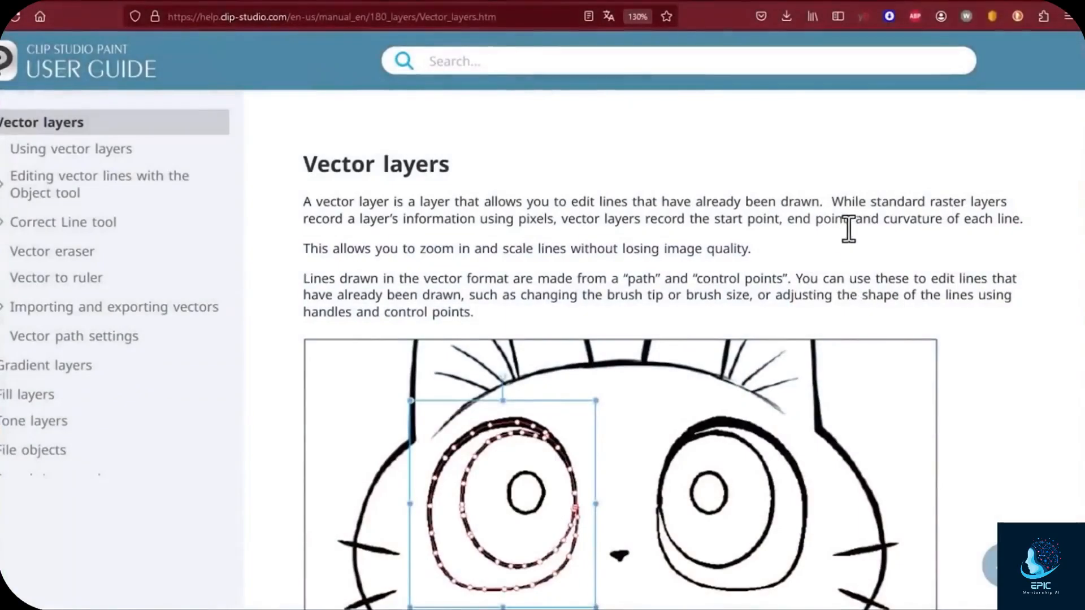
scroll(854, 226, down, 10)
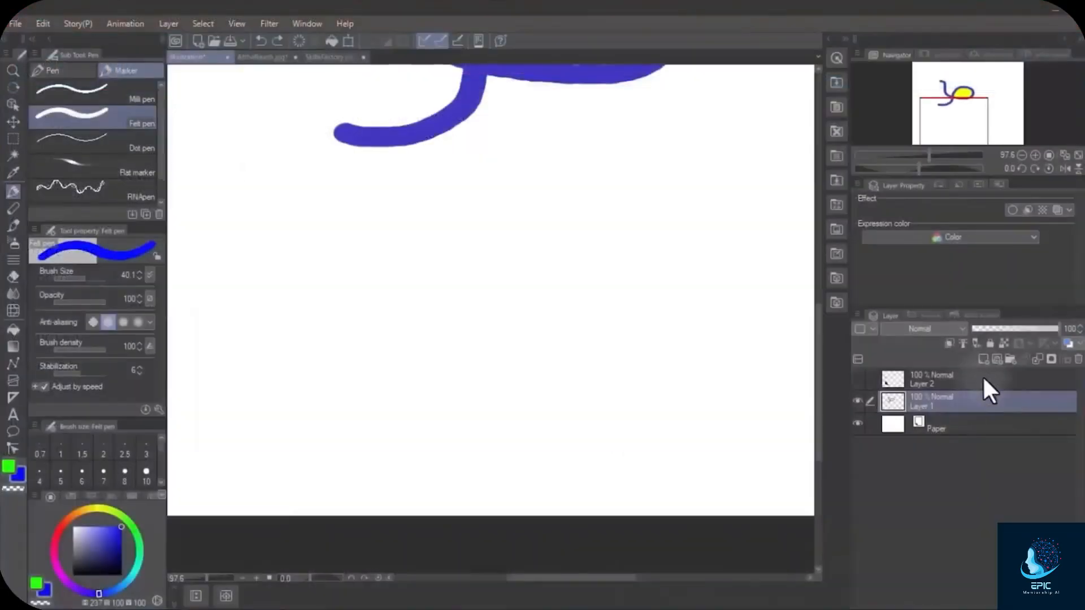
- Add a vector layer above Layer 1 and draw an open blue star on it with the Felt pen at size 40.1
click(996, 359)
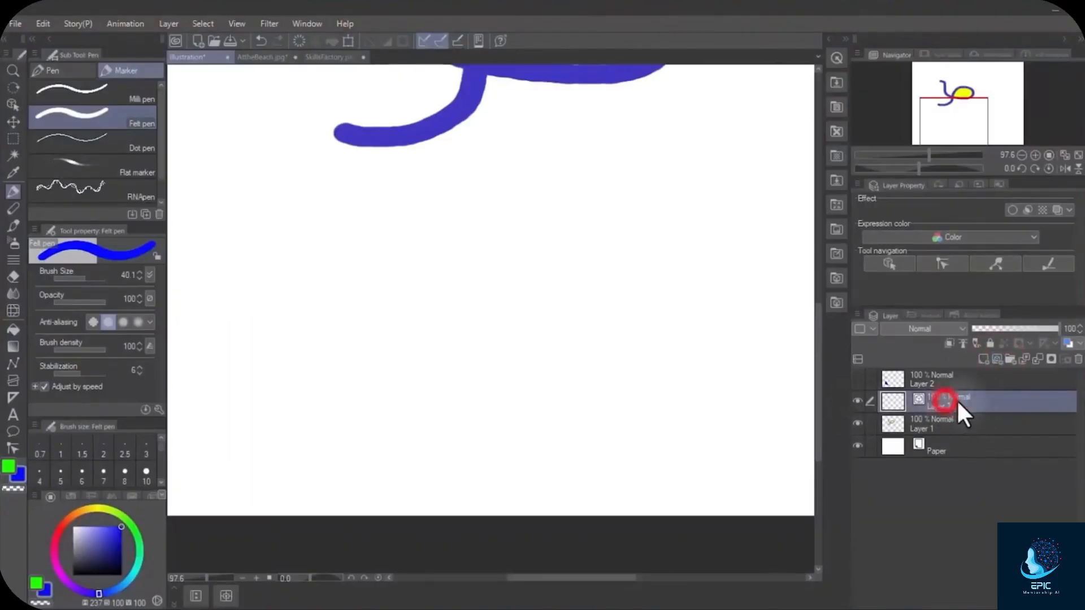
mouse_move(323, 411)
mouse_down()
mouse_move(460, 223)
mouse_move(501, 399)
mouse_move(395, 326)
mouse_move(581, 325)
mouse_up()
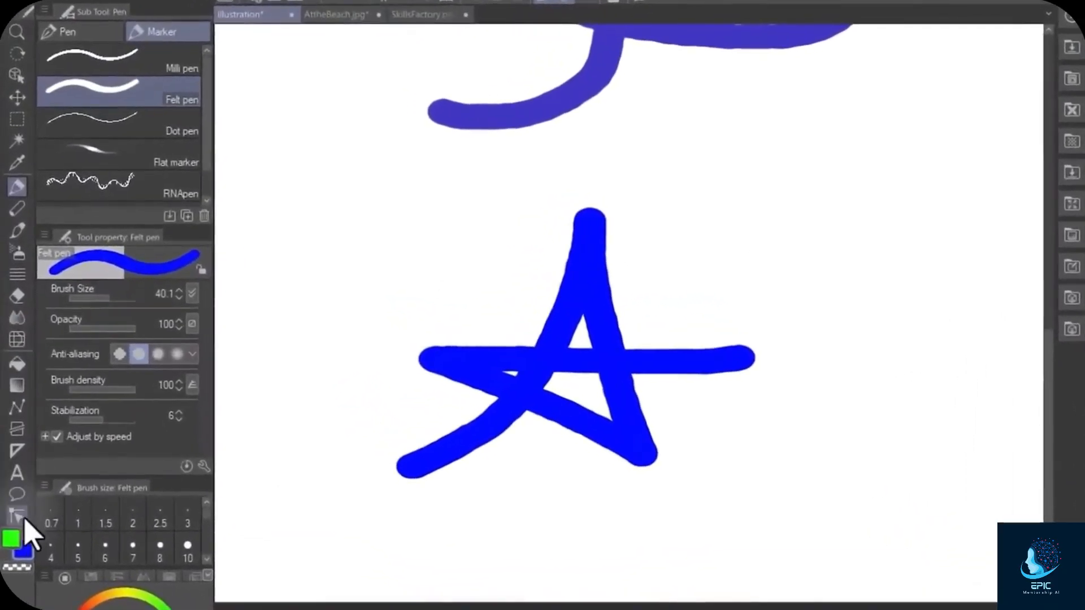
- Move a control point near the right end of the star's horizontal line slightly with the Control point sub tool
click(17, 515)
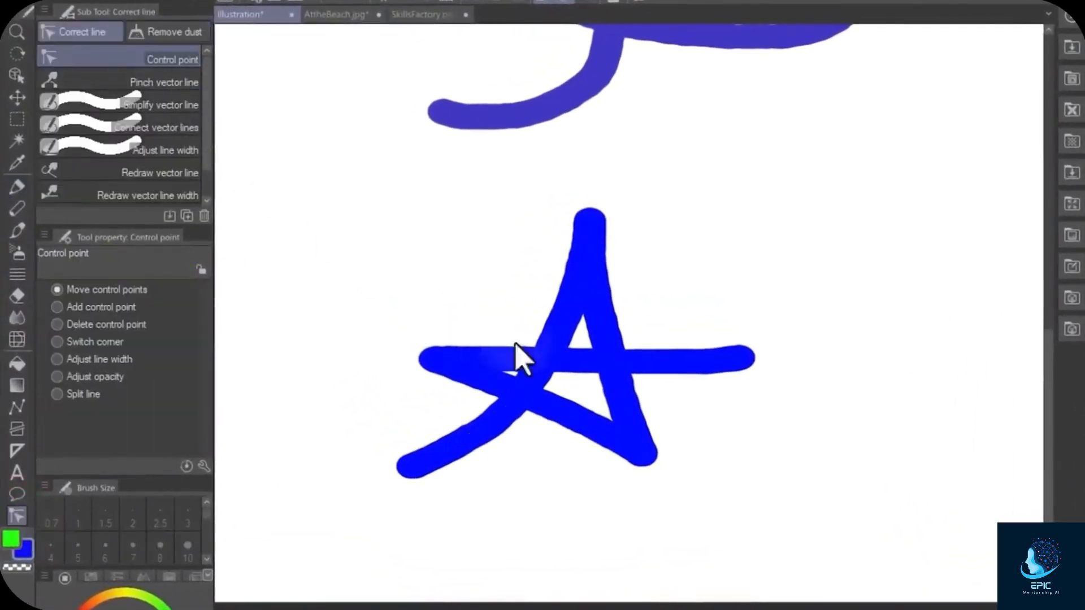
mouse_move(624, 375)
mouse_move(691, 360)
mouse_down()
mouse_move(690, 306)
mouse_move(675, 402)
mouse_move(673, 358)
mouse_up()
- Add a control point near the left end of the star's horizontal line and pull it upward into a bulge
click(57, 306)
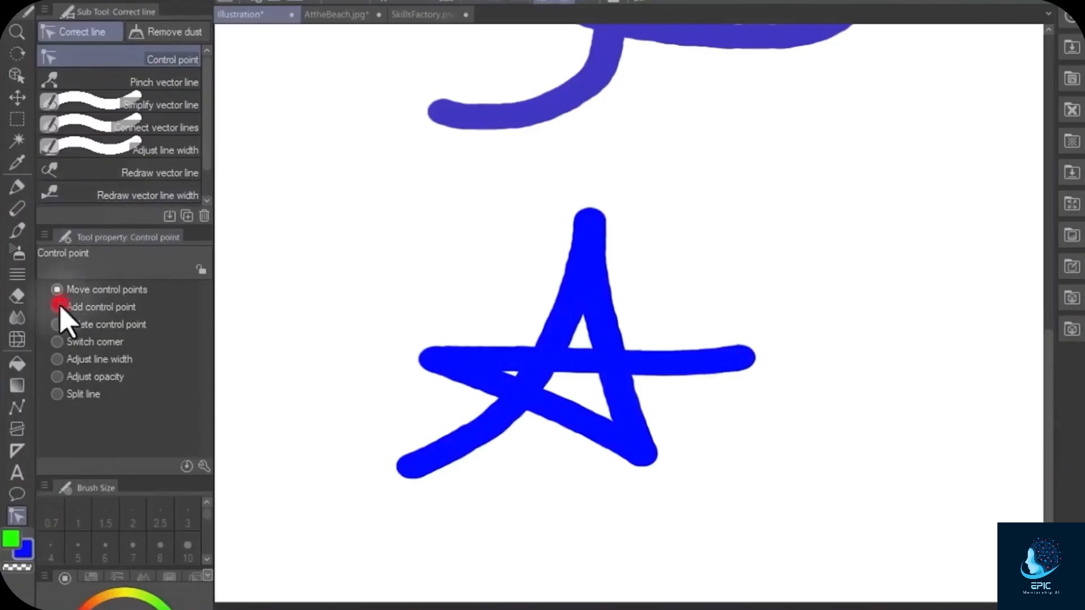
scroll(502, 375, up, 3)
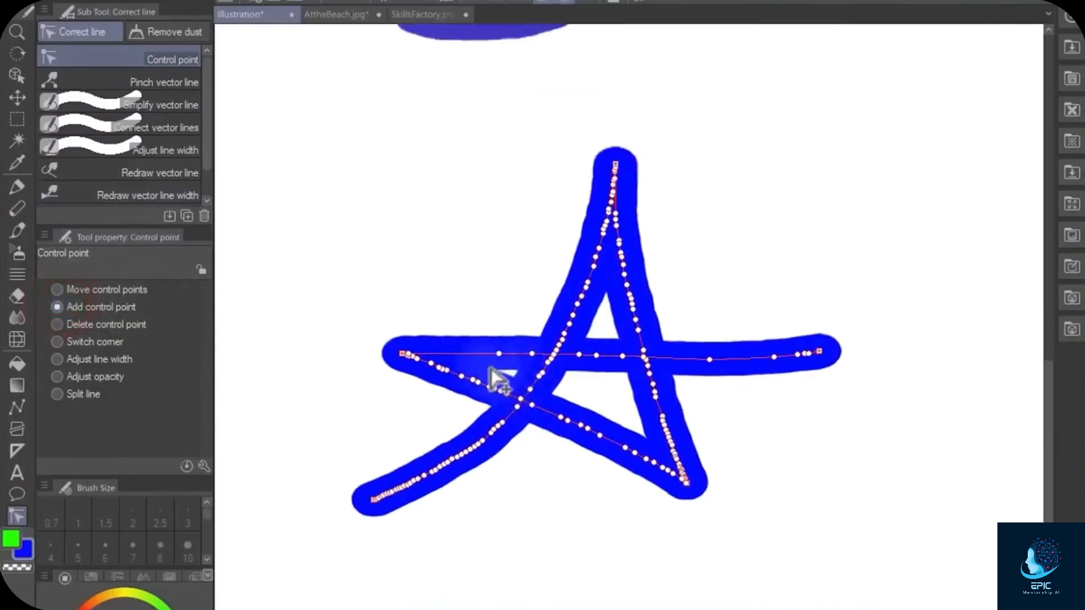
drag(451, 355, 443, 315)
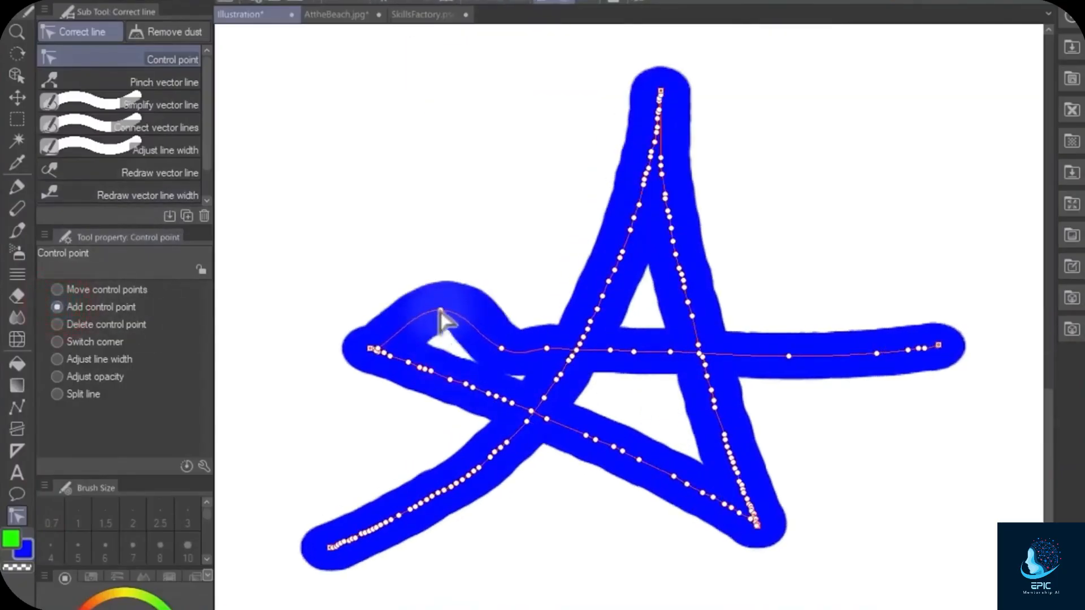
- Delete the control point at the top of the bulge and several points along the star's lower diagonal line
click(84, 324)
click(441, 312)
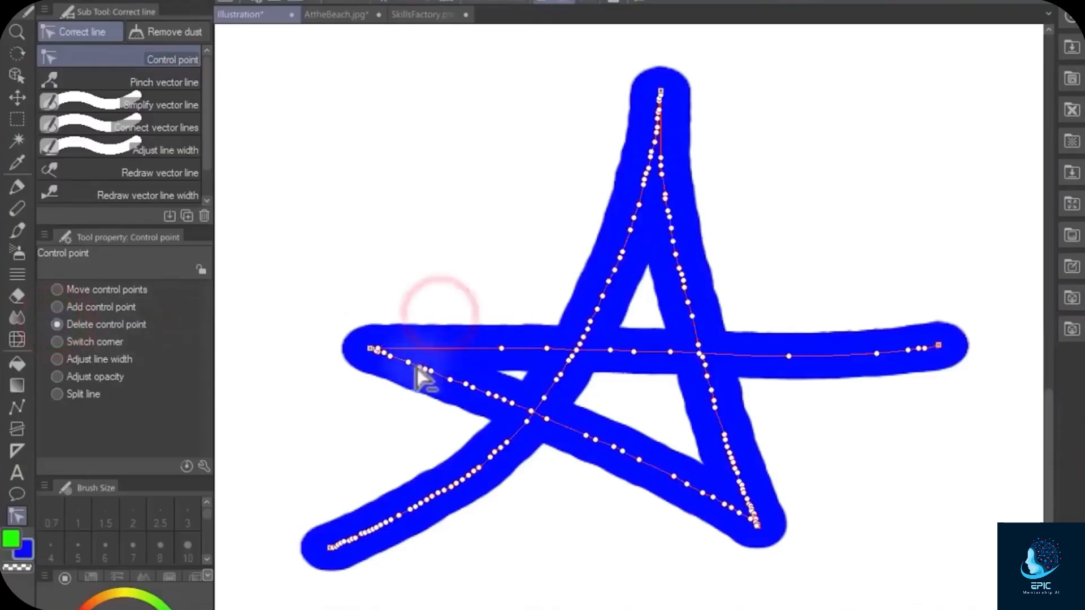
click(431, 370)
click(477, 395)
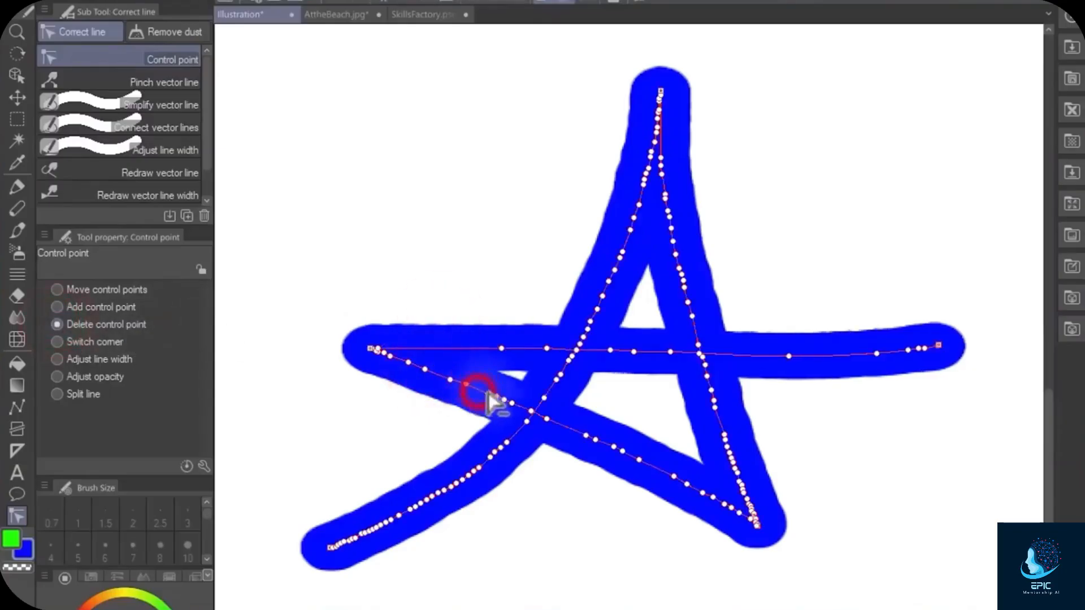
- Try switching a control point on the left part of the star's horizontal line to a corner and pulling it upward
click(57, 341)
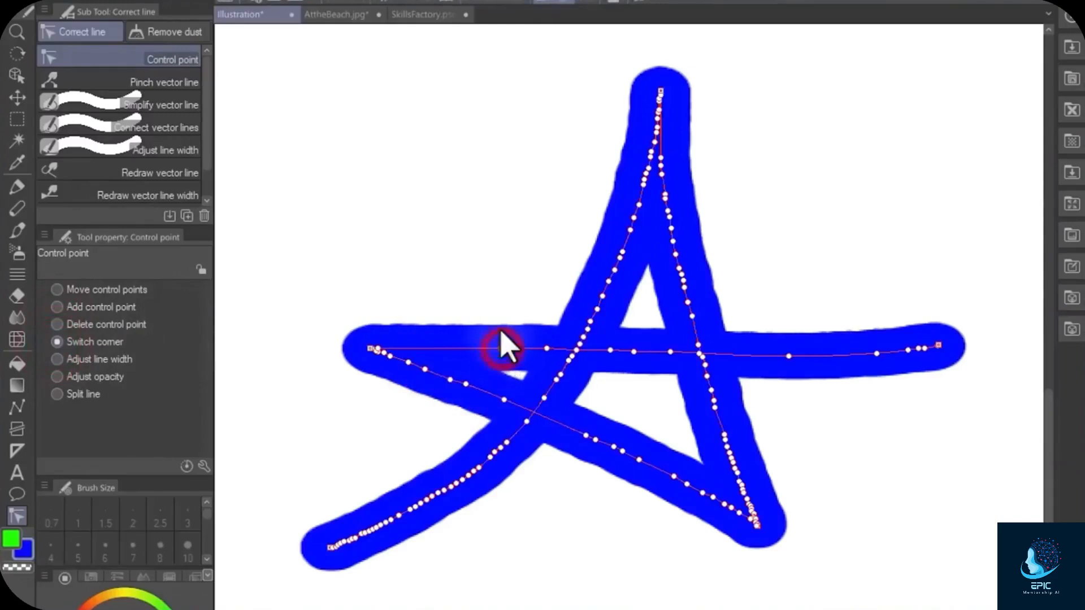
click(501, 349)
mouse_move(501, 348)
mouse_down()
mouse_move(474, 282)
mouse_move(503, 351)
mouse_move(507, 306)
mouse_move(477, 284)
mouse_move(482, 273)
mouse_up()
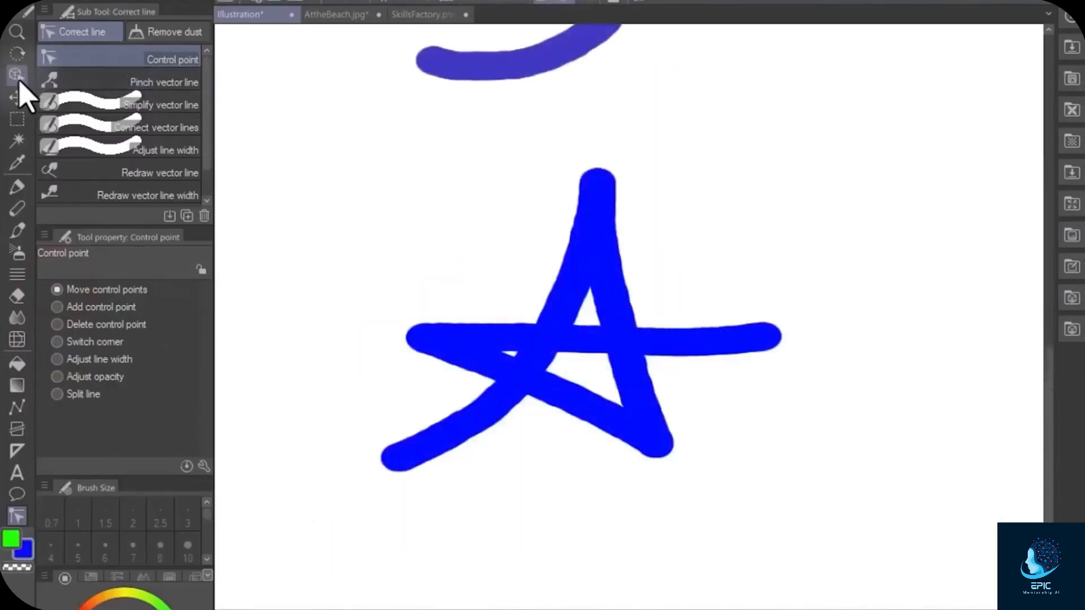
- Select the star line with the Object sub tool and try shifting a control point and stretching its bounding box
click(18, 78)
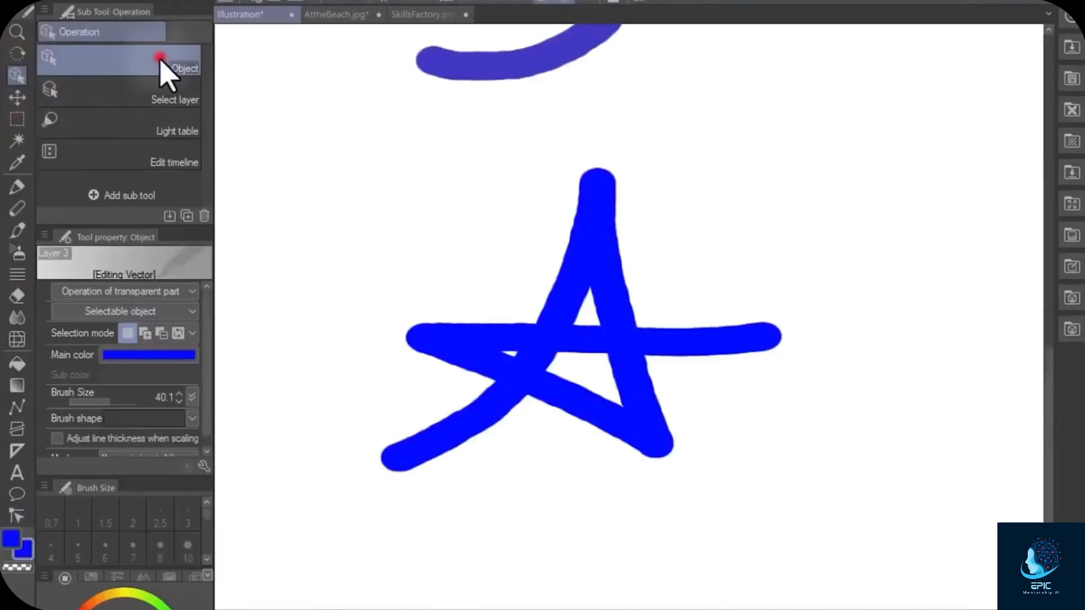
click(704, 342)
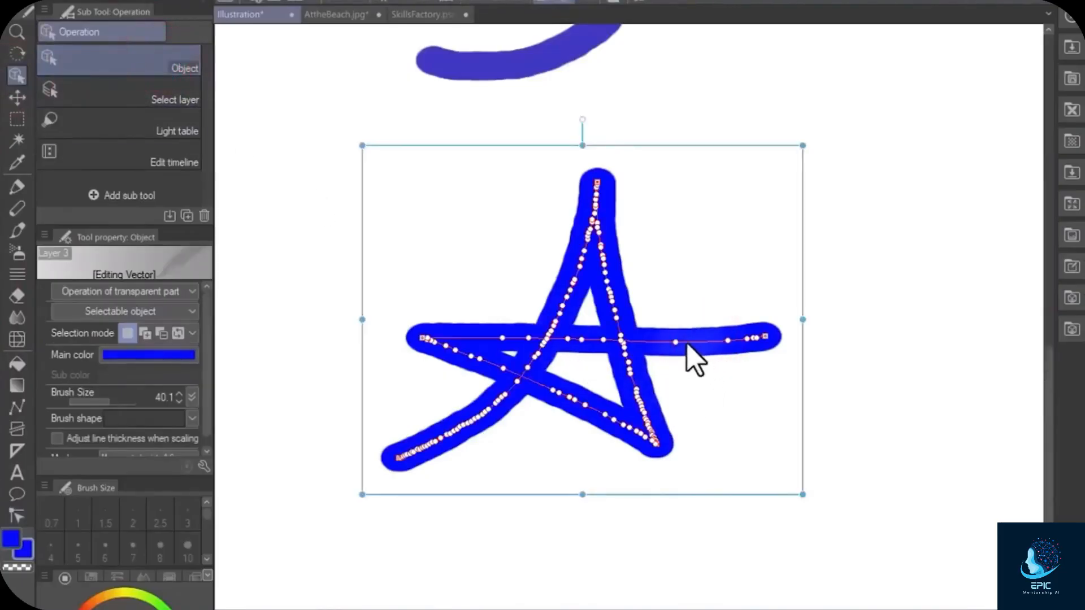
mouse_move(676, 341)
mouse_down()
mouse_move(689, 329)
mouse_move(678, 315)
mouse_move(663, 341)
mouse_move(744, 281)
mouse_move(746, 257)
mouse_move(702, 306)
mouse_move(678, 388)
mouse_move(713, 341)
mouse_up()
drag(814, 145, 814, 50)
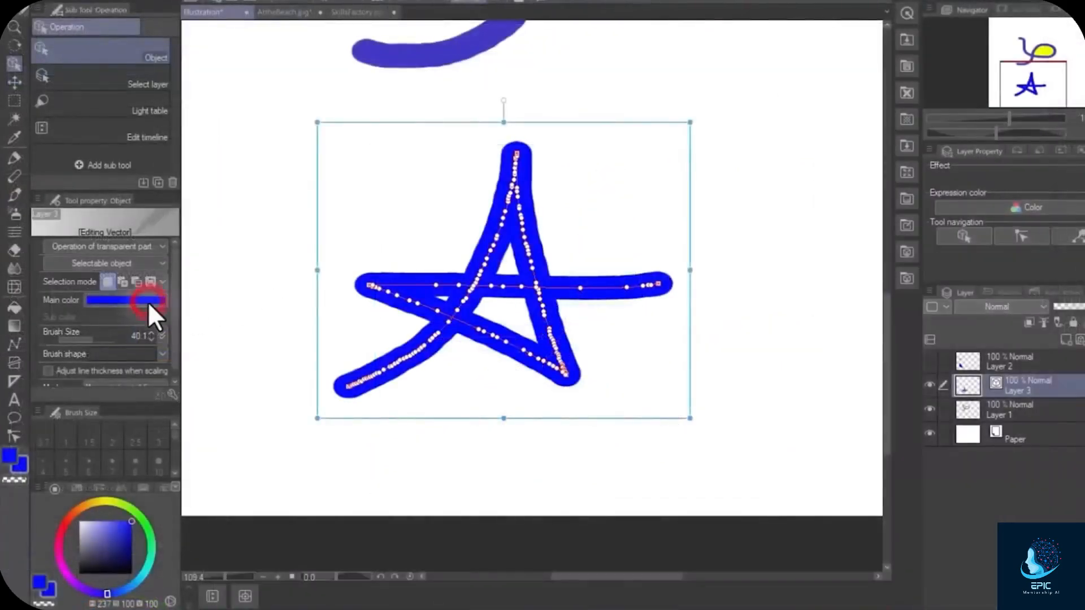
- Change the main color of the selected star line to magenta, hex FF00ED
click(147, 301)
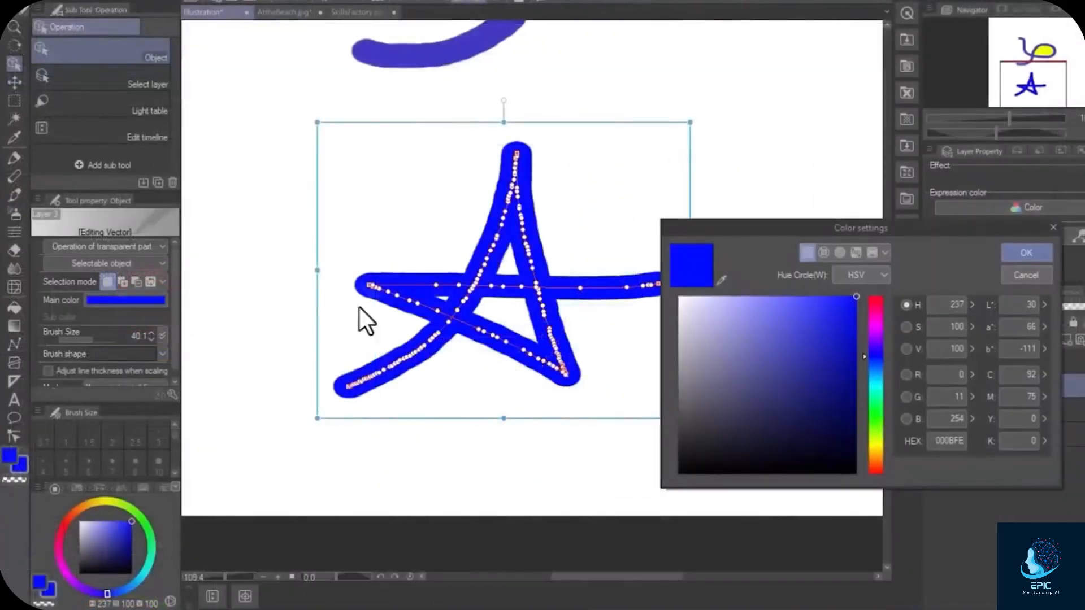
click(878, 323)
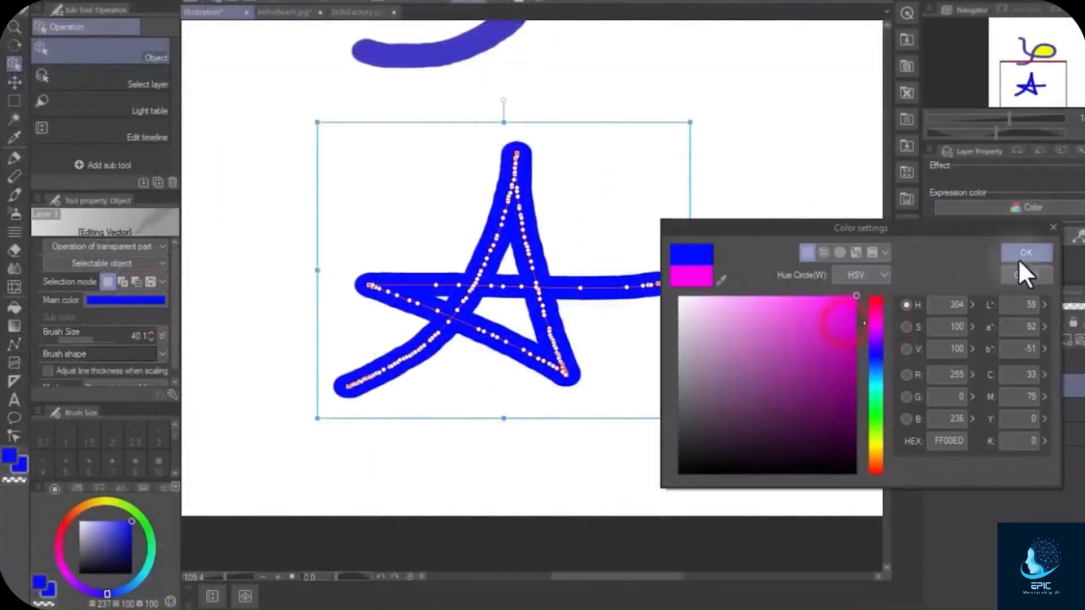
click(1027, 252)
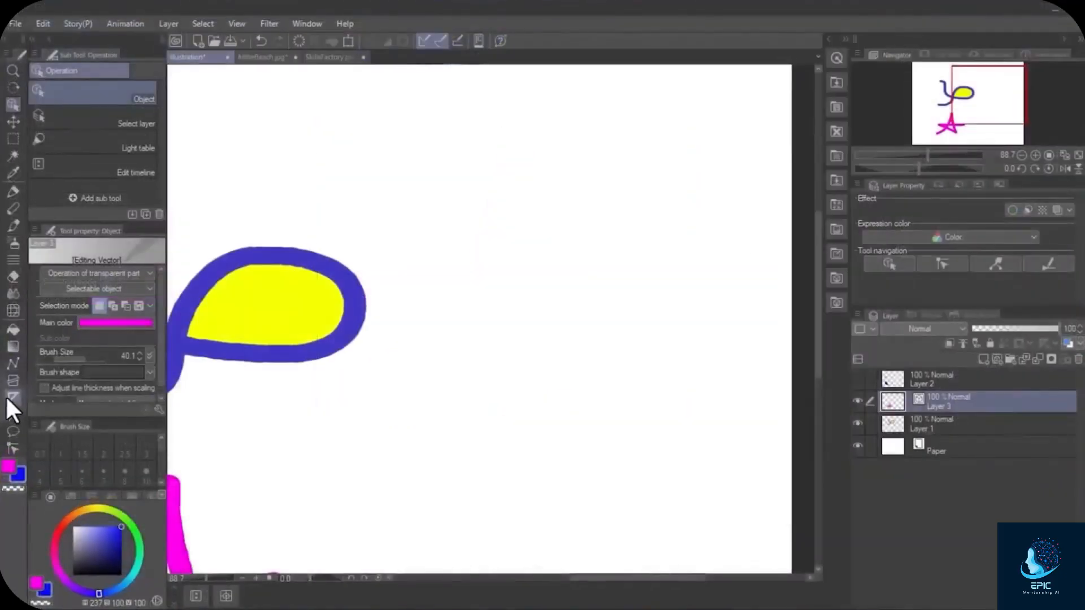
- Add the green text "Hello there" on the blank canvas beside the yellow loop and enlarge it to about size 70
click(11, 416)
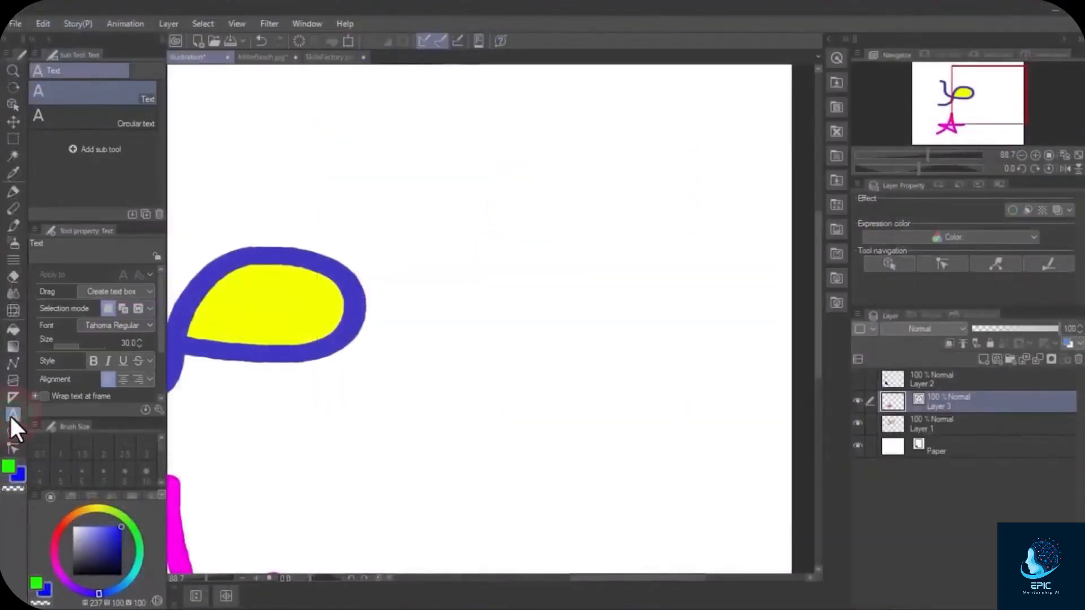
click(465, 229)
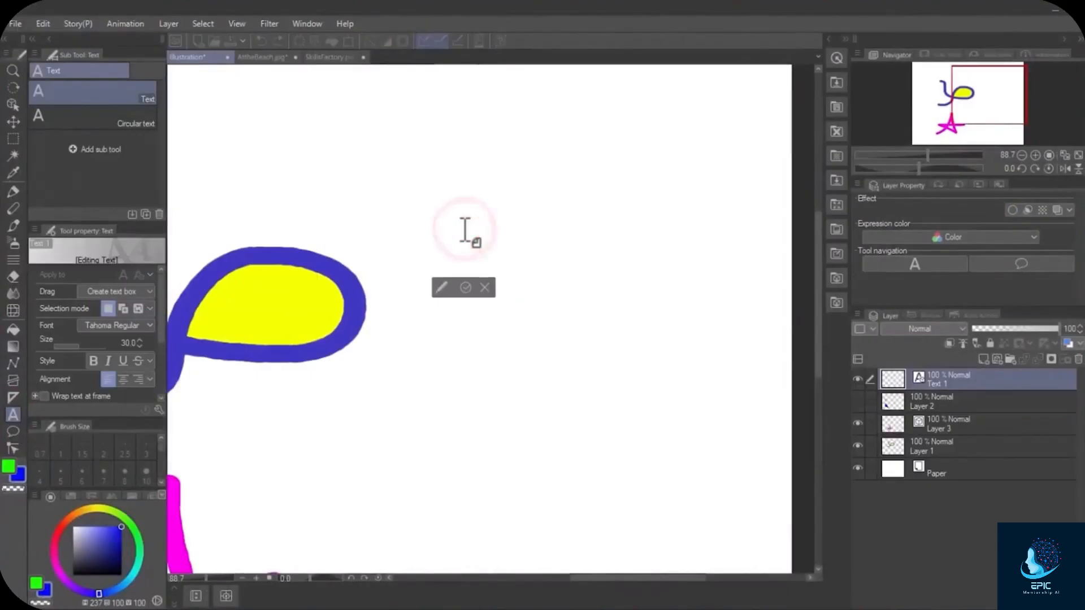
text(Hello there)
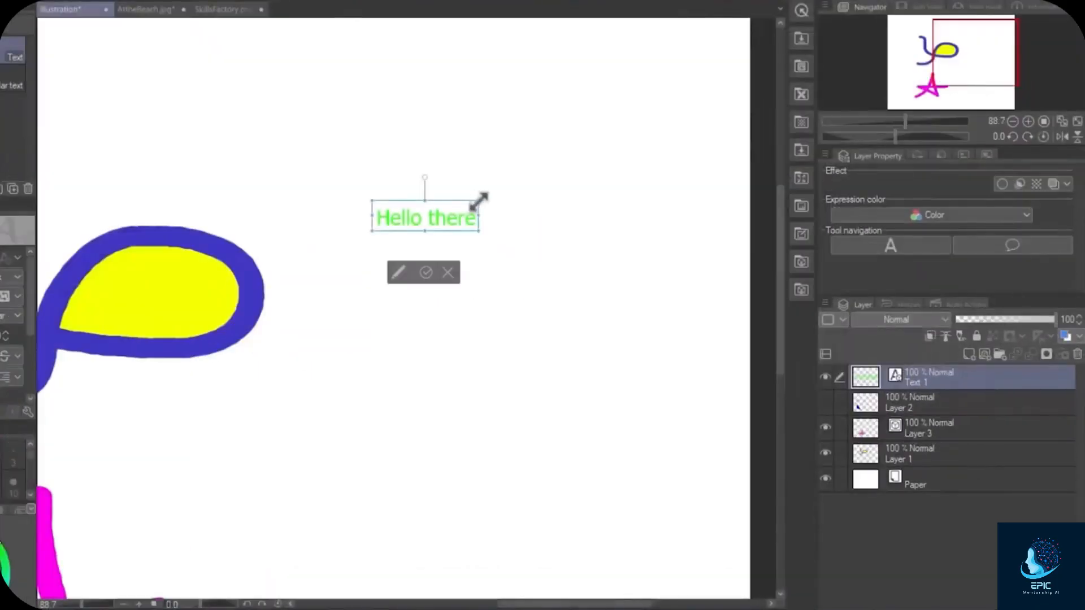
drag(463, 204, 613, 179)
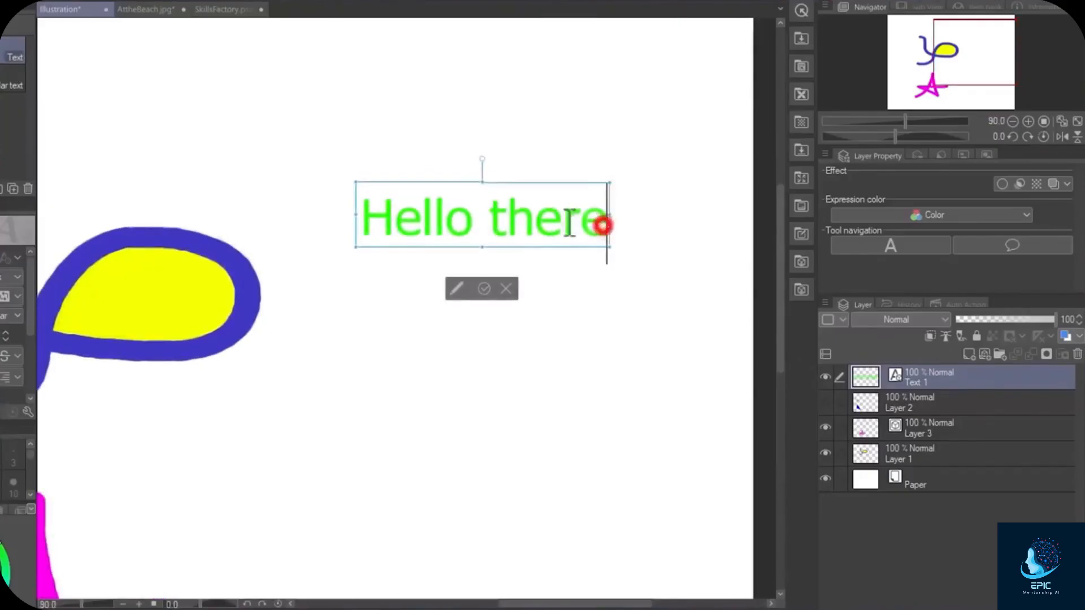
- Try the TRENDY Regular and Syncopate Bold fonts on the whole "Hello there" text
drag(602, 225, 376, 213)
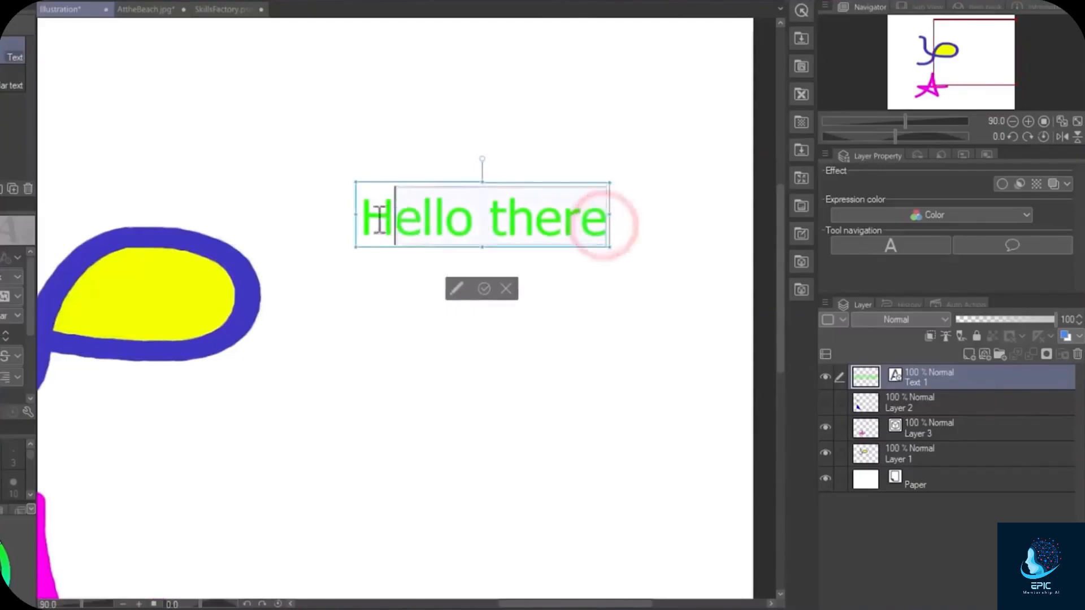
click(457, 288)
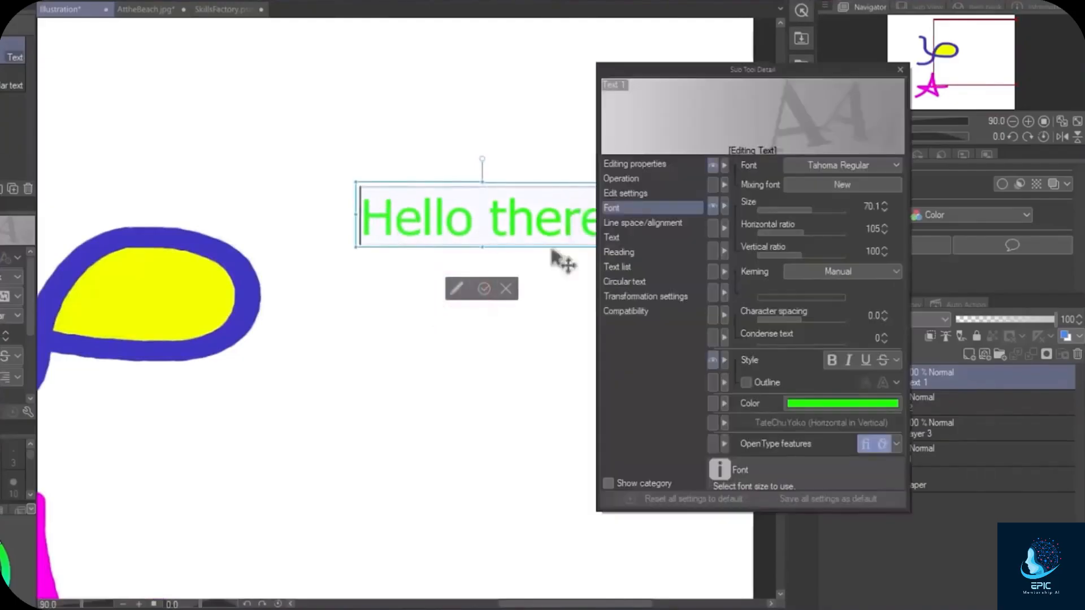
click(847, 167)
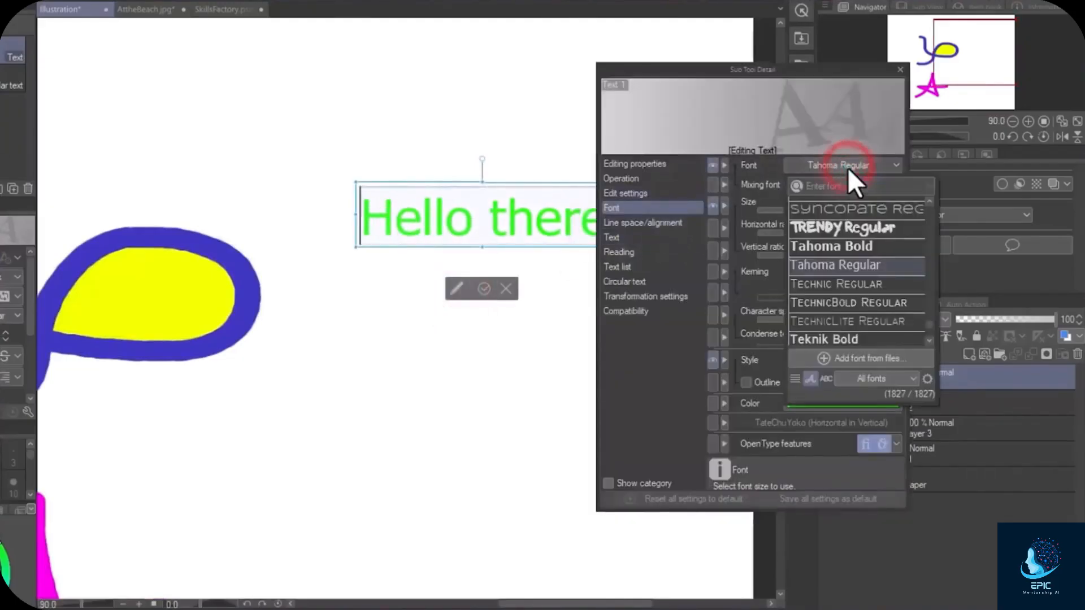
click(846, 222)
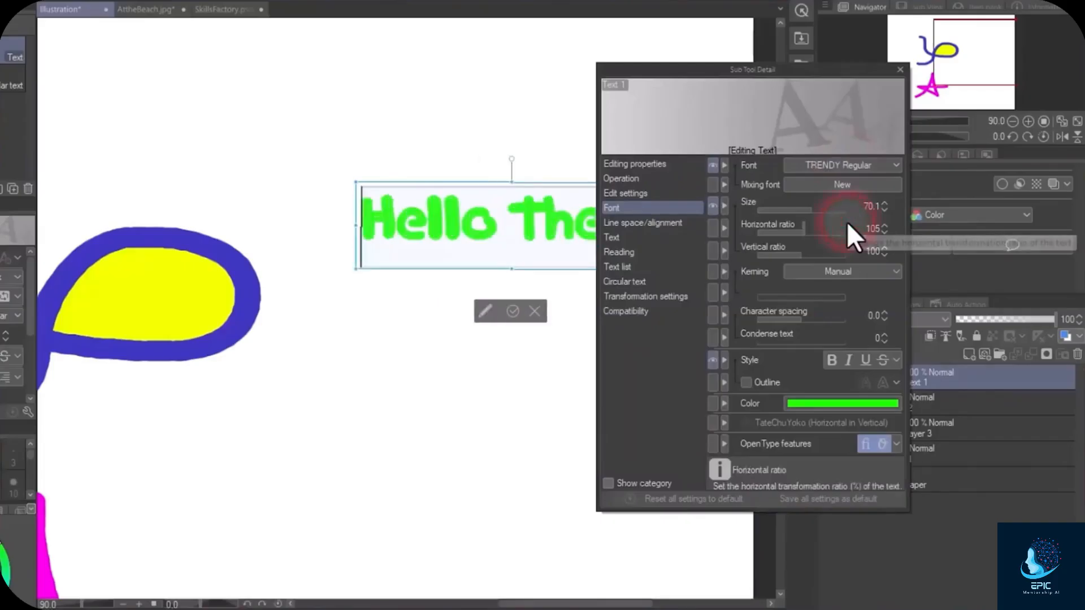
click(853, 165)
scroll(874, 306, down, 1)
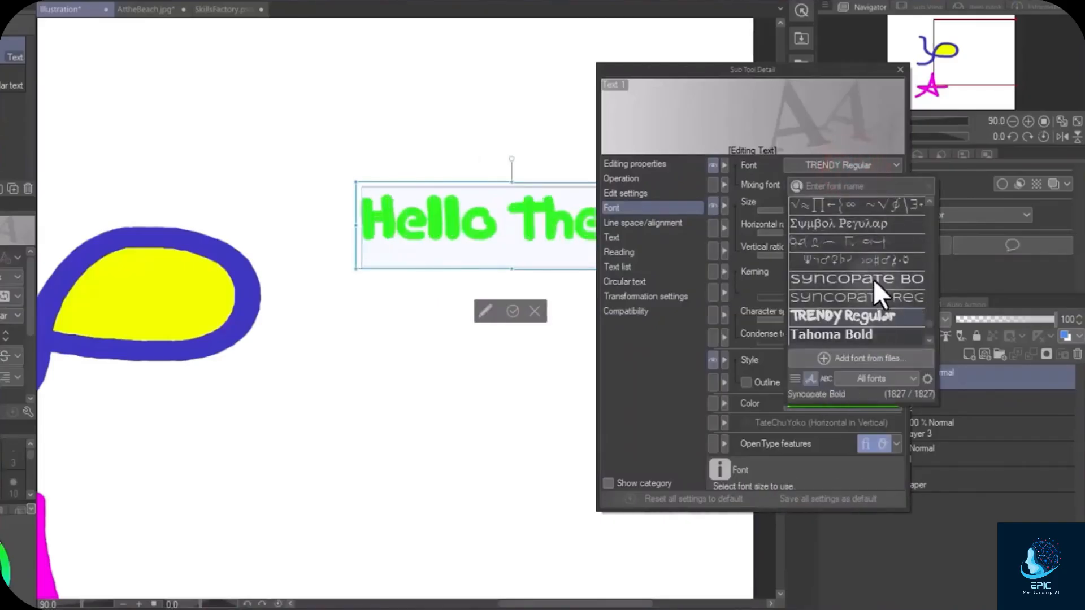
click(873, 279)
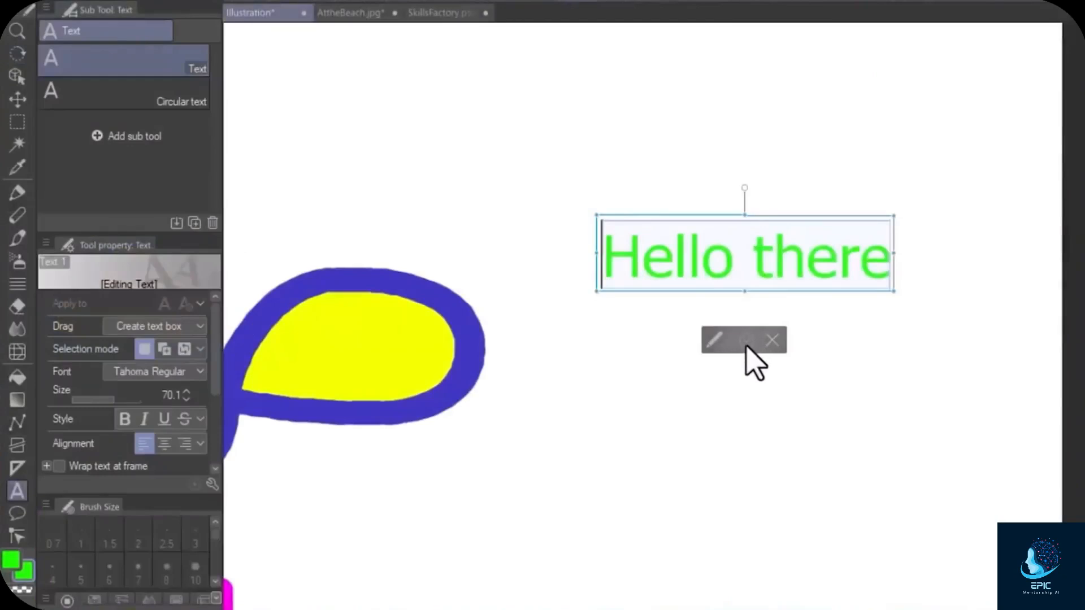
click(747, 342)
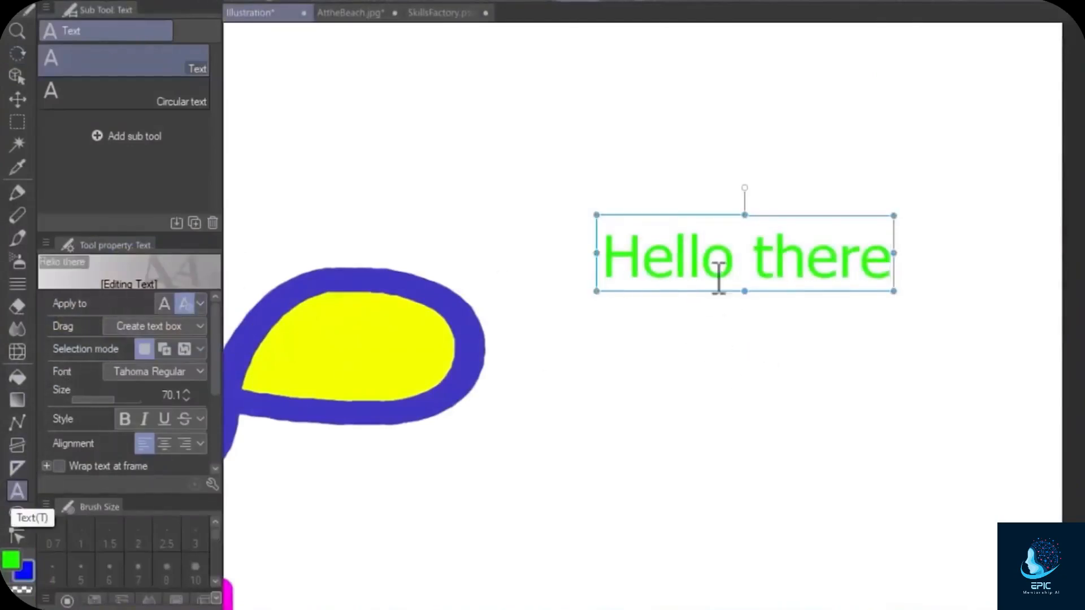
click(734, 266)
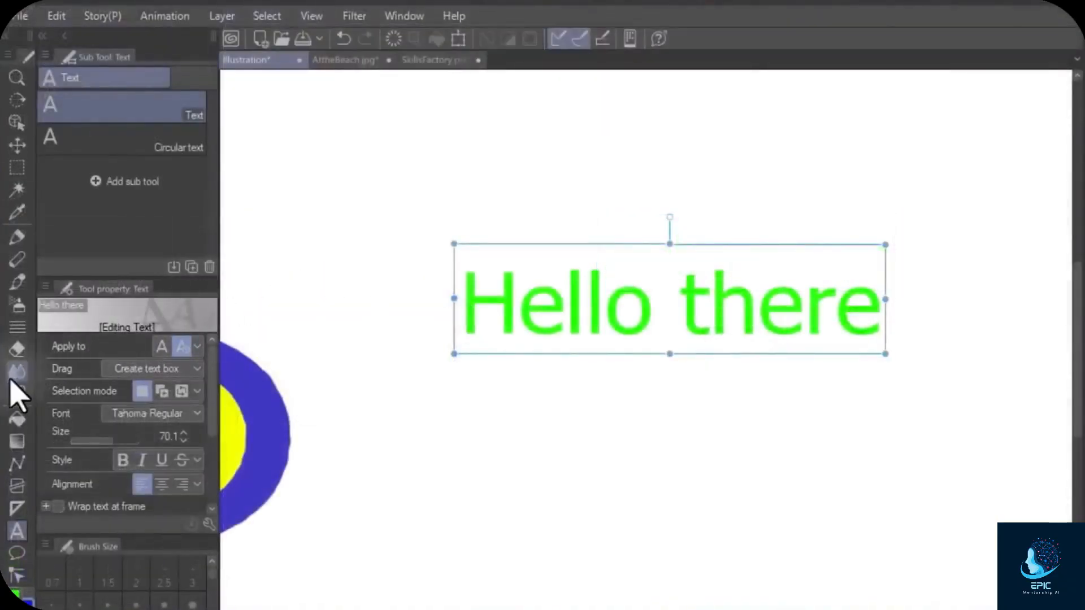
- Try the Liquify tool on the "Hello there" text layer and check which filter effects can be used on it
click(17, 394)
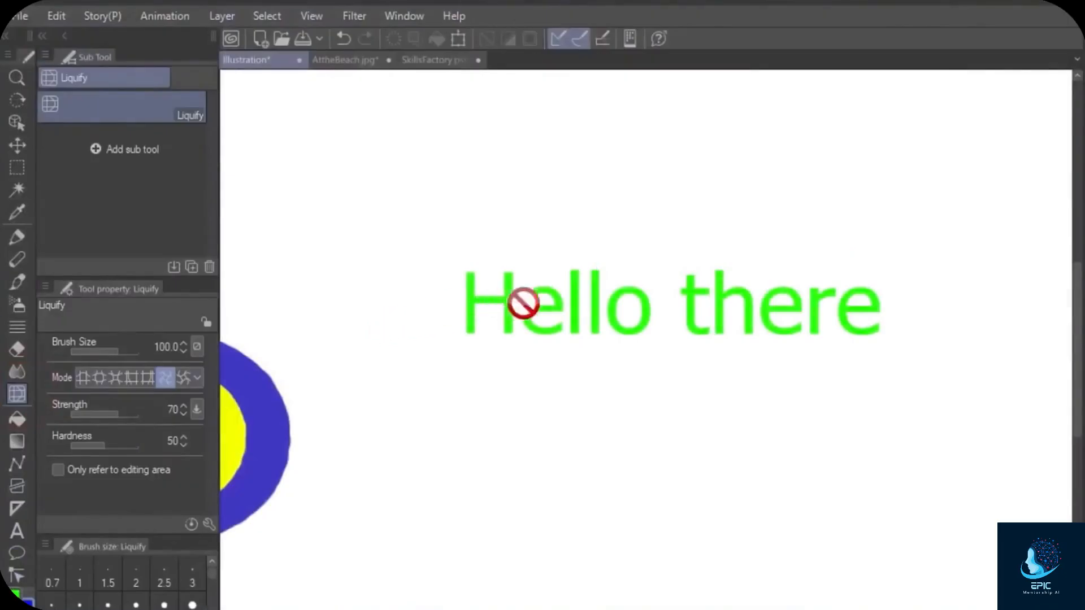
click(598, 305)
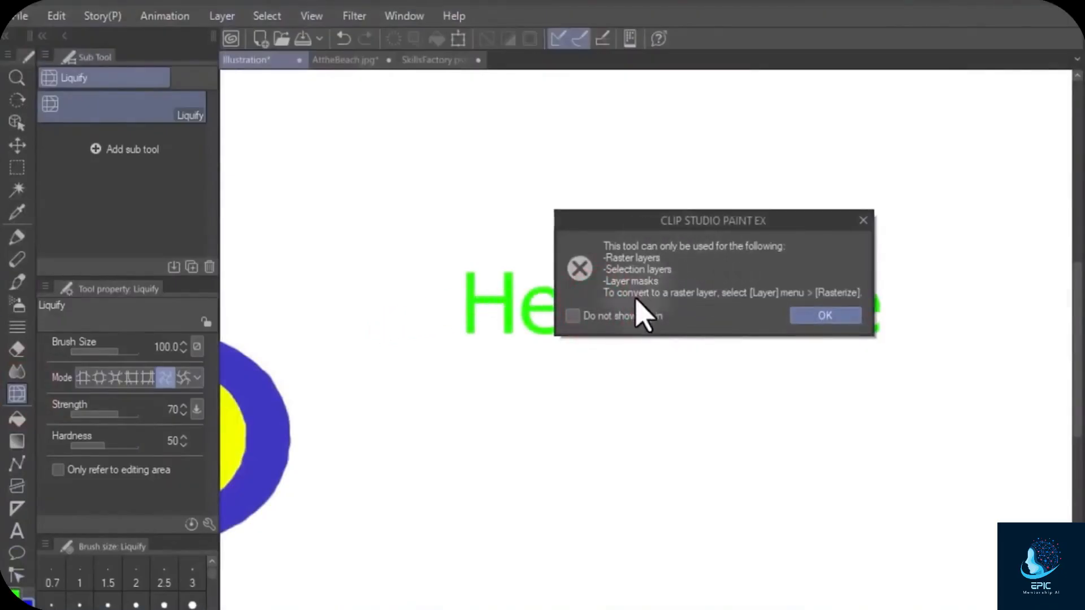
click(813, 313)
click(354, 16)
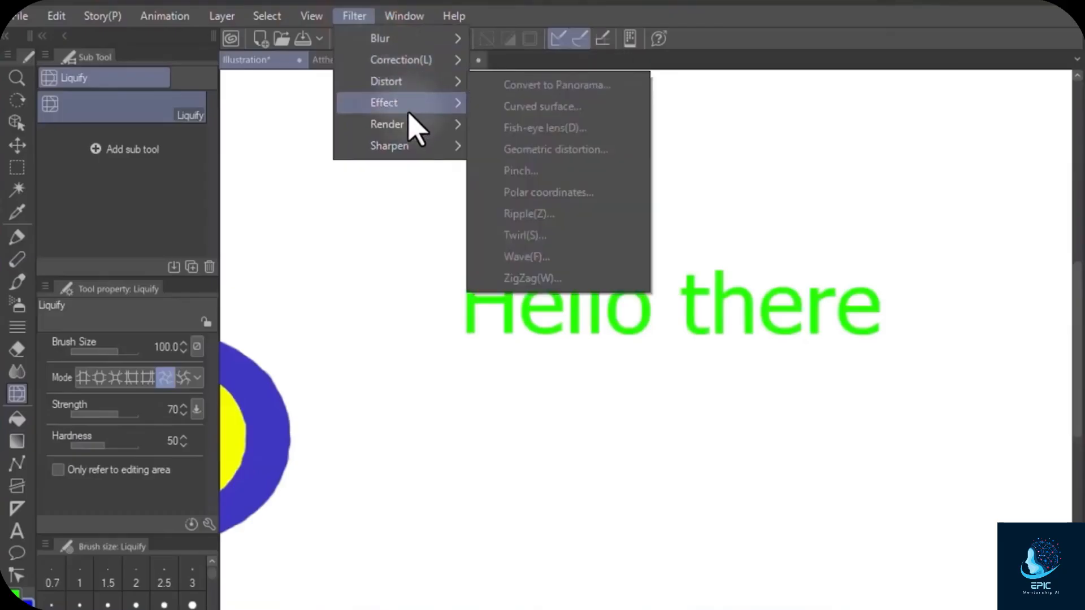
click(815, 333)
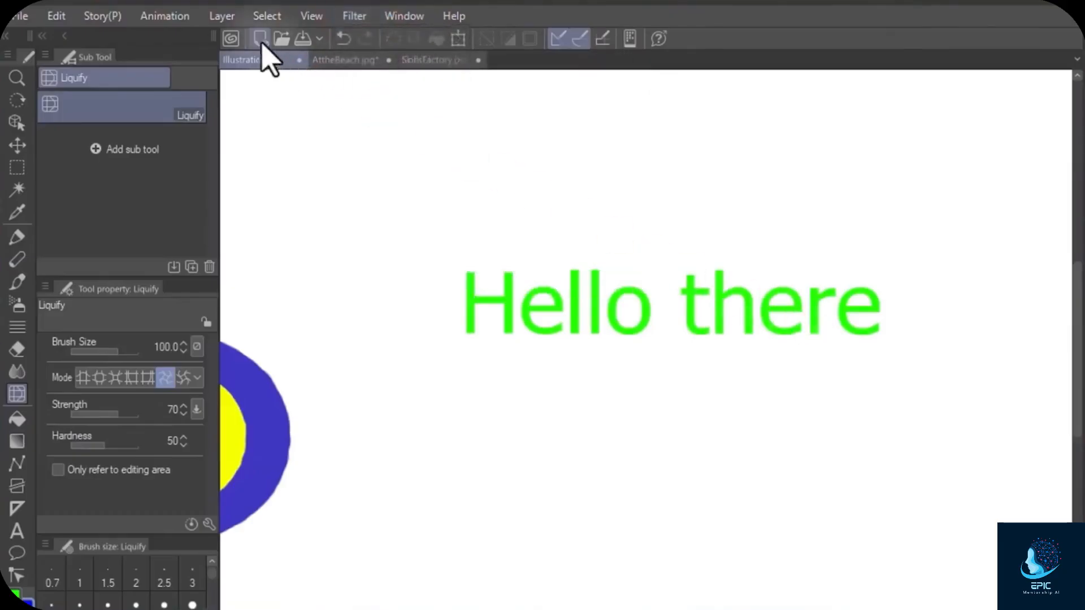
- Rasterize the "Hello there" text layer and try a Liquify stroke across the letters, undoing the stroke
click(221, 16)
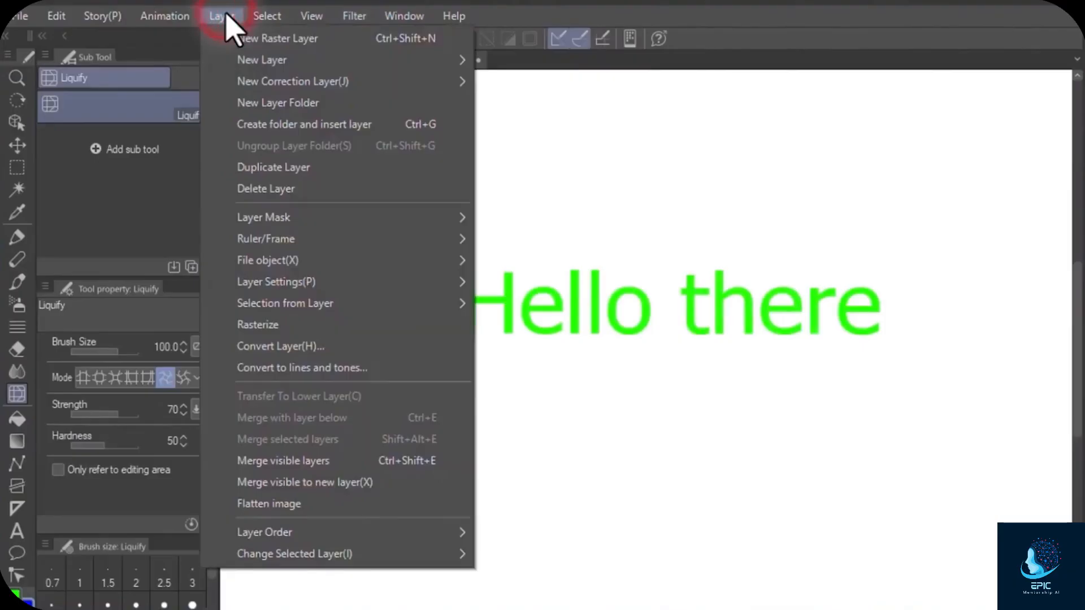
click(292, 326)
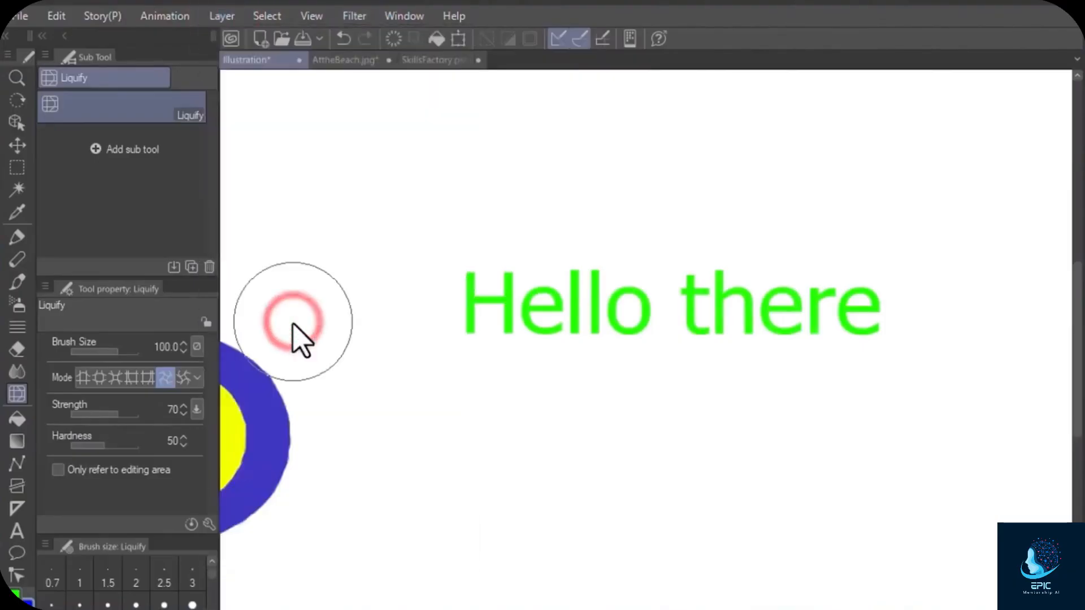
mouse_move(450, 286)
mouse_down()
mouse_move(503, 311)
mouse_move(843, 293)
mouse_up()
key(ctrl+z)
- Apply a Gaussian blur to the rasterized "Hello there" text with a strength somewhat above 6
click(356, 16)
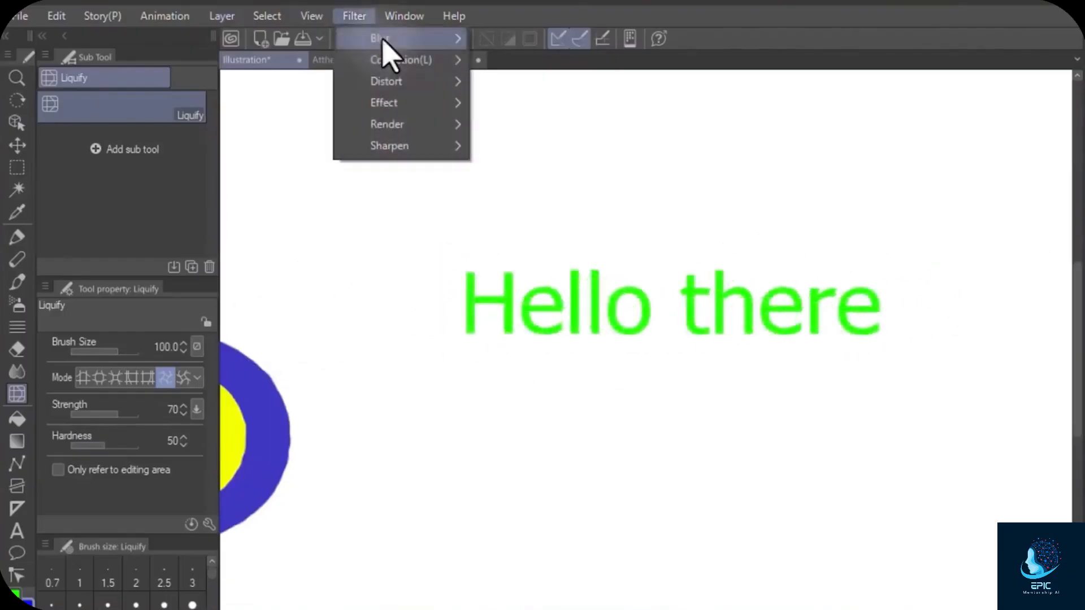
mouse_move(388, 39)
click(547, 80)
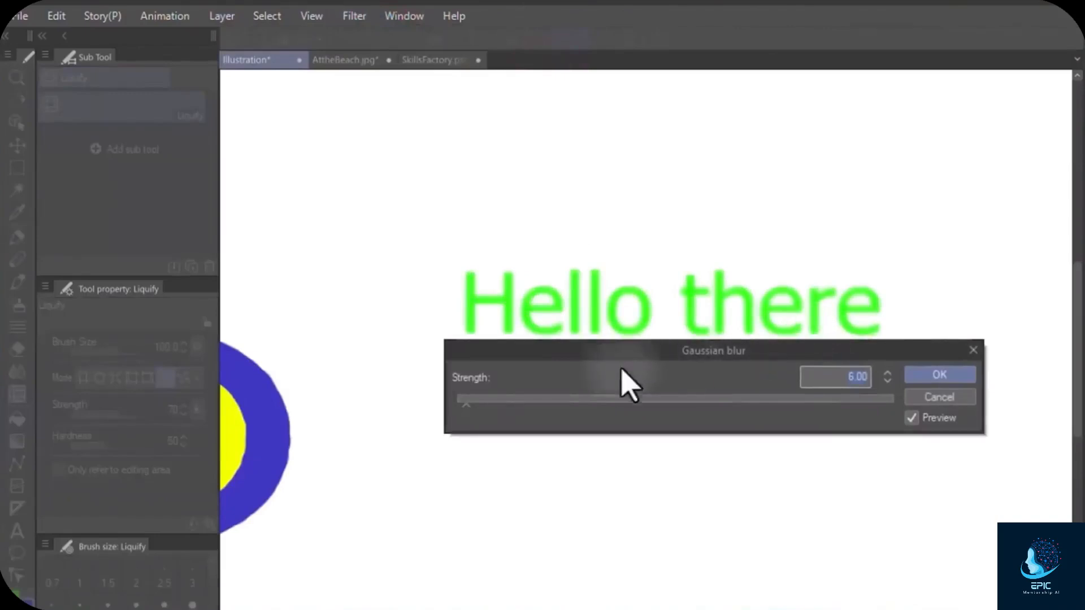
mouse_move(467, 402)
mouse_down()
mouse_move(497, 416)
mouse_move(568, 406)
mouse_move(479, 405)
mouse_up()
click(939, 378)
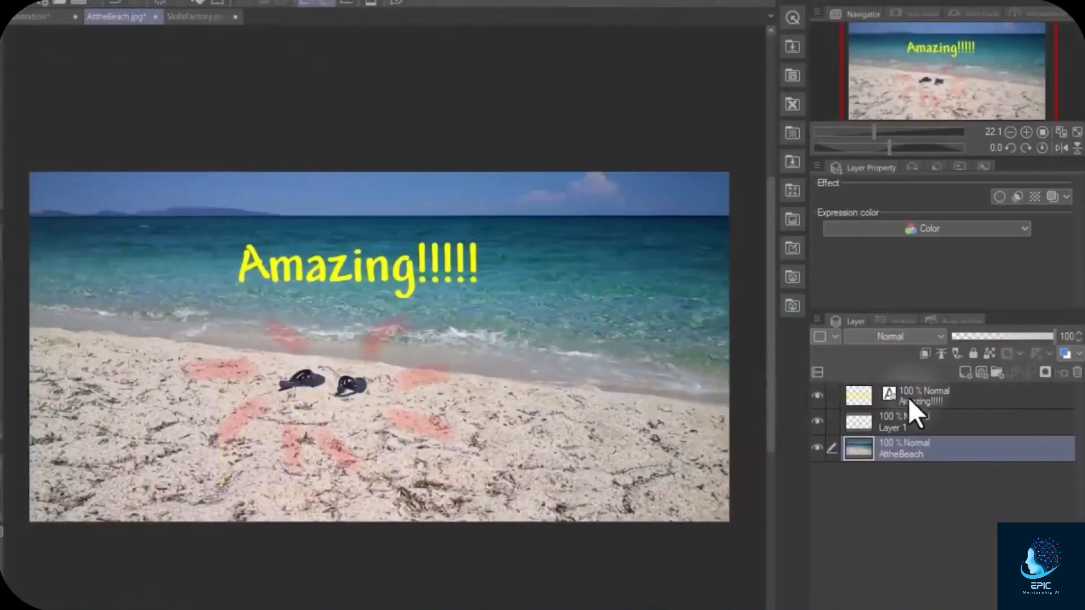
- Select each layer of the AttheBeach image in turn and hide and show each one to see what it contains
click(946, 400)
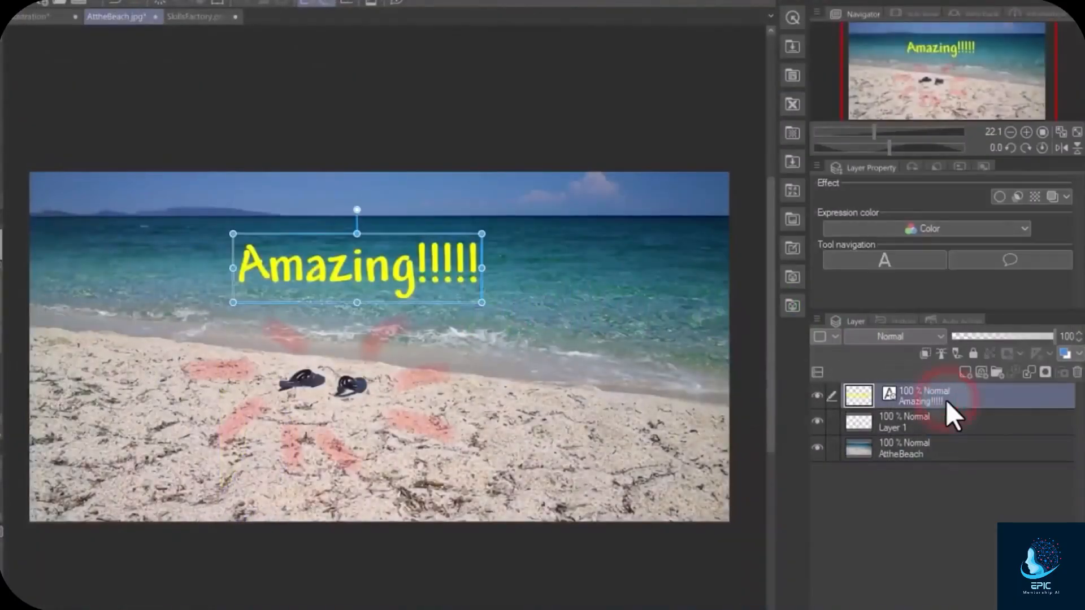
click(938, 422)
click(945, 446)
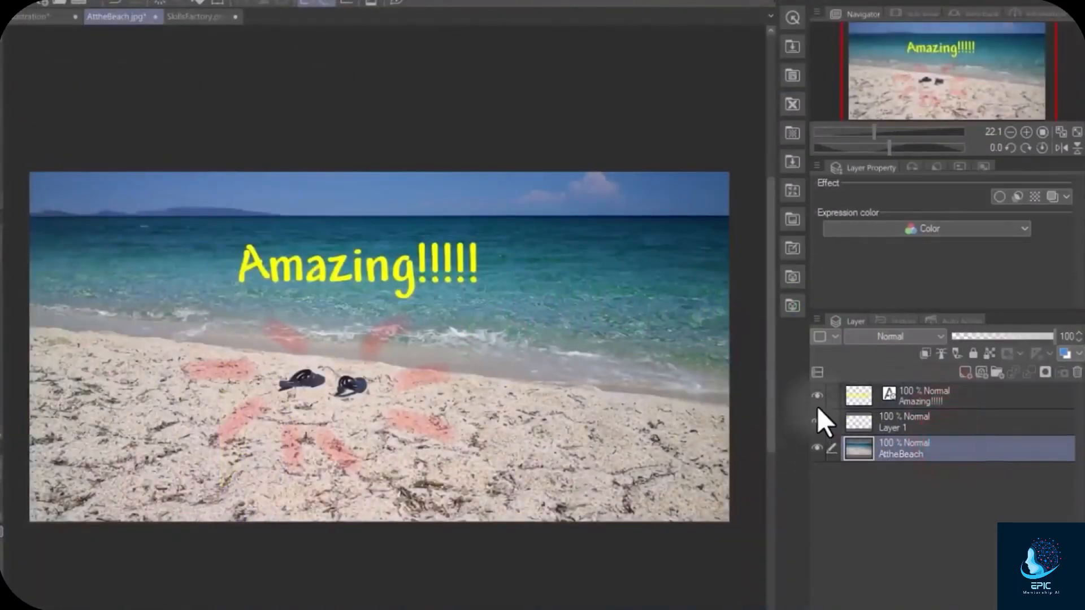
click(816, 396)
click(817, 396)
click(817, 421)
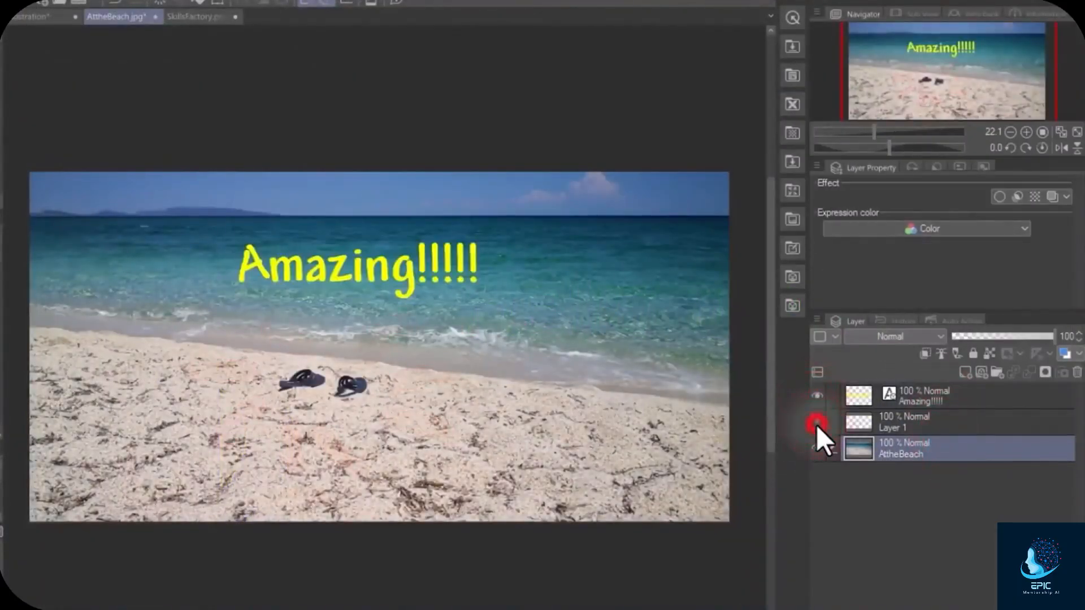
click(816, 423)
click(816, 448)
click(815, 448)
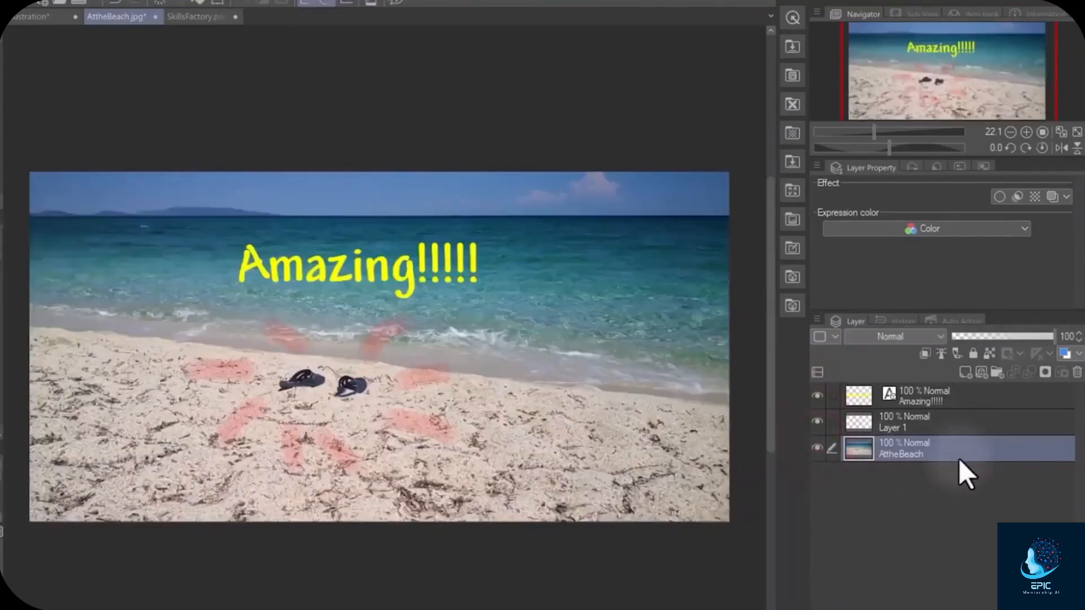
click(817, 395)
click(817, 395)
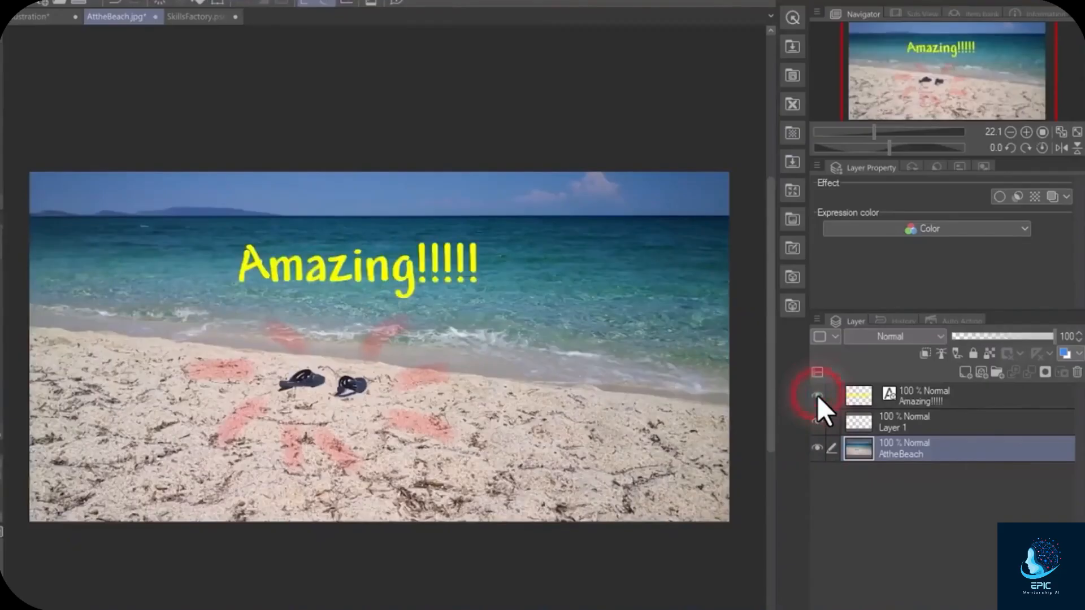
- Draw a long red brush stroke on Layer 1 across the "Amazing!!!!!" text of the beach image and remove it again
click(904, 421)
mouse_move(144, 291)
mouse_down()
mouse_move(338, 250)
mouse_move(382, 298)
mouse_move(565, 282)
mouse_up()
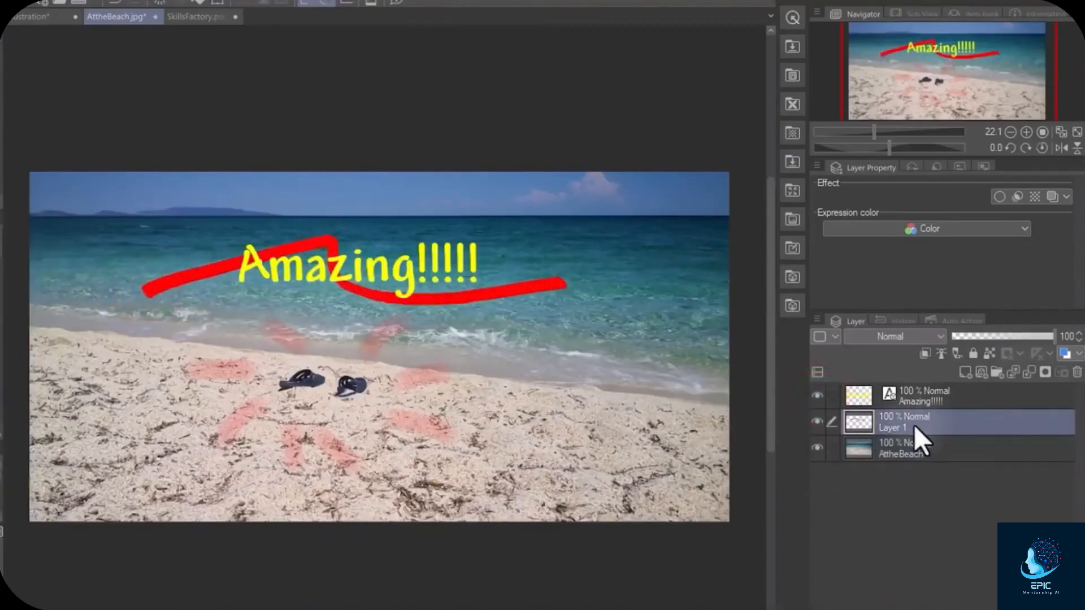
mouse_move(914, 425)
mouse_down()
mouse_move(924, 388)
mouse_move(917, 436)
mouse_up()
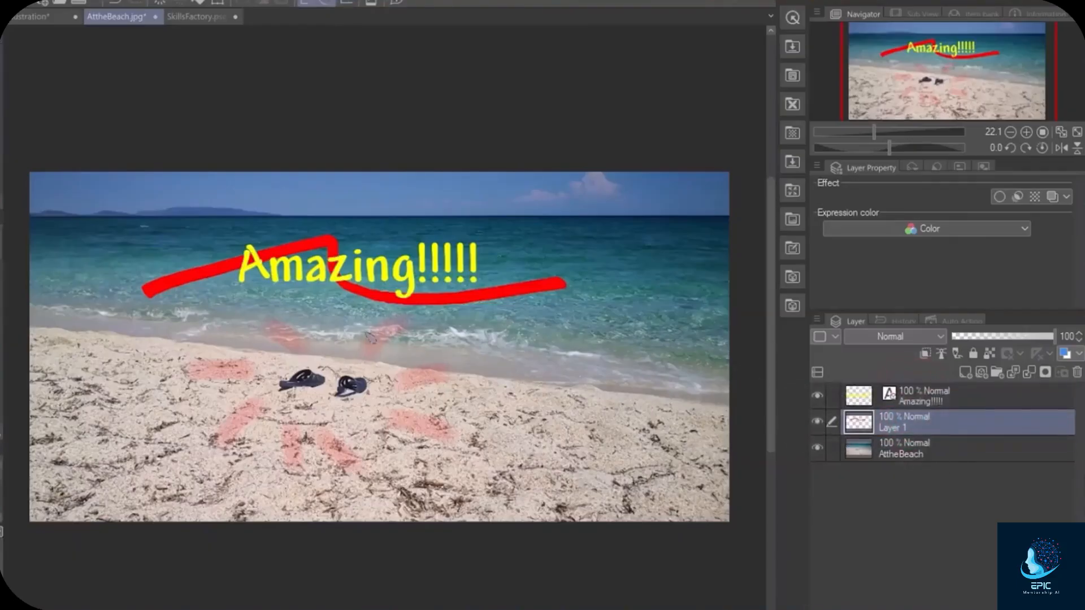
key(Delete)
- Draw a red squiggle beside the text on Layer 1, lock the layer, try painting on it, and undo these changes
mouse_move(478, 294)
mouse_down()
mouse_move(543, 297)
mouse_move(611, 368)
mouse_up()
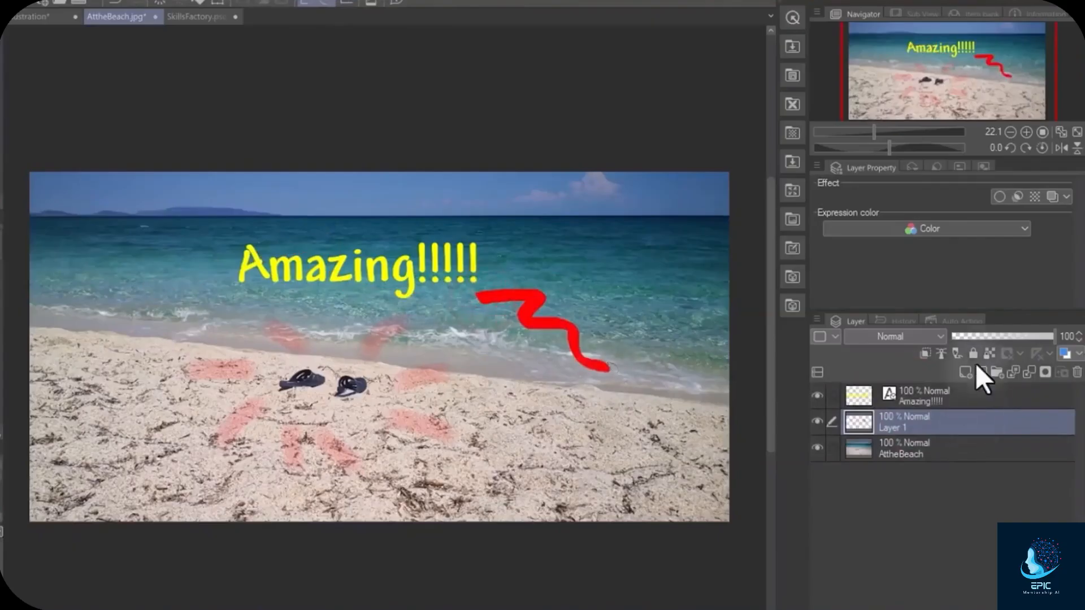
click(973, 354)
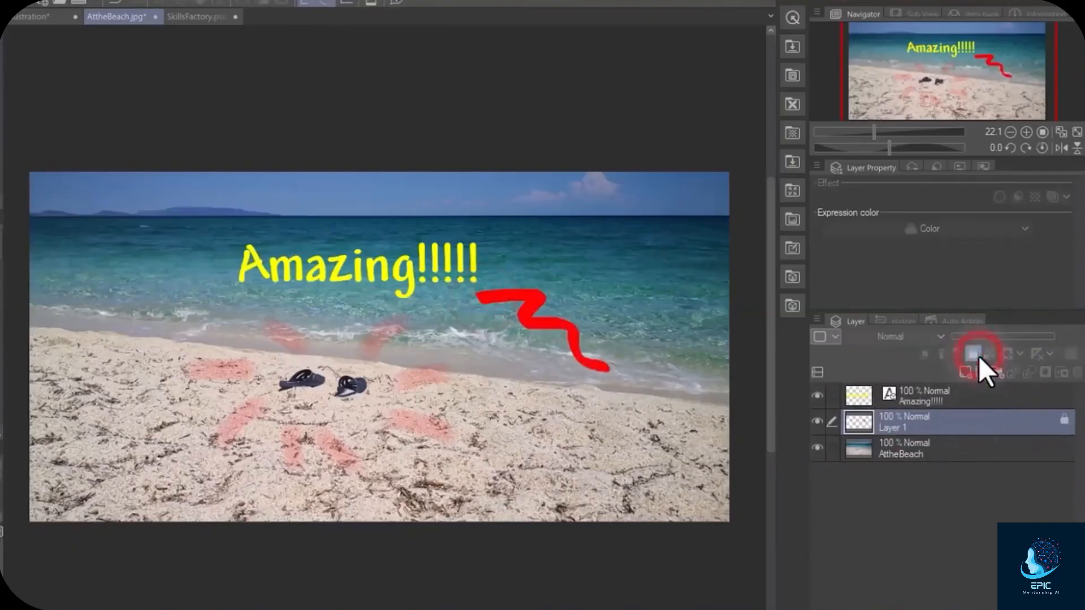
click(603, 295)
click(563, 310)
click(527, 383)
click(590, 342)
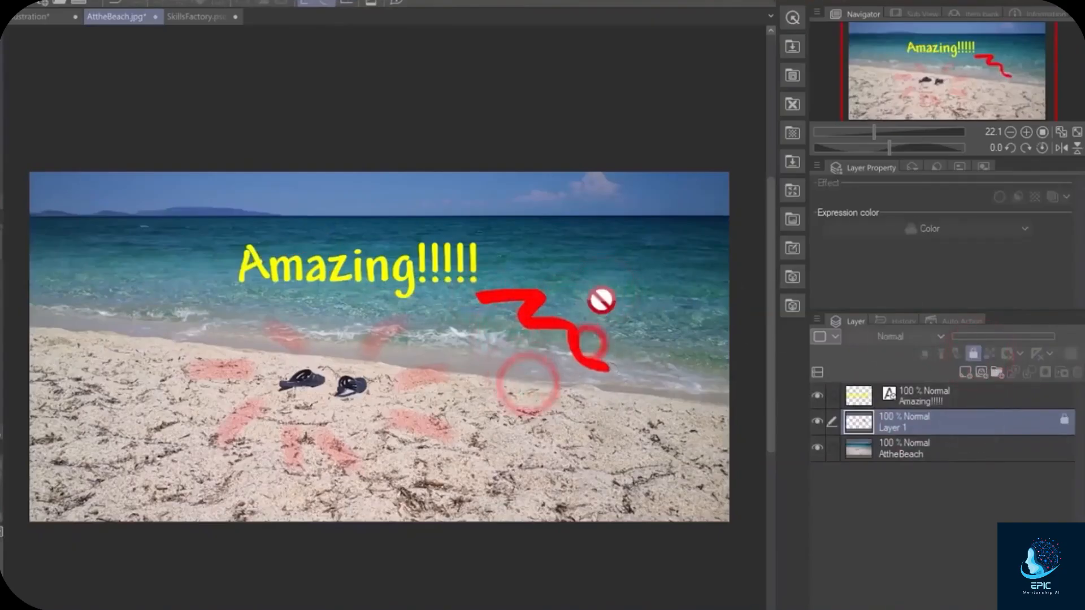
click(601, 300)
click(624, 334)
key(ctrl+z)
key(ctrl+z)
- Delete the "Amazing!!!!!" text layer from the beach image
click(931, 405)
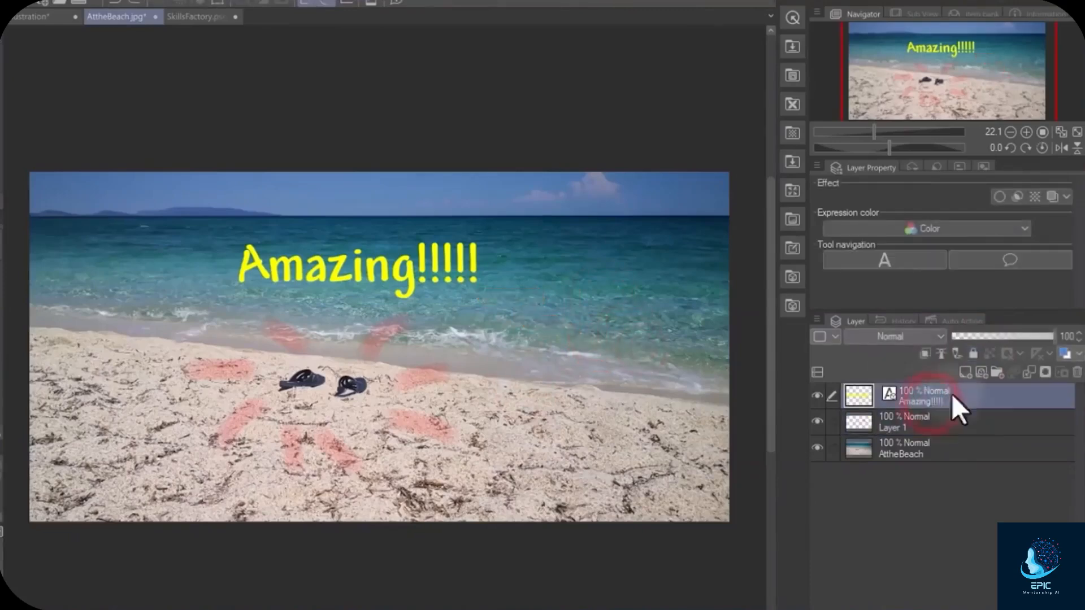
click(1076, 373)
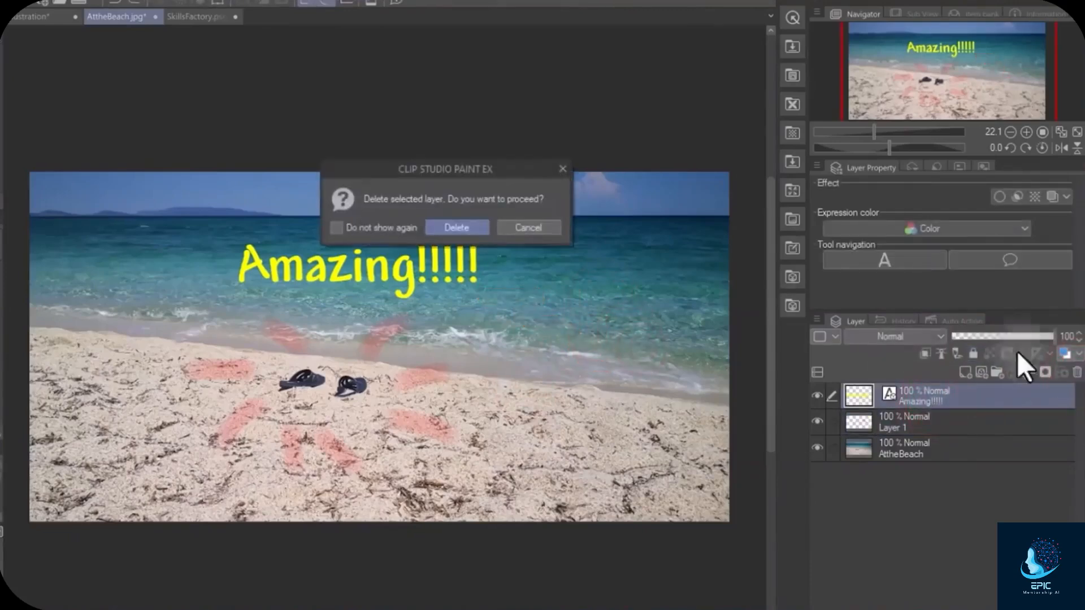
click(455, 229)
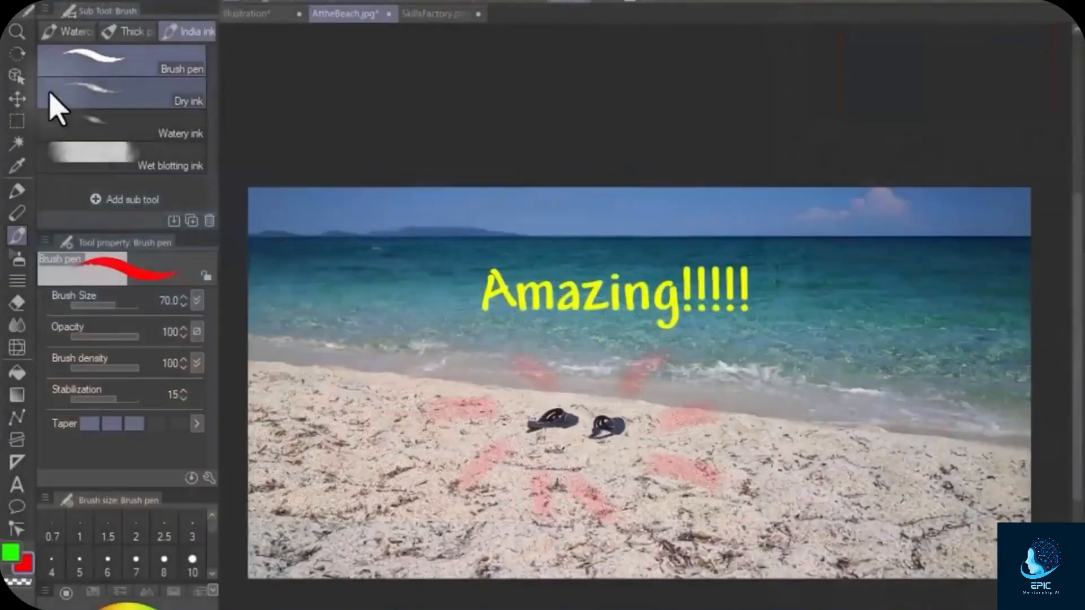
- Move the "Amazing!!!!!" text layer to the right over the sea and back toward the center with the Move layer tool
click(17, 99)
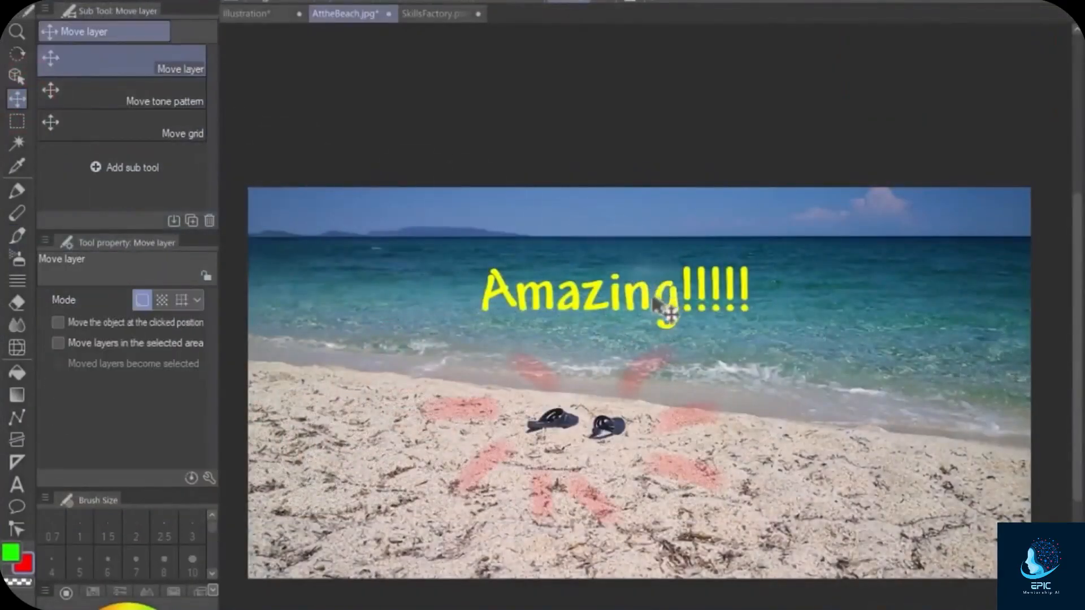
drag(647, 310, 758, 317)
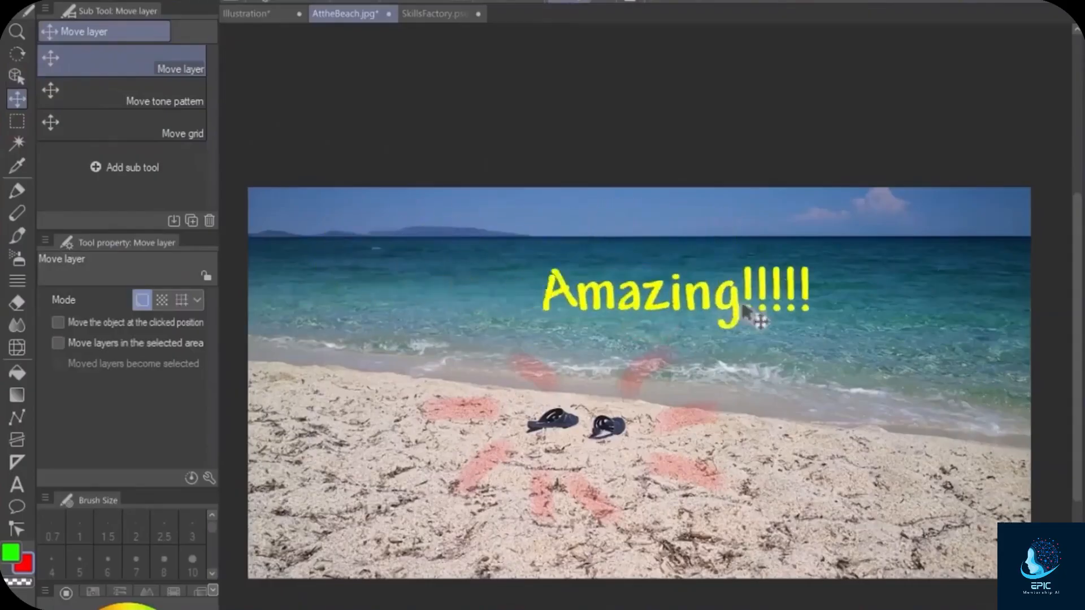
drag(758, 317, 667, 286)
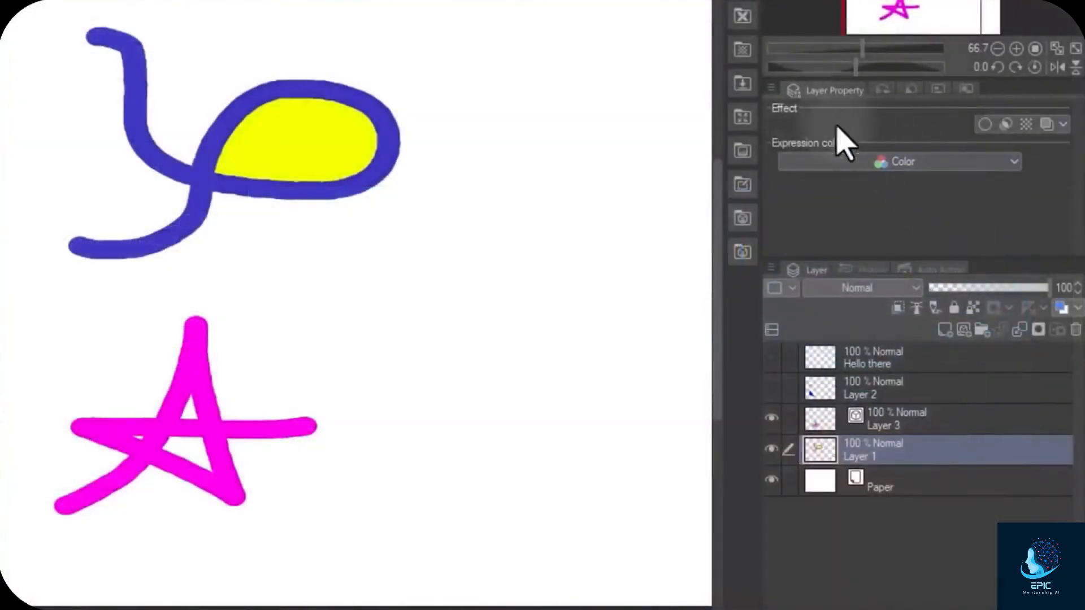
- Apply an Edge border effect to Layer 1 and change the color of its edge
click(985, 124)
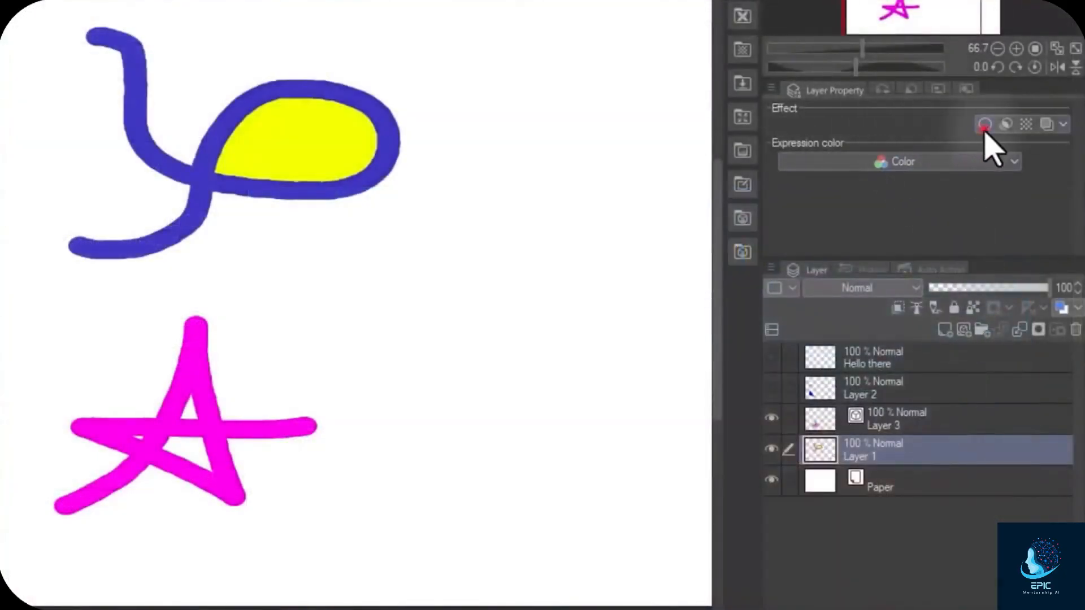
click(914, 198)
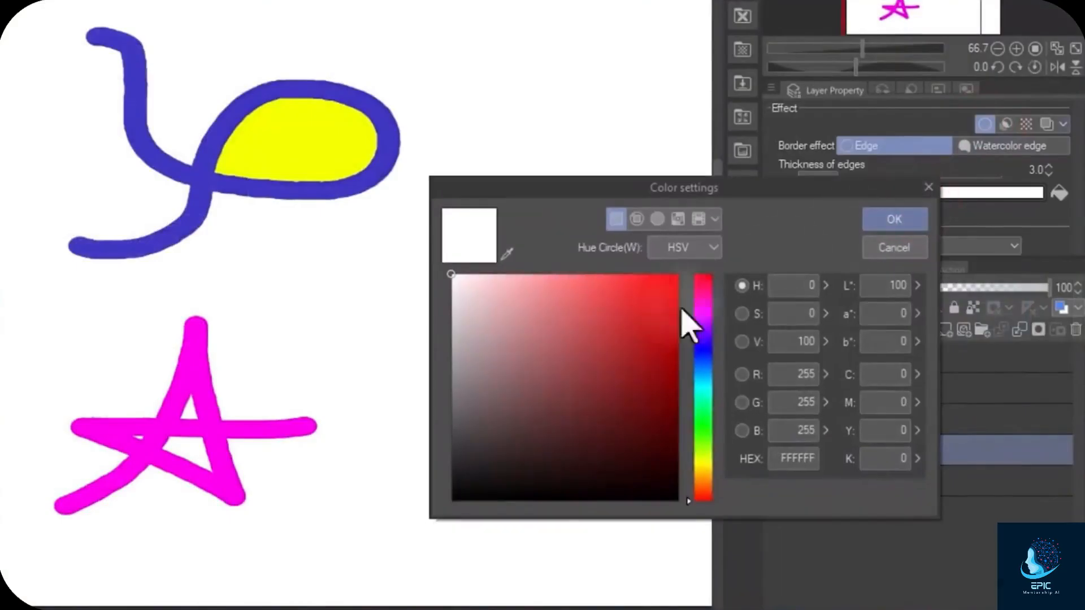
click(678, 295)
click(690, 314)
click(897, 218)
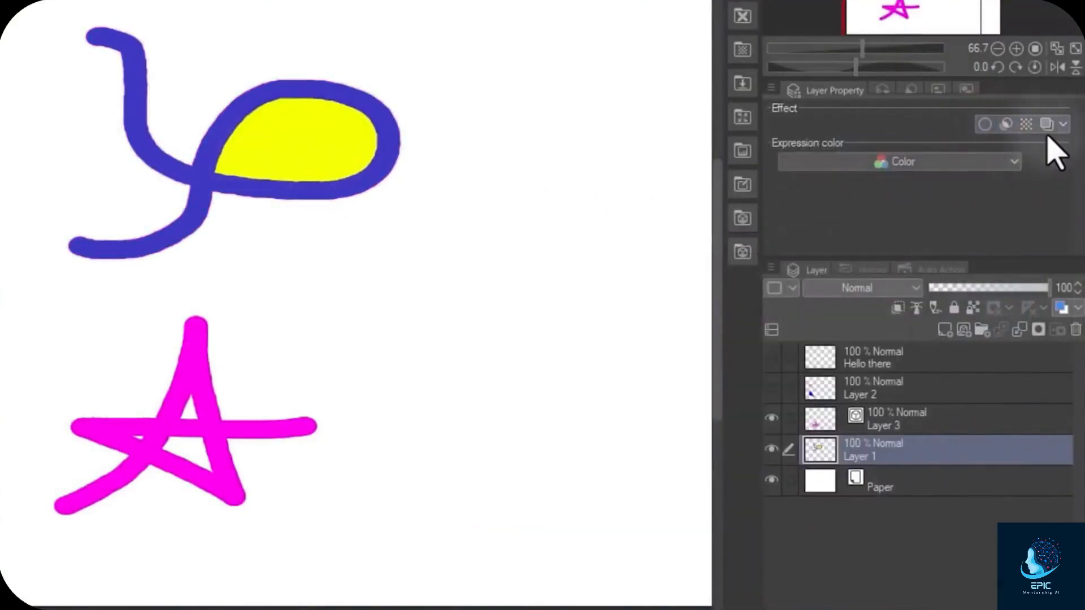
- Turn on the layer color effect for Layer 1 and change the layer color from blue to a magenta-purple hue
click(1046, 125)
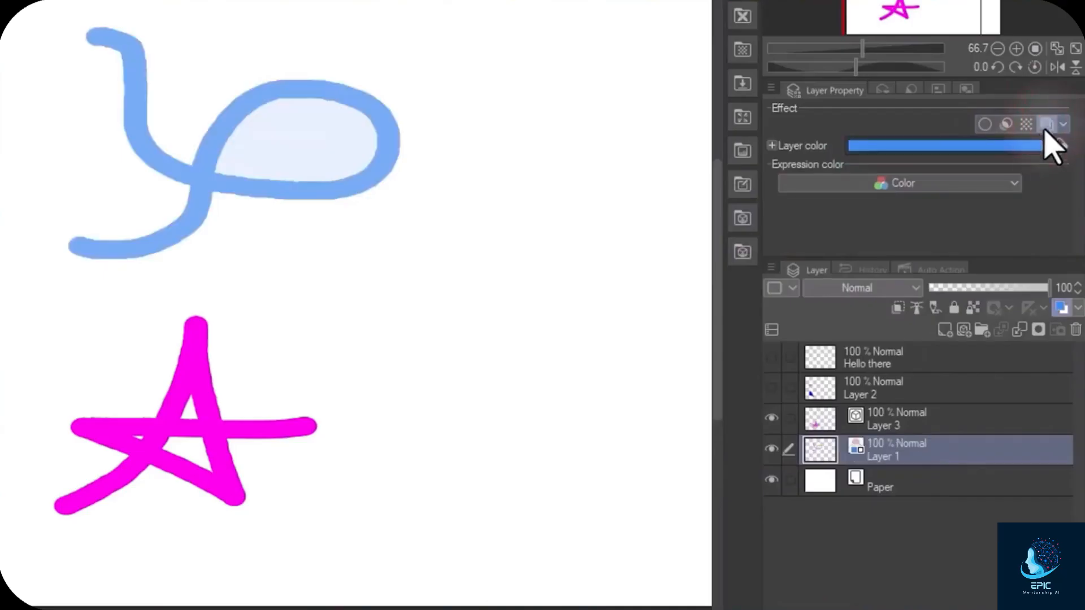
click(1026, 148)
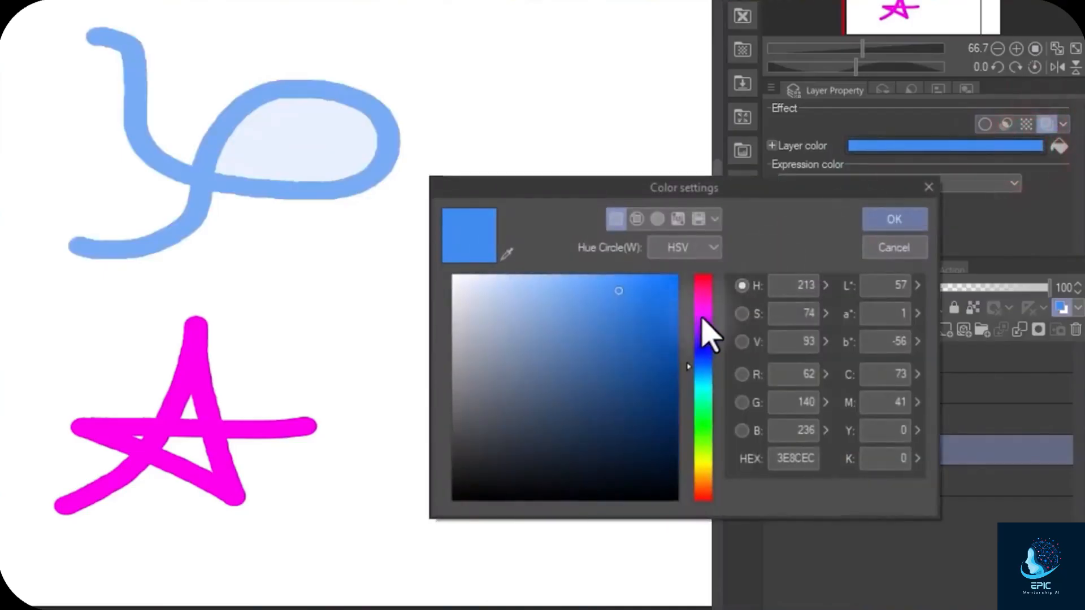
click(703, 320)
click(910, 221)
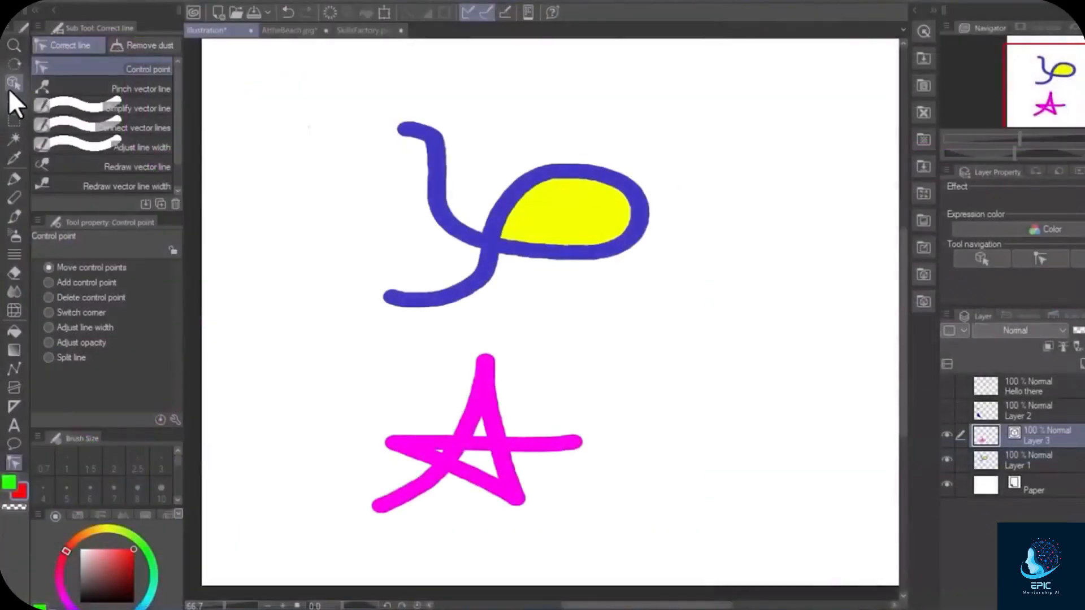
- Select the pink vector star on Layer 3 with the Object tool and give it a yellowish main color
click(9, 88)
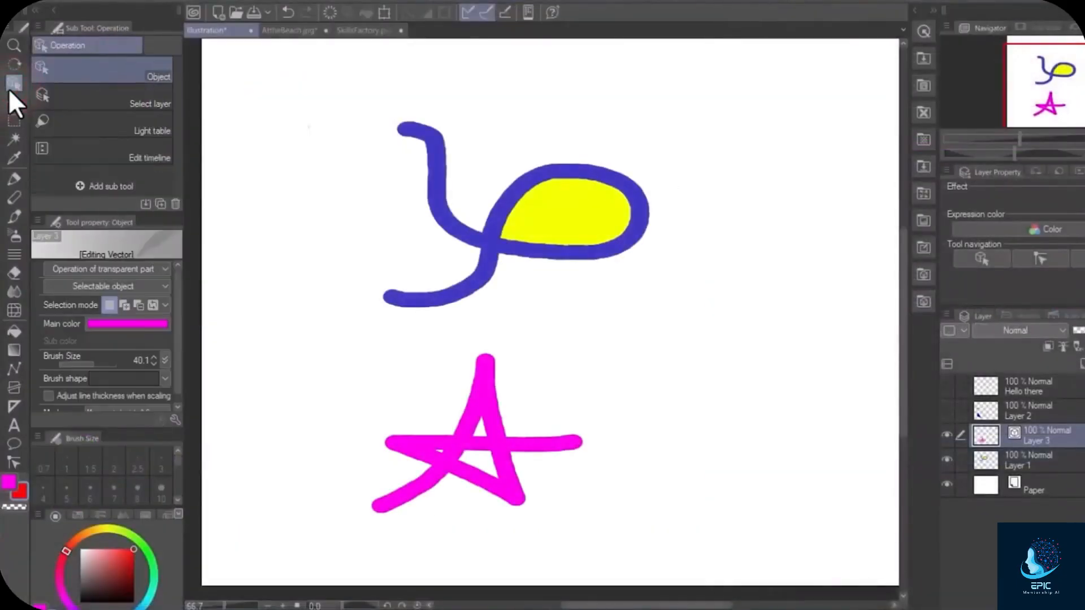
click(457, 437)
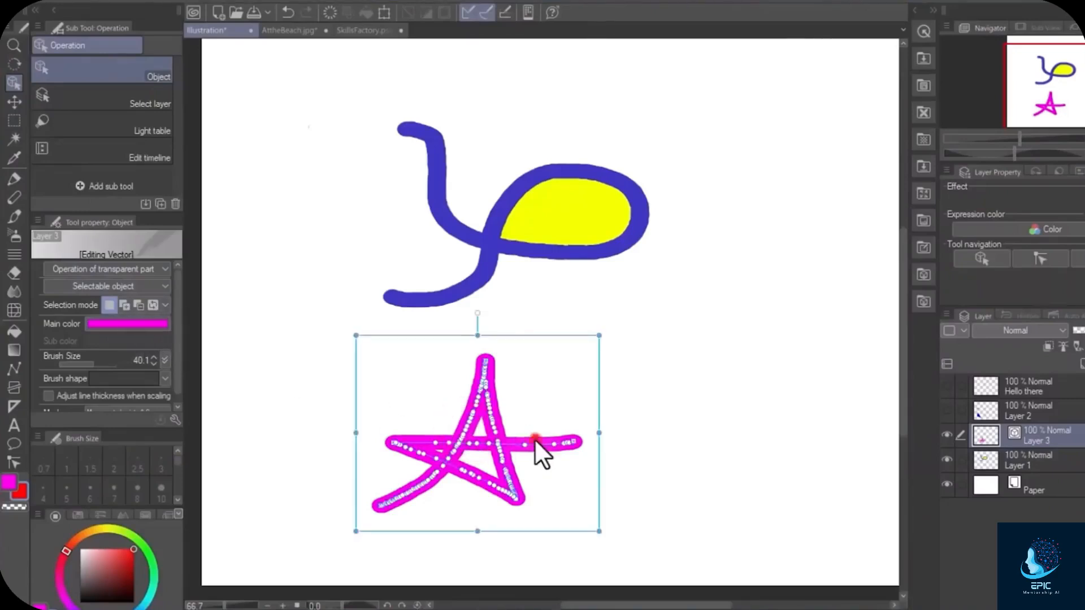
click(115, 323)
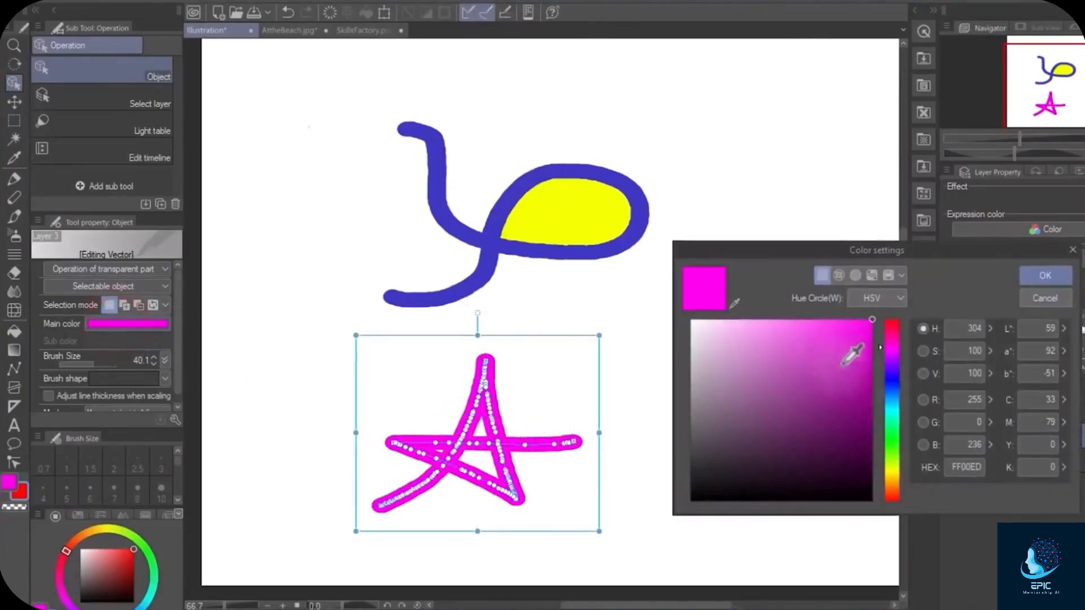
click(893, 465)
click(1032, 275)
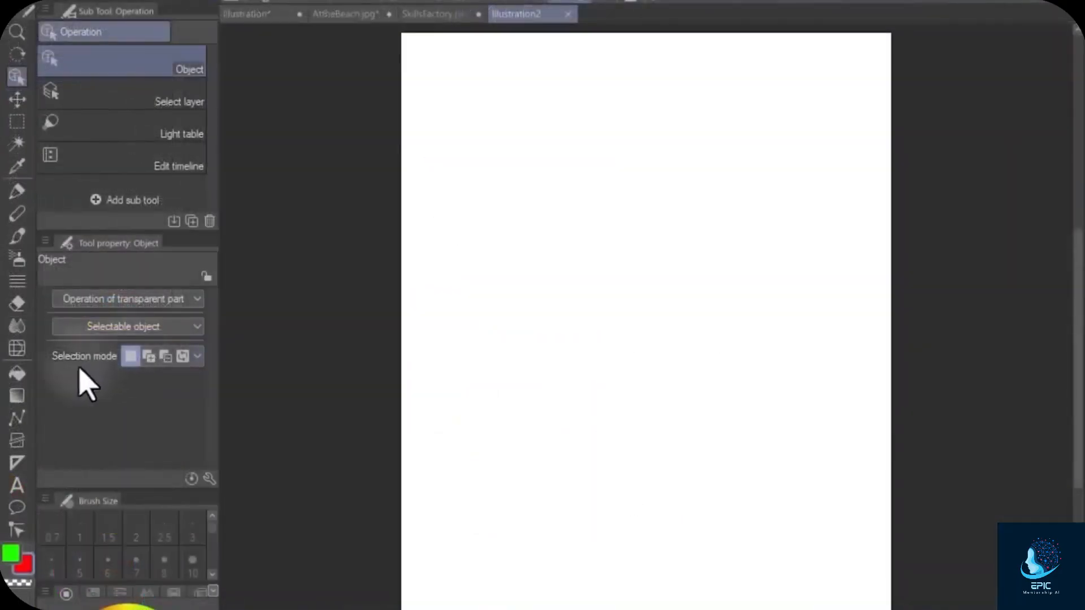
- Draw a square comic frame near the upper-left corner of the blank Illustration2 page with the Rectangle frame tool
click(17, 440)
click(82, 31)
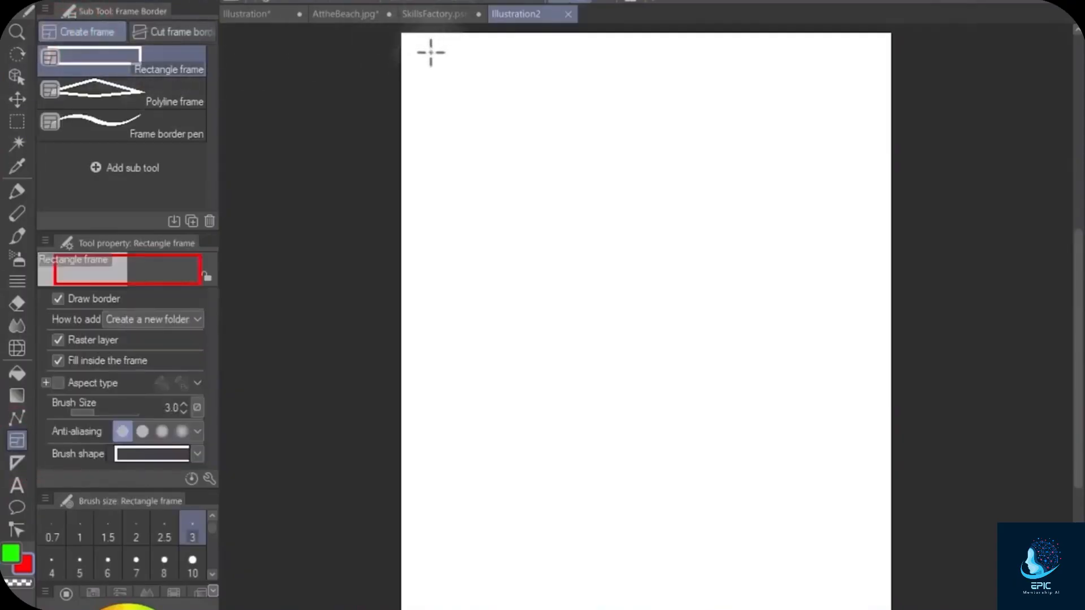
scroll(430, 52, up, 2)
mouse_move(414, 51)
mouse_down()
mouse_move(507, 126)
mouse_move(697, 318)
mouse_move(699, 334)
mouse_up()
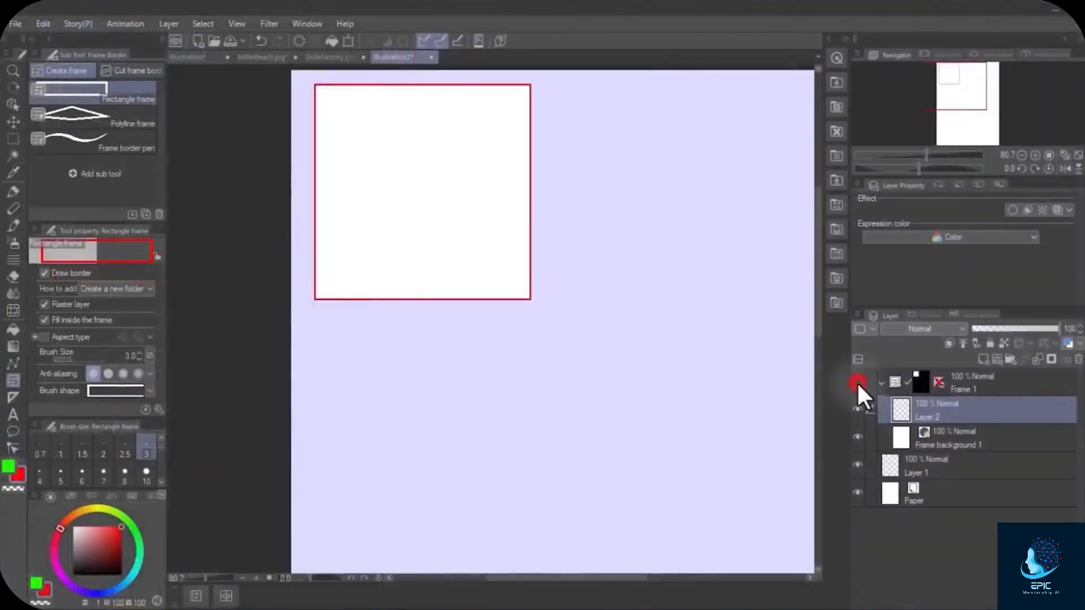
click(1084, 442)
click(1084, 442)
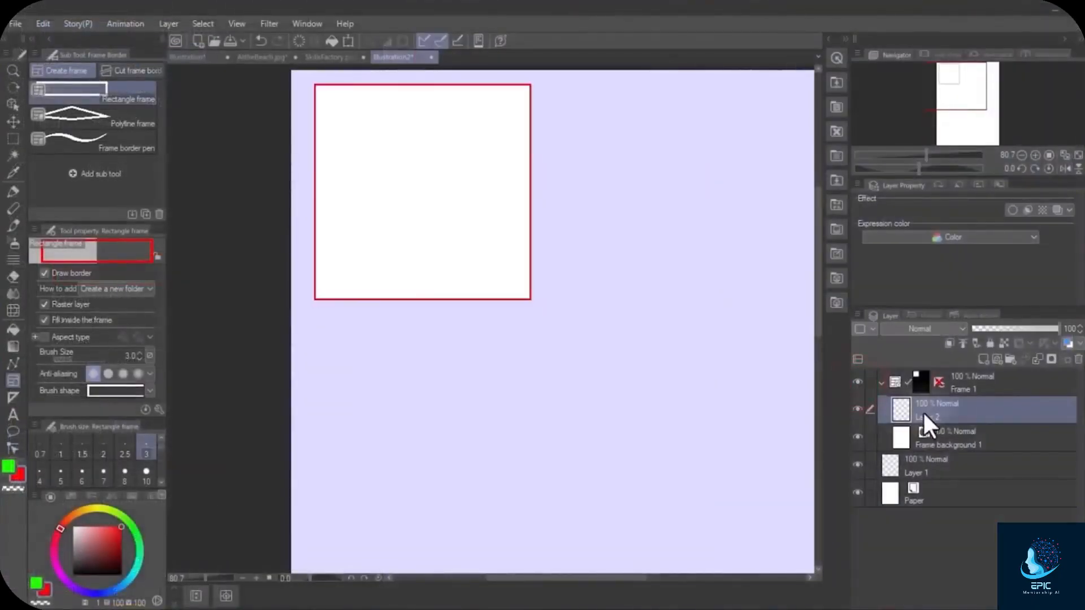
- Draw three red Felt pen strokes on Layer 2 inside the frame, two of them running up to the frame border
key(p)
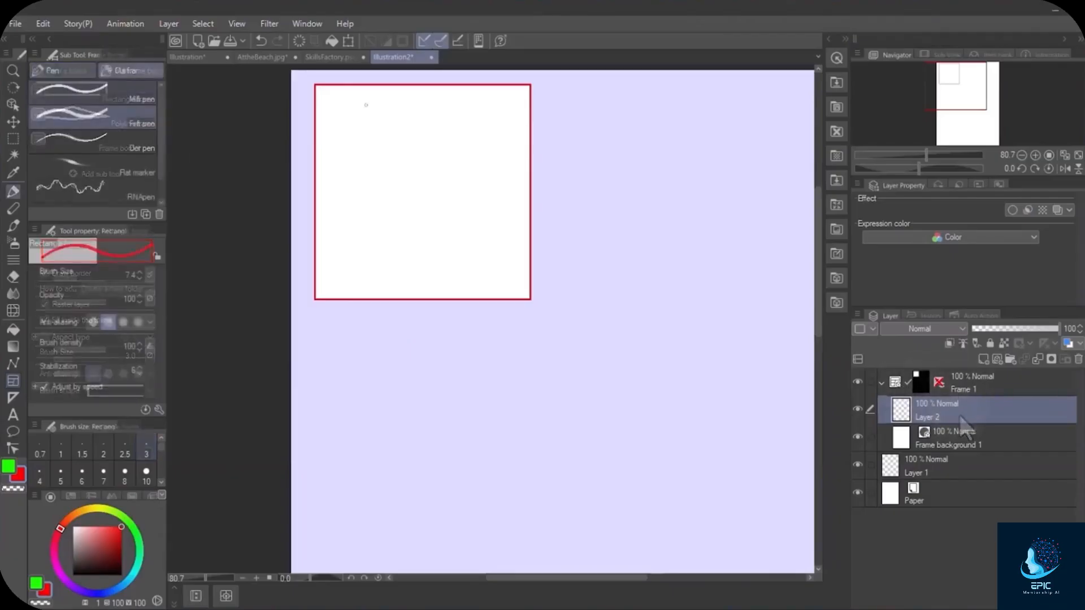
mouse_move(347, 121)
mouse_down()
mouse_move(396, 134)
mouse_move(441, 166)
mouse_up()
mouse_move(443, 219)
mouse_down()
mouse_move(427, 244)
mouse_move(523, 299)
mouse_up()
drag(477, 85, 521, 127)
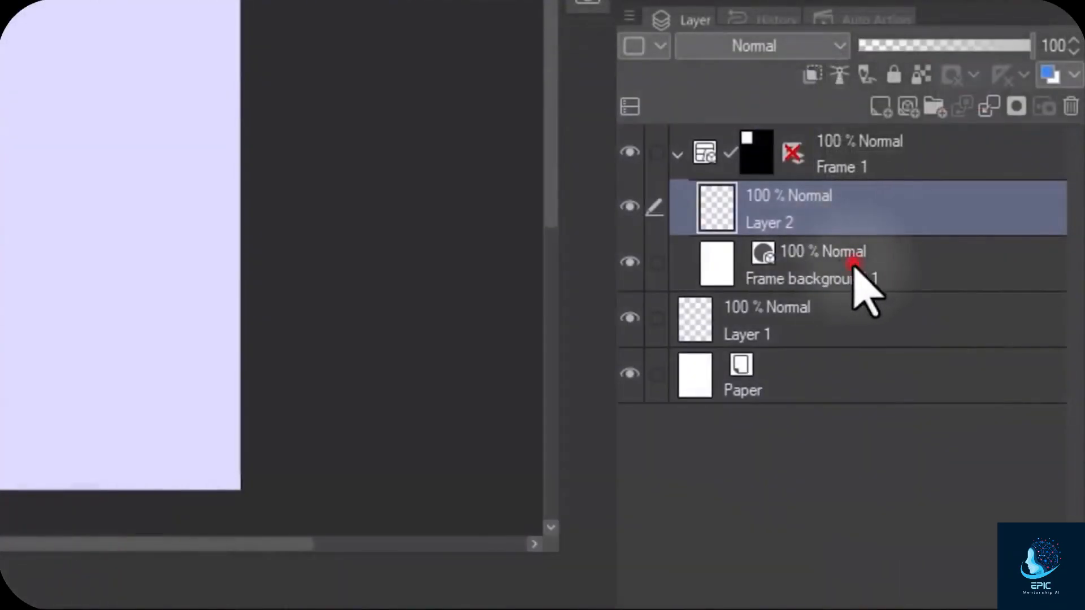
click(853, 264)
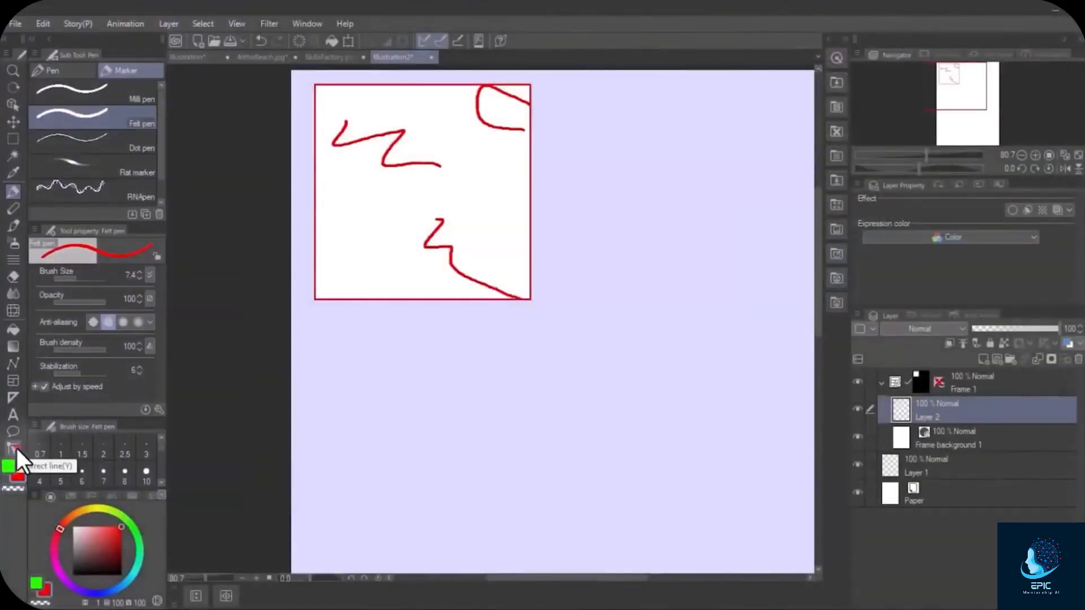
- Reshape the frame border by pulling its lower-left corner down and its lower-right corner up with the Control point tool
click(14, 448)
click(335, 304)
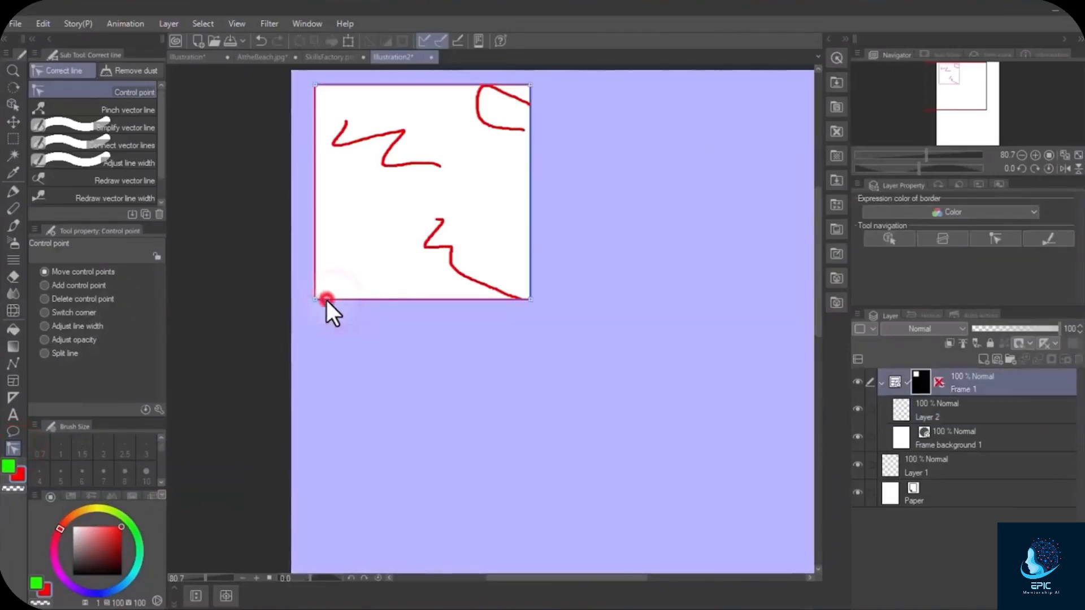
drag(315, 300, 310, 327)
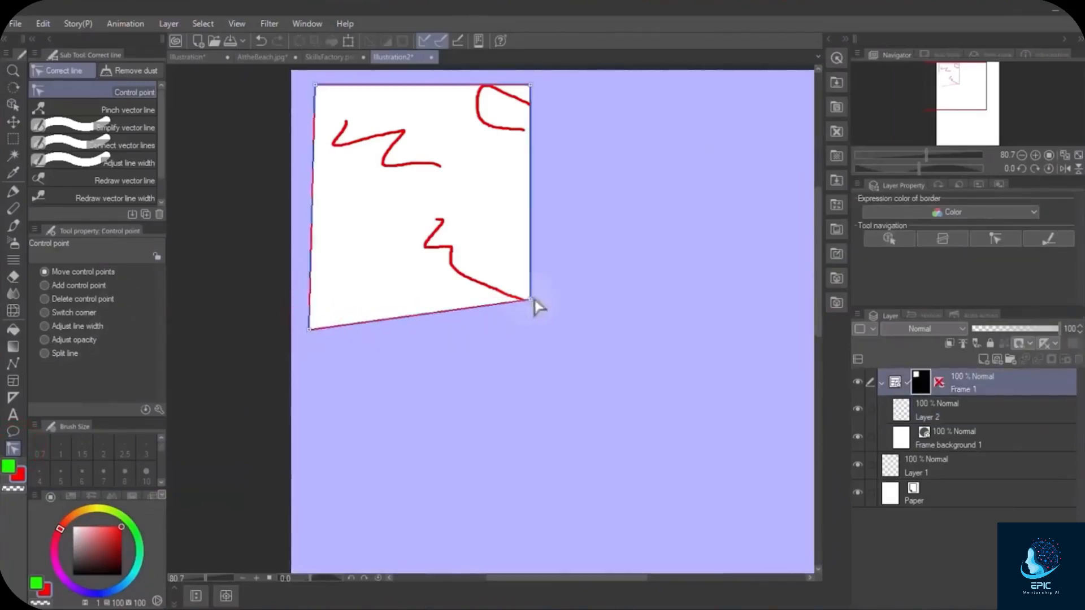
drag(529, 298, 531, 212)
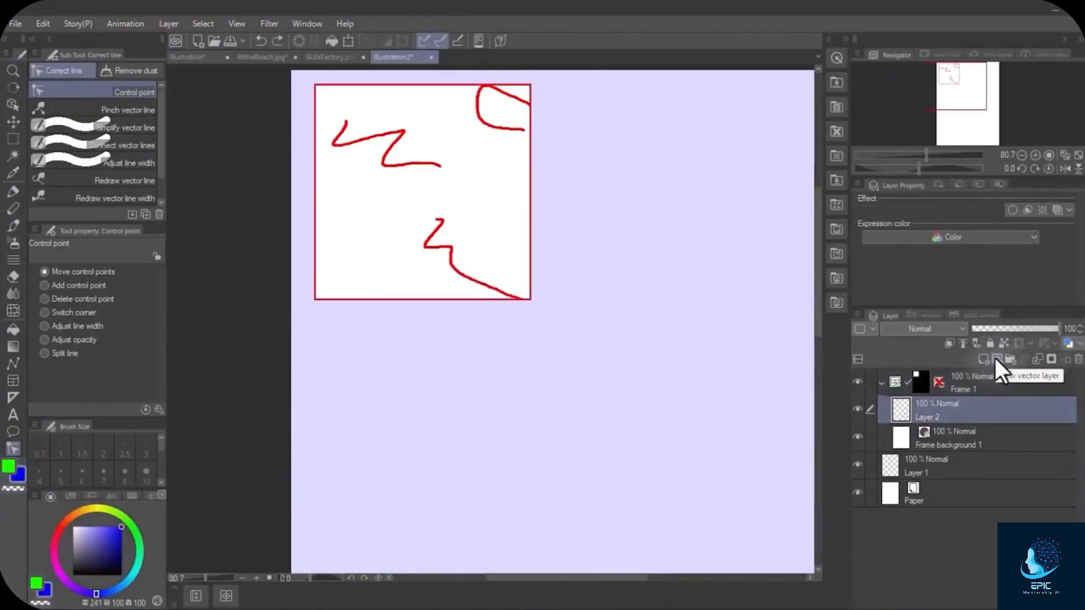
- Draw a blue Felt pen zigzag on a new vector layer inside the frame folder and reshape it with the Correct line tool
click(995, 358)
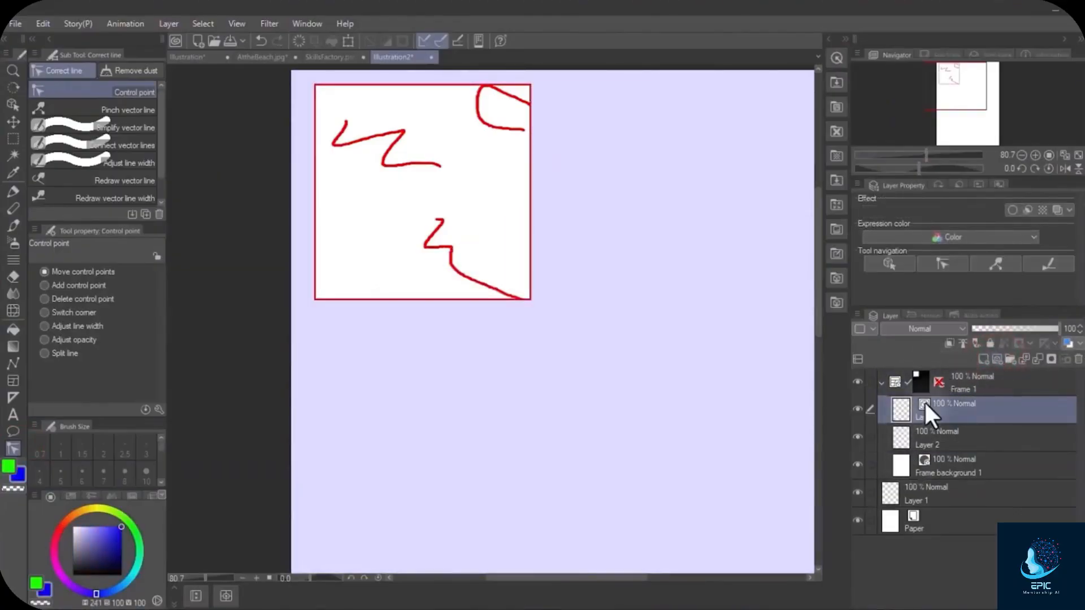
click(13, 191)
mouse_move(413, 190)
mouse_down()
mouse_move(397, 232)
mouse_move(438, 273)
mouse_up()
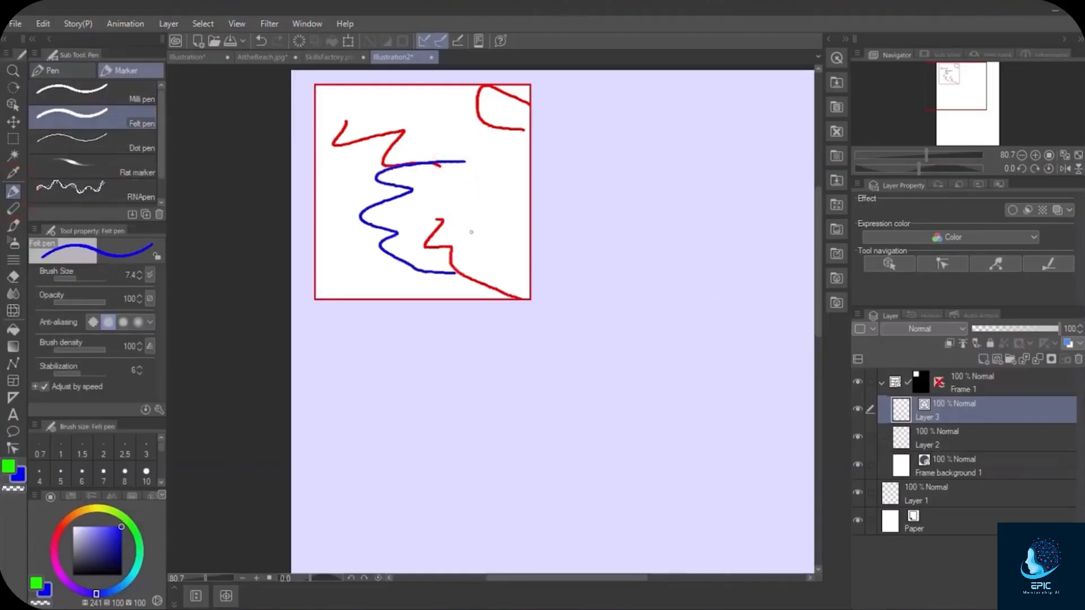
scroll(421, 187, up, 3)
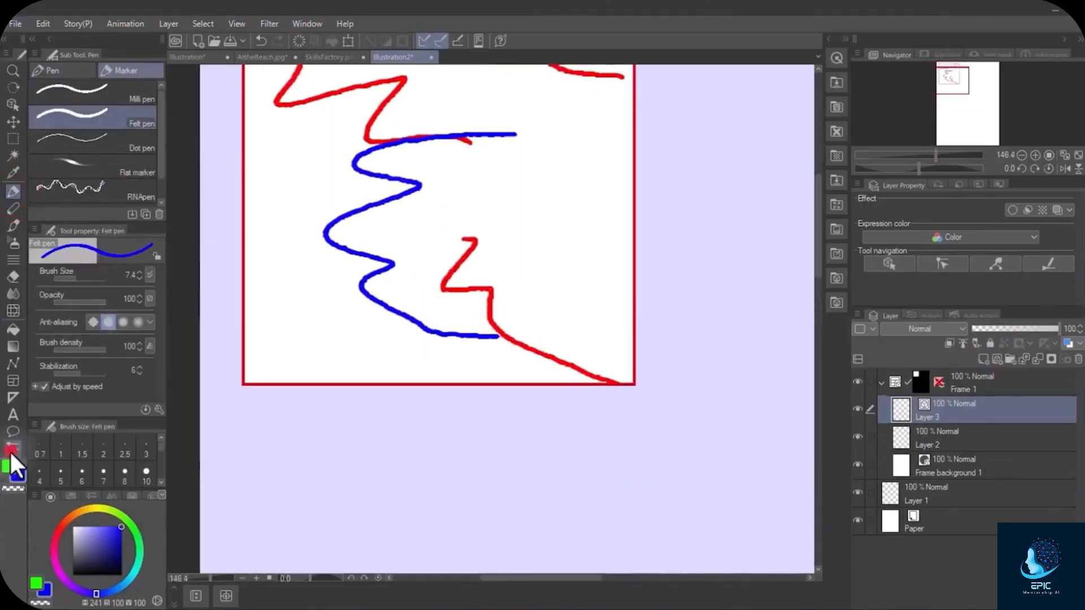
click(11, 450)
- Split the frame diagonally into two with Divide frame folder and select each of the two frame folders in turn
click(15, 382)
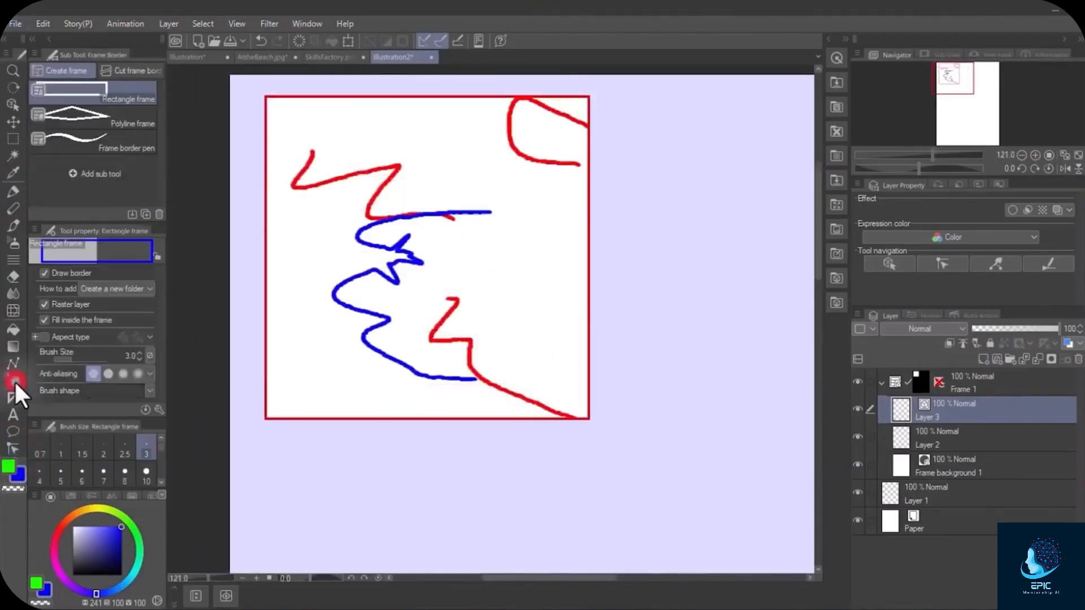
click(137, 70)
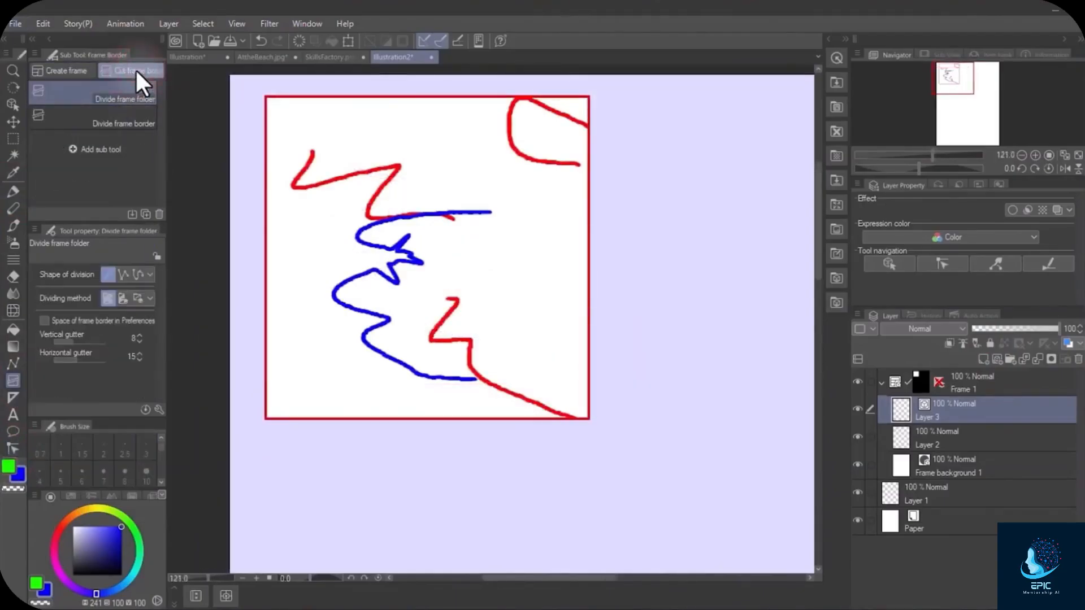
drag(509, 220, 317, 317)
click(977, 379)
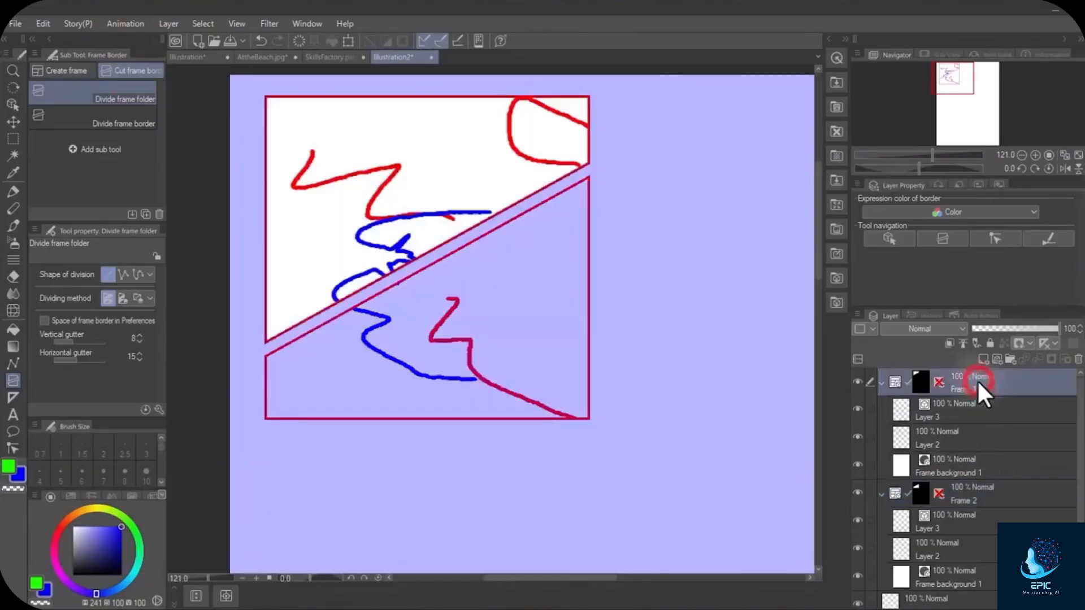
click(964, 491)
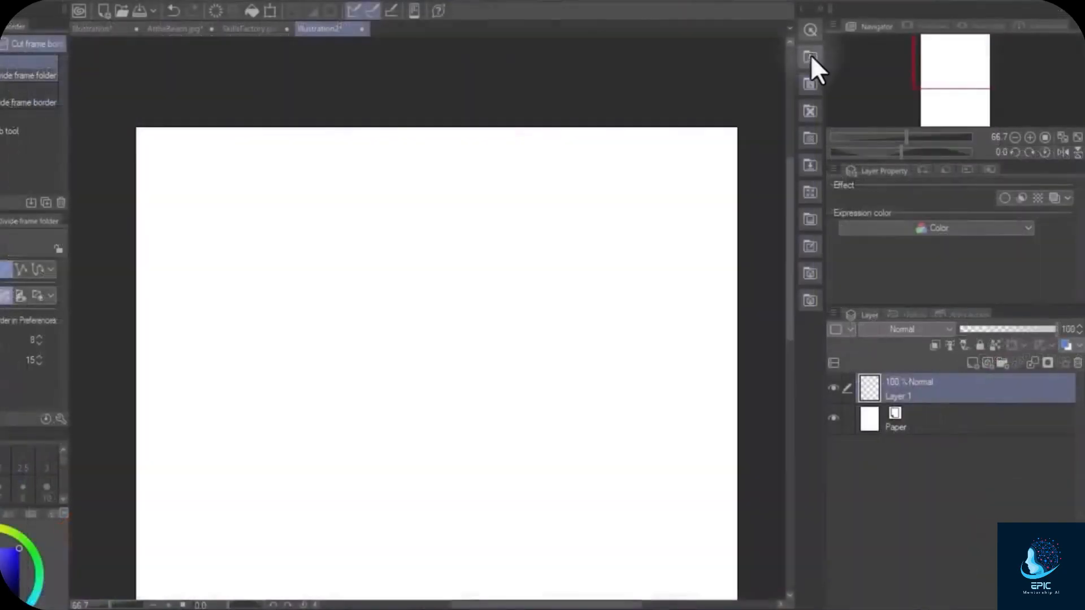
- Place the 4段6コマ3 framing template from the Manga material collection on the blank page
click(836, 84)
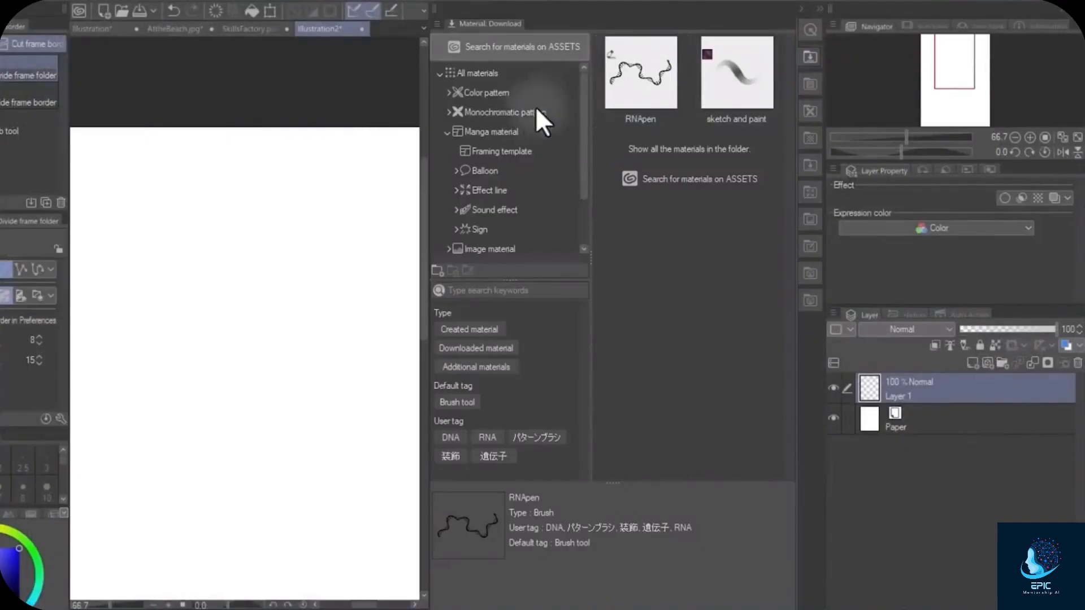
click(500, 131)
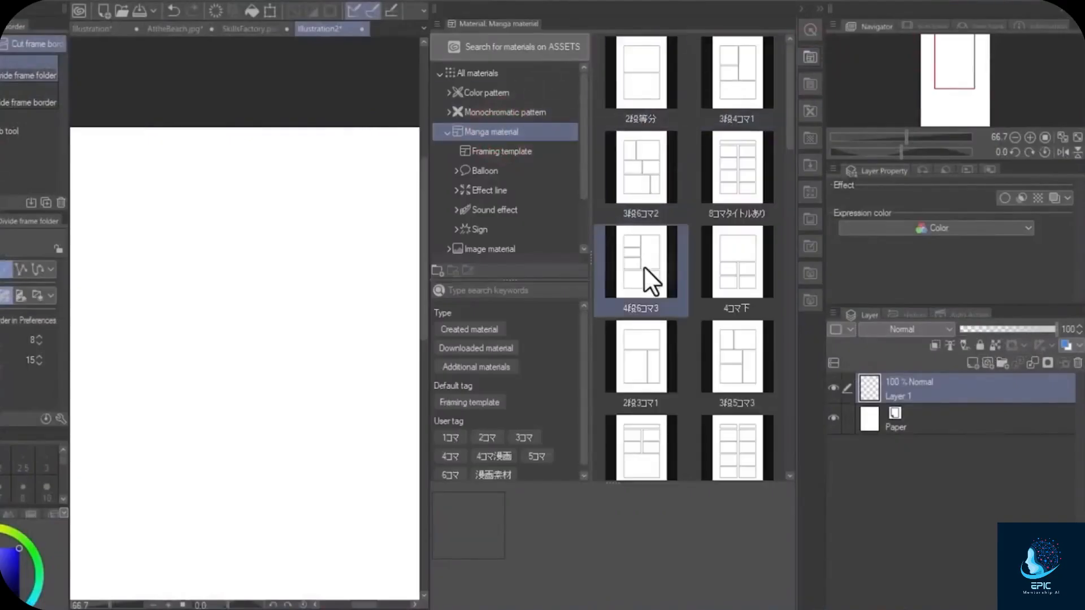
drag(643, 266, 208, 283)
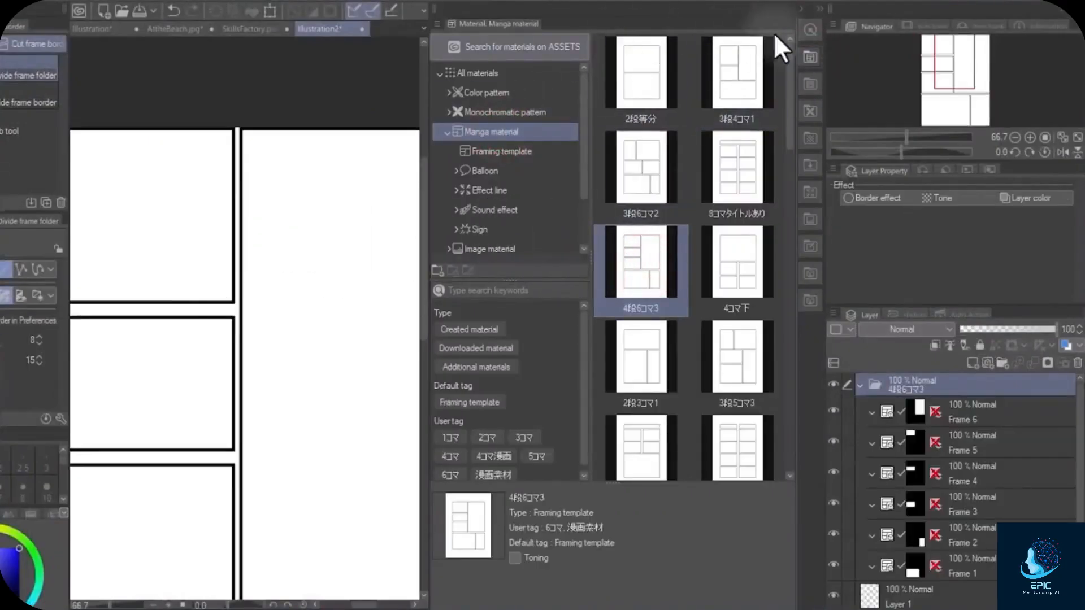
click(812, 53)
- Draw a rounded speech balloon in the upper-left frame and shape a tail on its lower edge with the Control point tool
scroll(419, 181, down, 2)
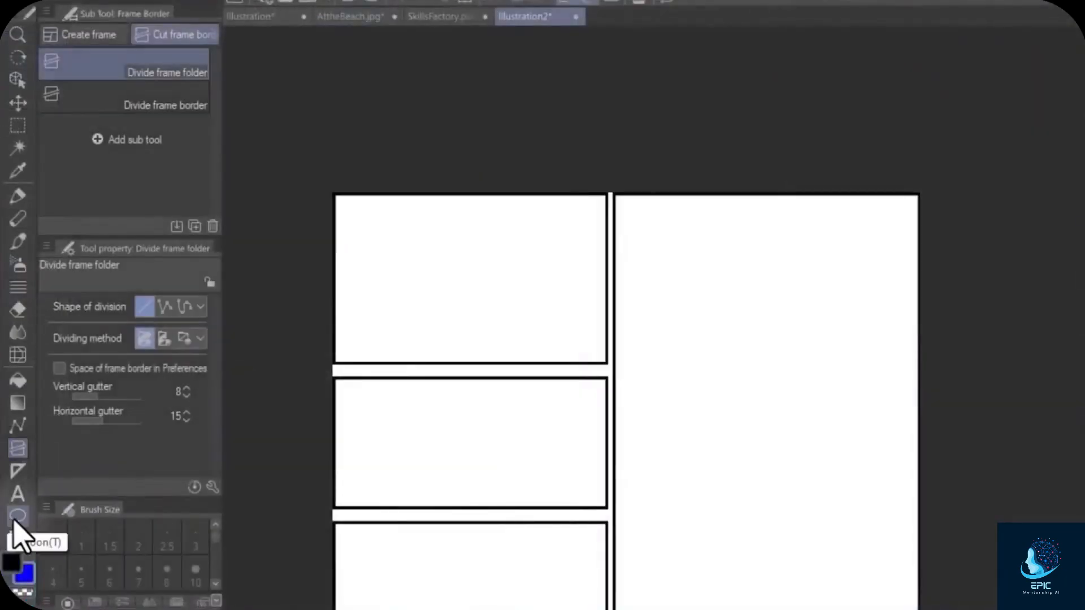
click(16, 517)
drag(411, 311, 529, 235)
scroll(457, 265, up, 4)
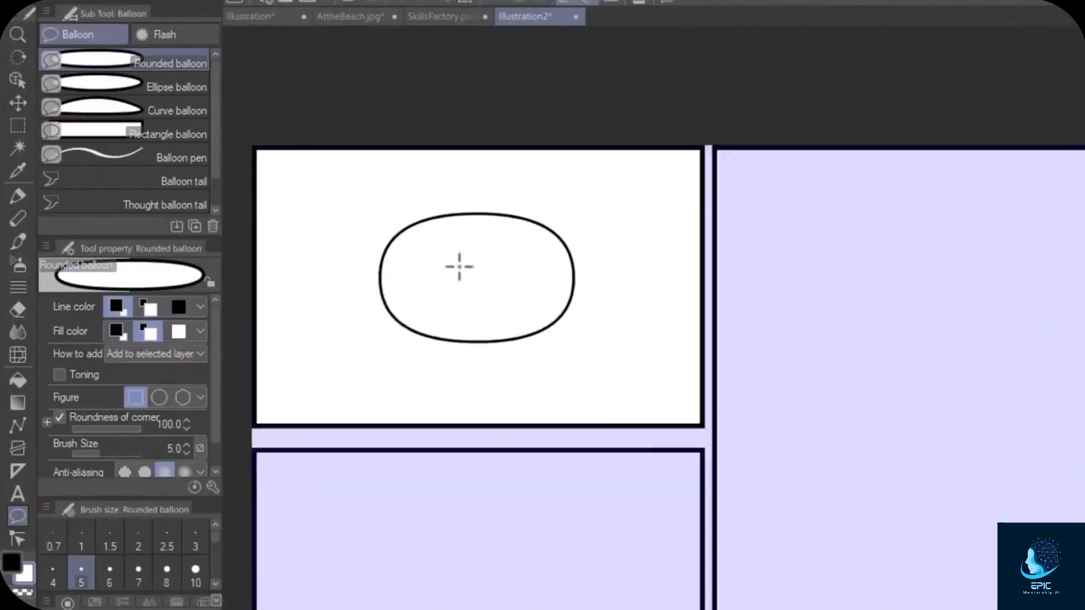
click(17, 540)
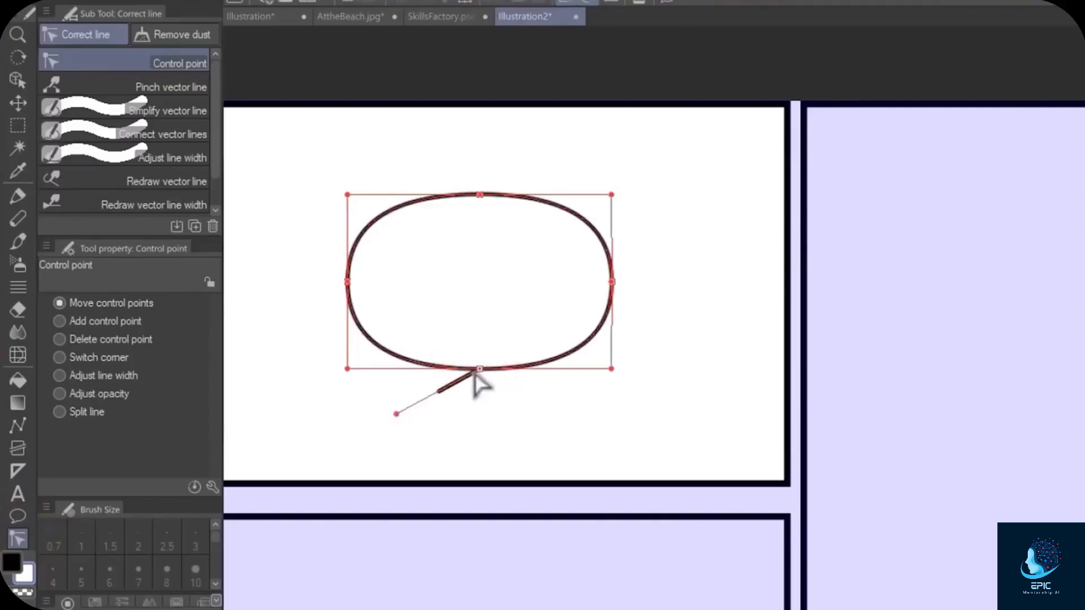
drag(479, 369, 455, 366)
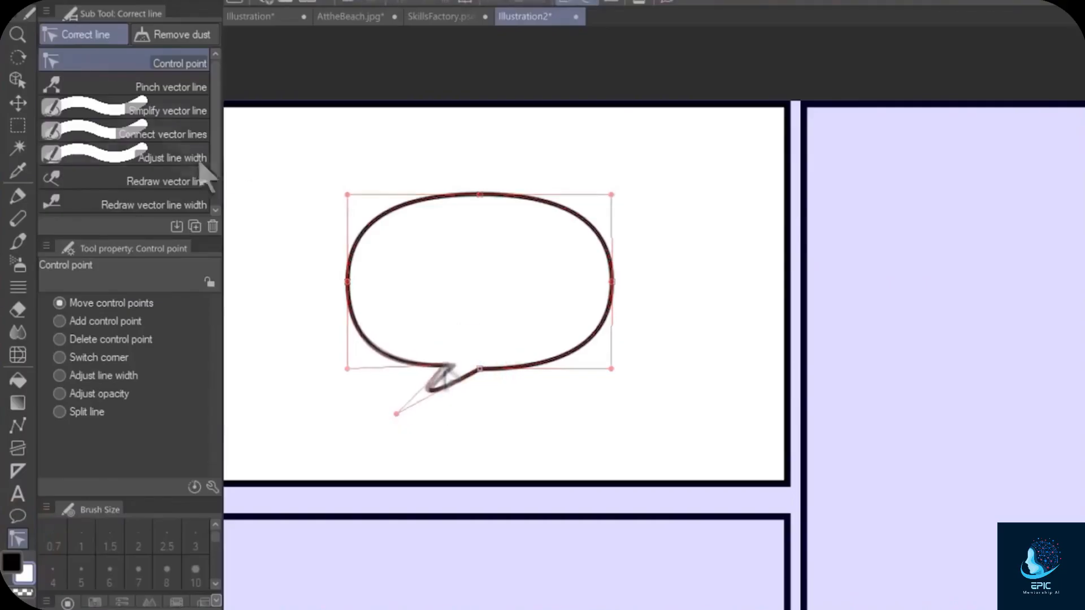
- Move the speech balloon to the right within the upper-left frame with the Object tool
click(17, 80)
drag(479, 307, 601, 258)
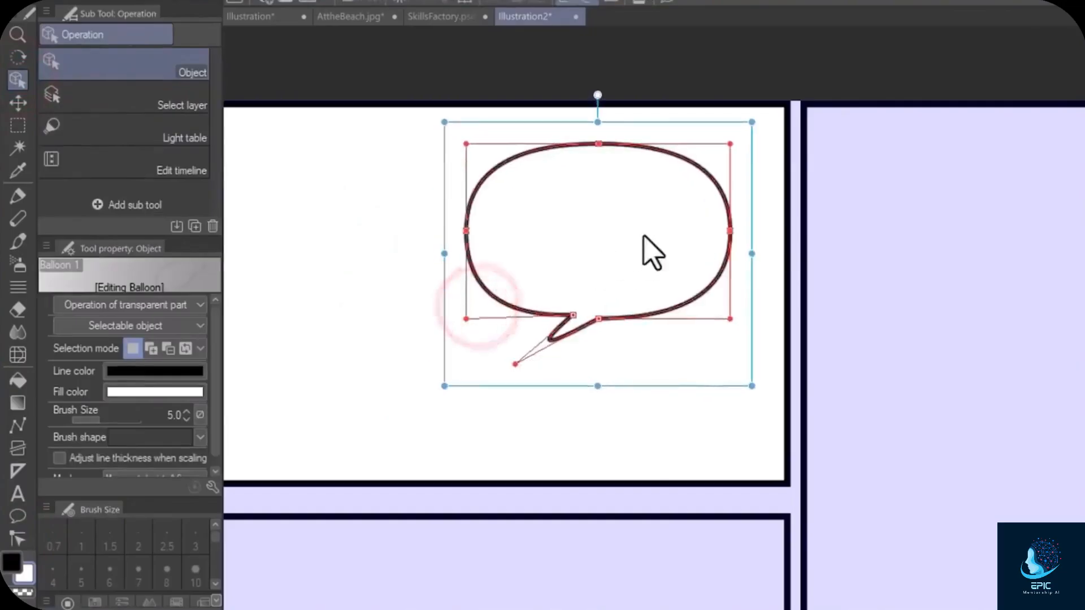
drag(646, 231, 594, 268)
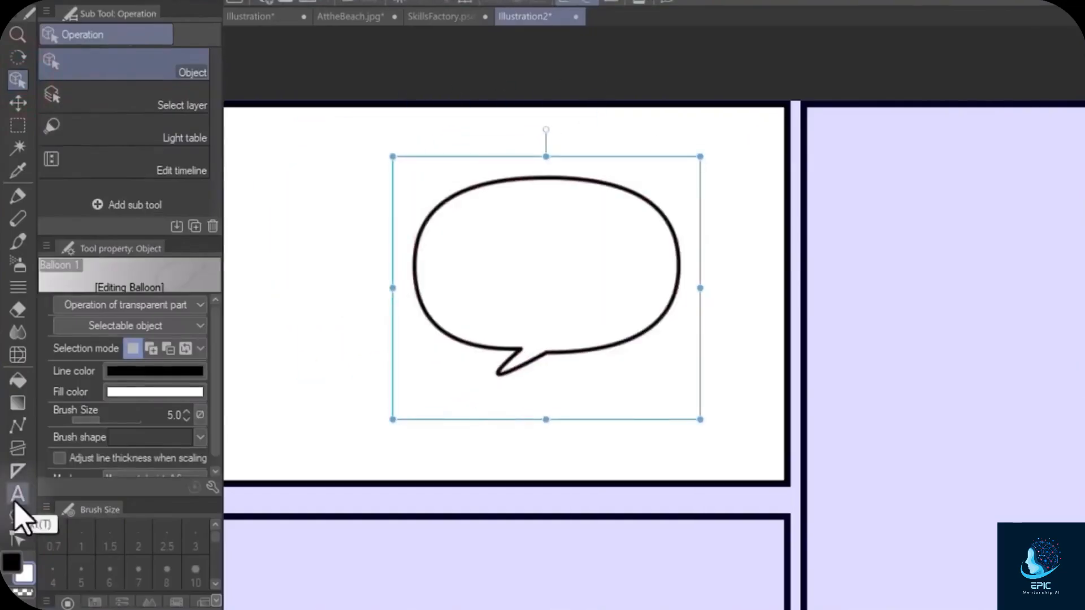
- Add the text "Hello there!" inside the speech balloon with the Text tool
click(17, 498)
click(458, 244)
text(Hello)
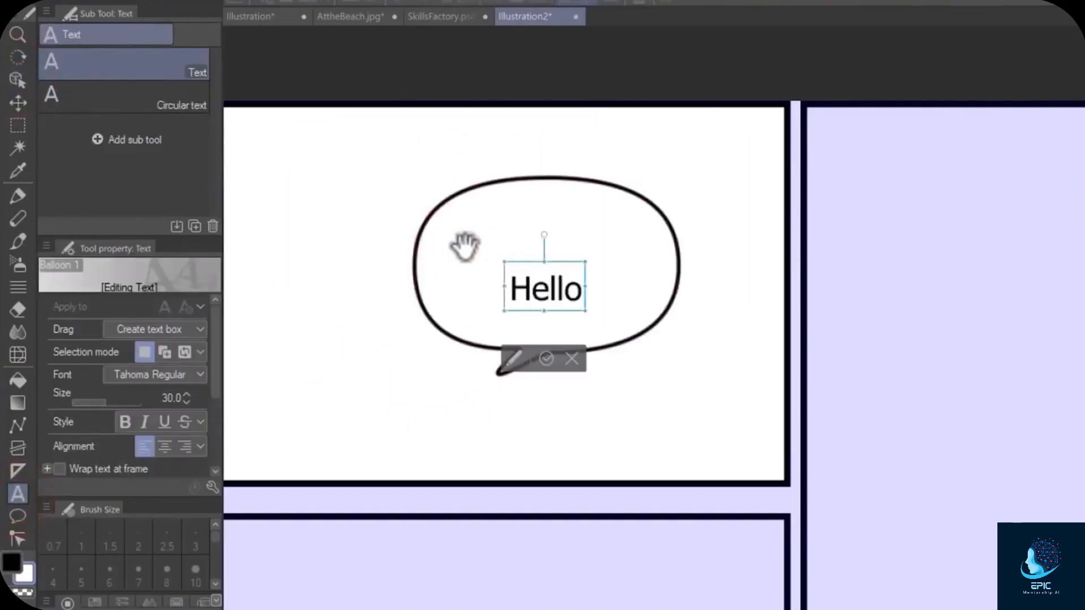
text( there!)
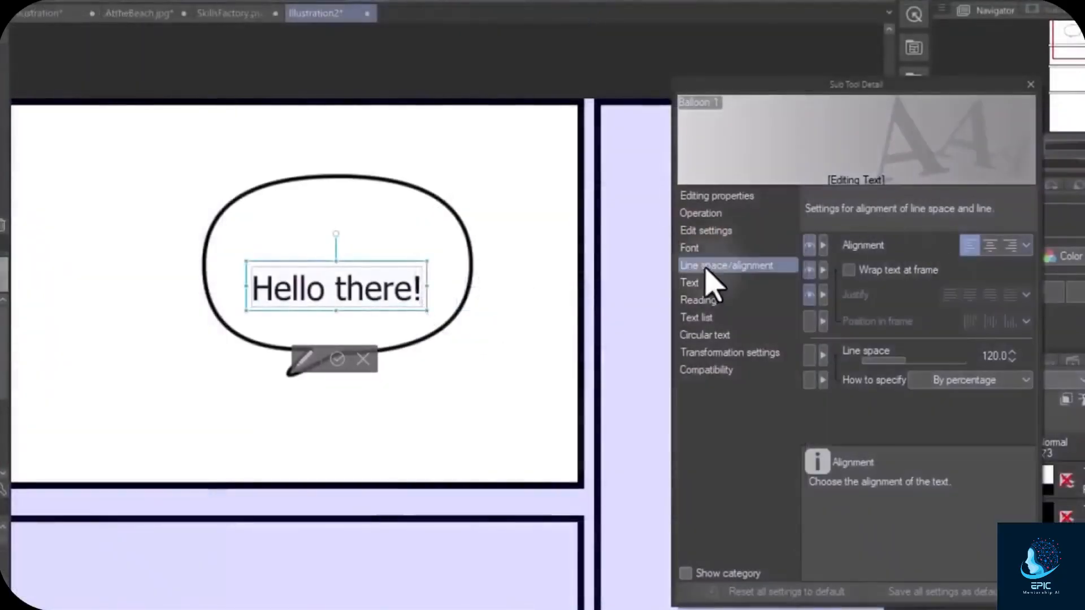
- Change the font of the balloon text to CLIP STUDIO COMIC in the detailed text settings
click(928, 249)
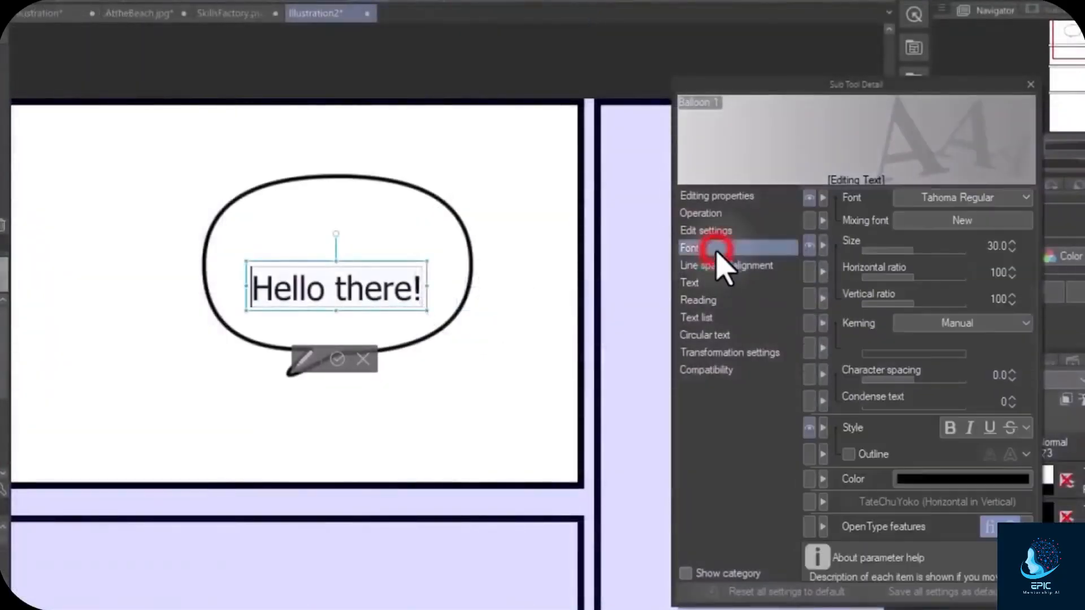
click(926, 198)
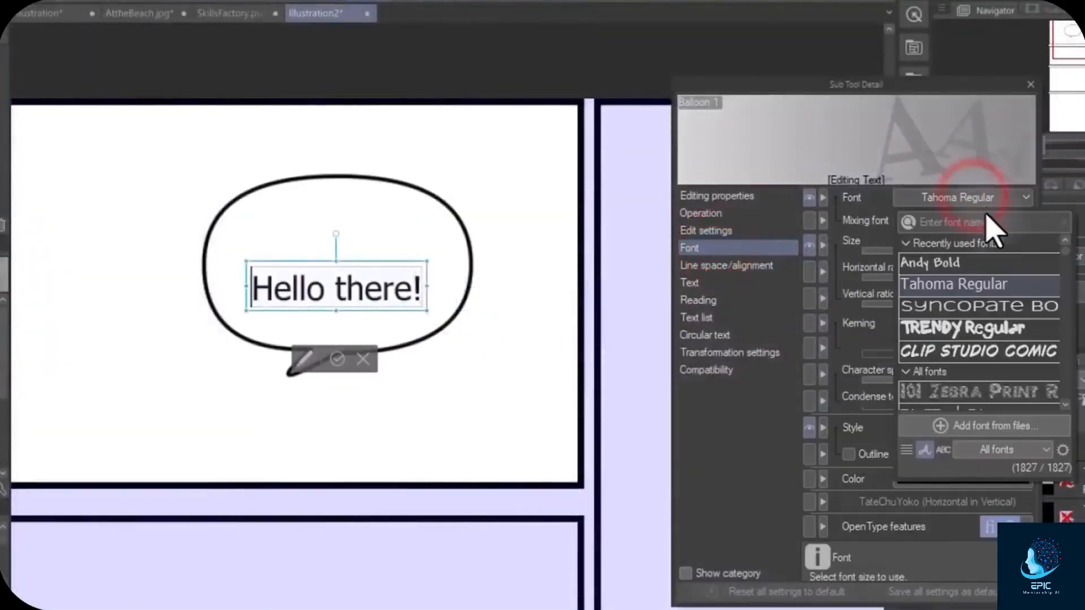
click(1006, 349)
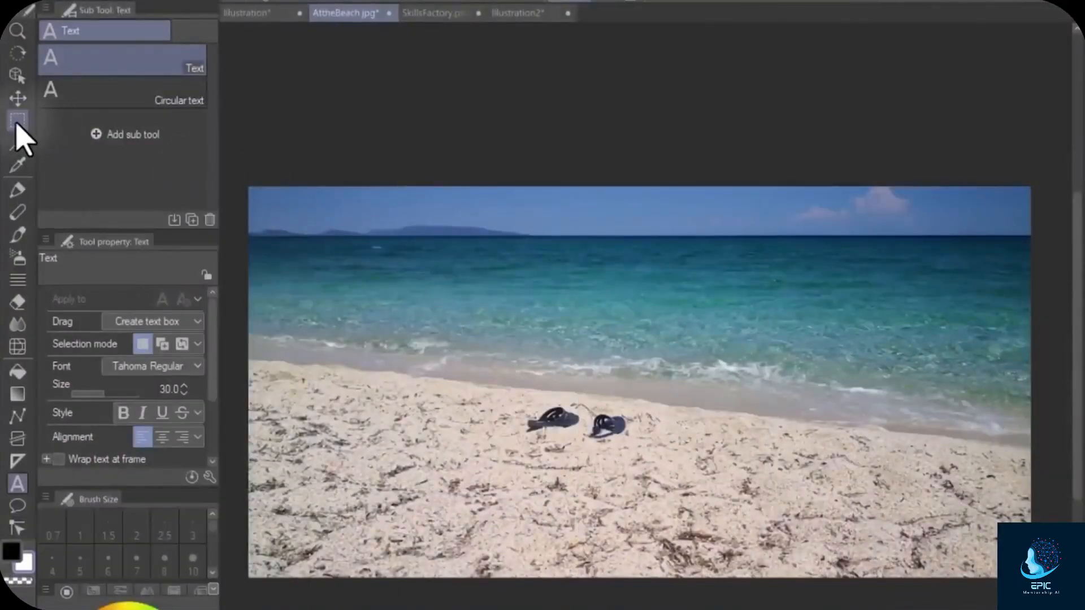
- Select a rectangle around the flip-flops in the AttheBeach photo and try the Twirl distortion filter with a stronger twist
click(18, 121)
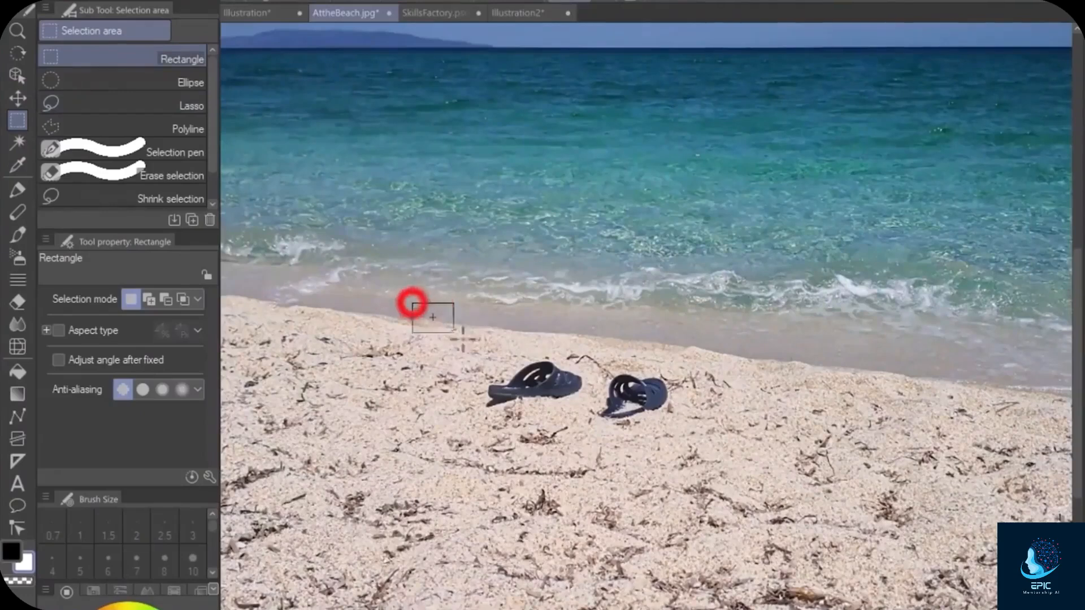
drag(454, 332, 740, 461)
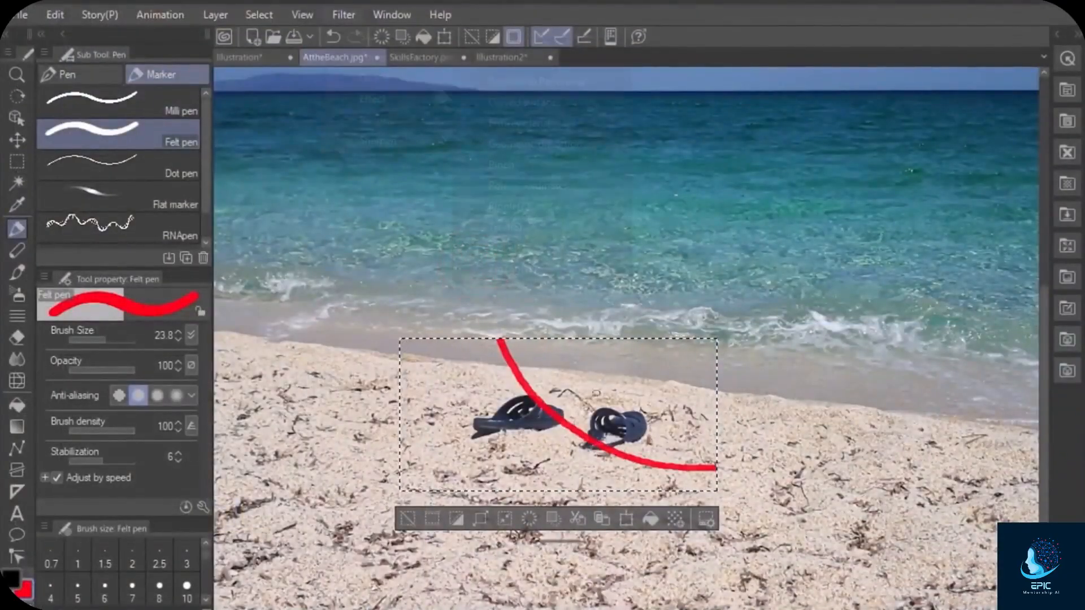
click(343, 15)
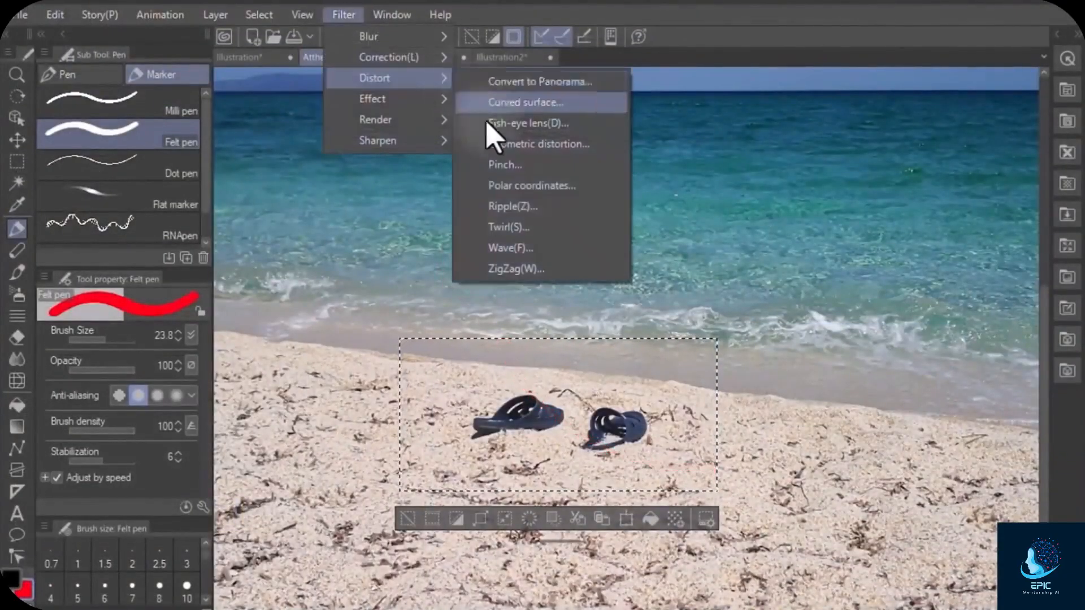
click(523, 232)
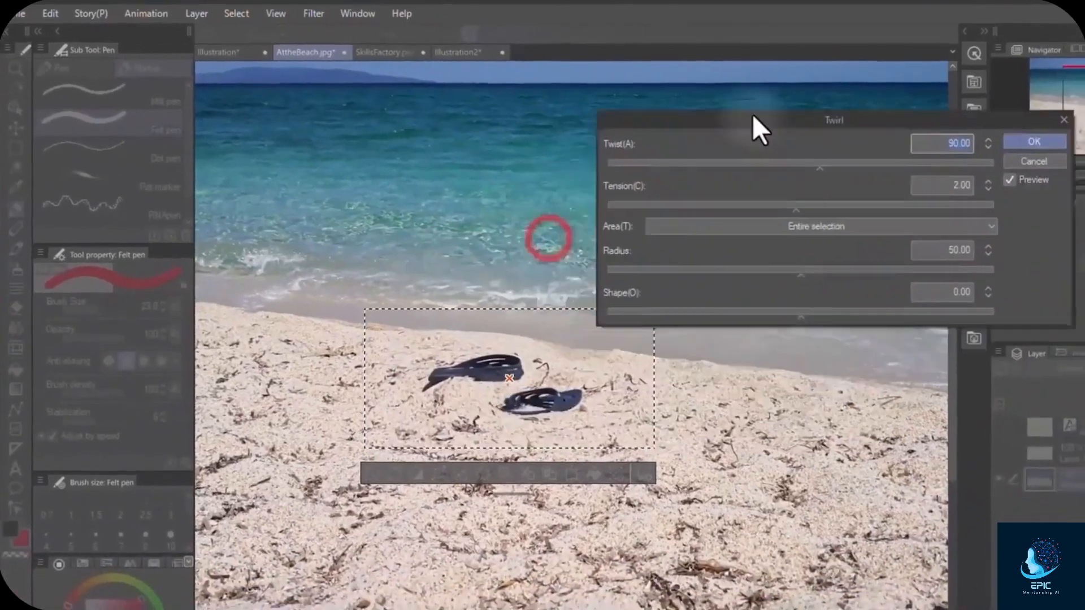
drag(850, 165, 876, 167)
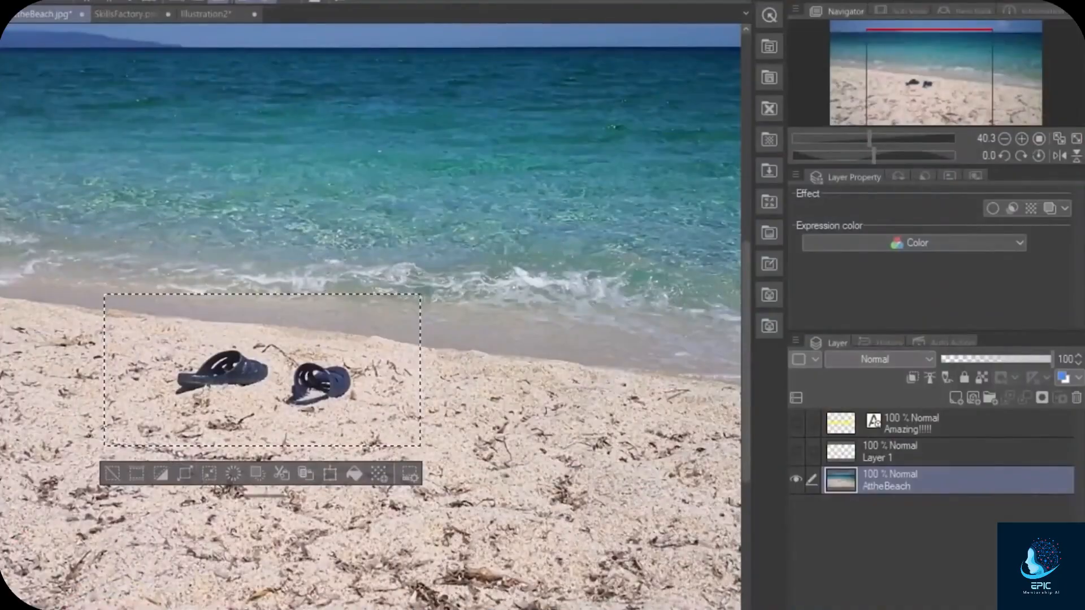
- Duplicate the selected flip-flop area onto its own layer and move the copy up over the sea
key(Delete)
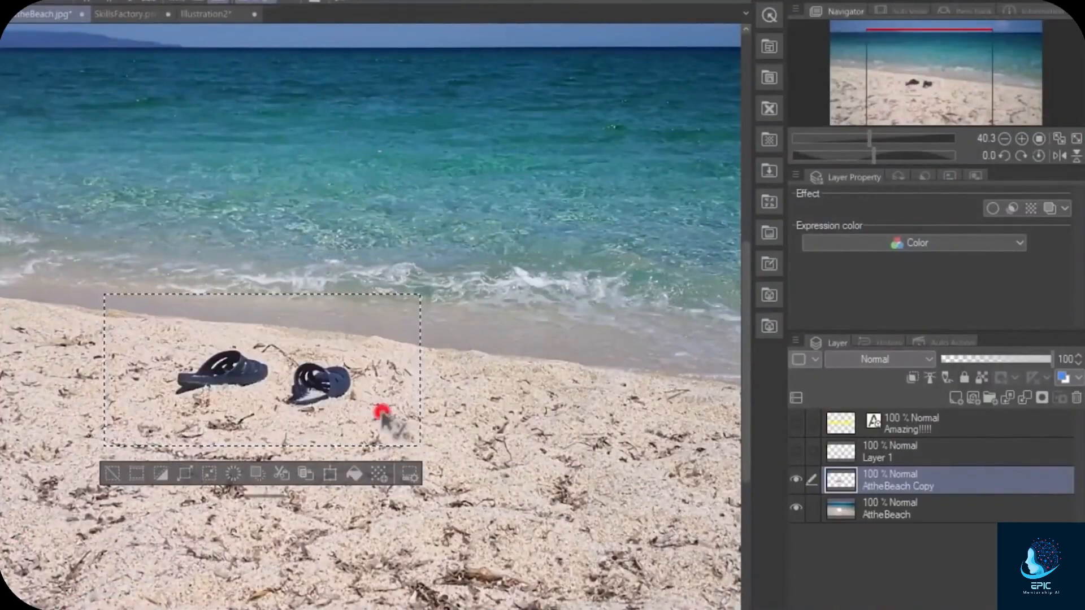
drag(381, 411, 563, 215)
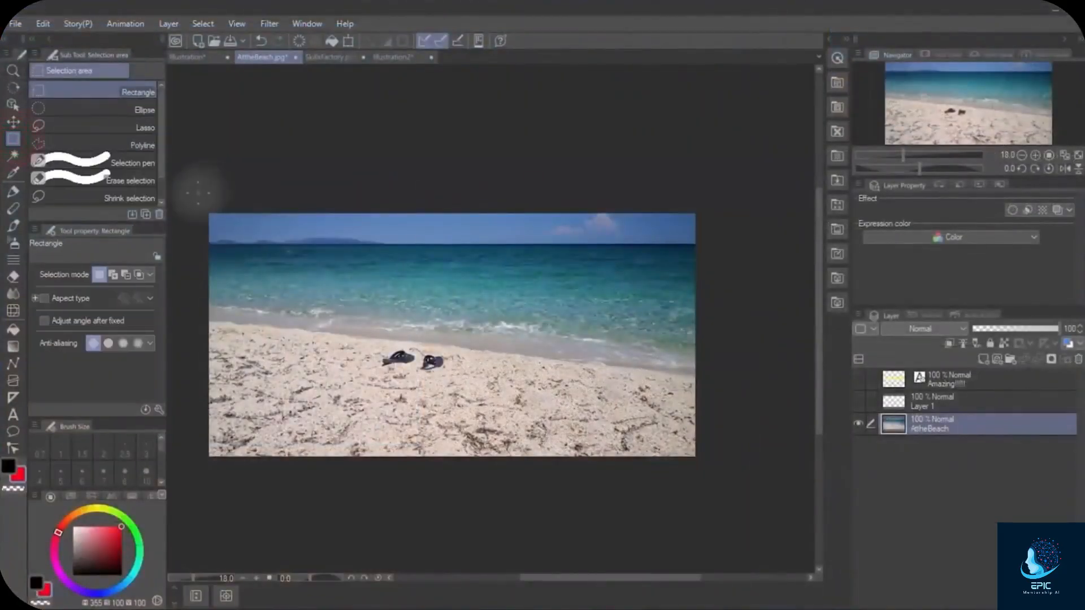
- Select the entire beach photo, cut it, and paste it into the Illustration canvas with the pink star
drag(193, 199, 716, 452)
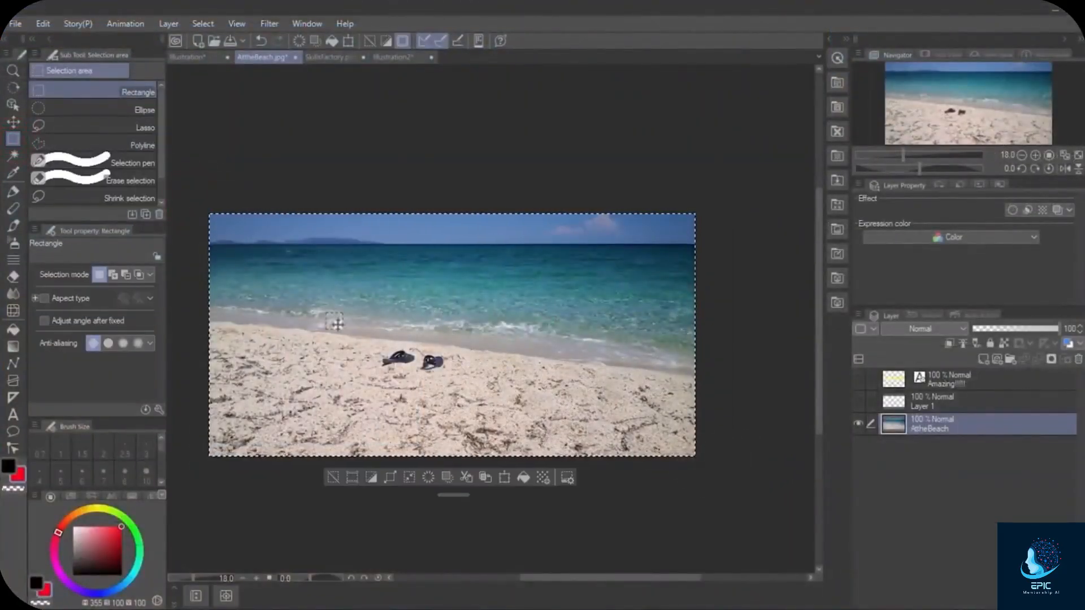
key(Delete)
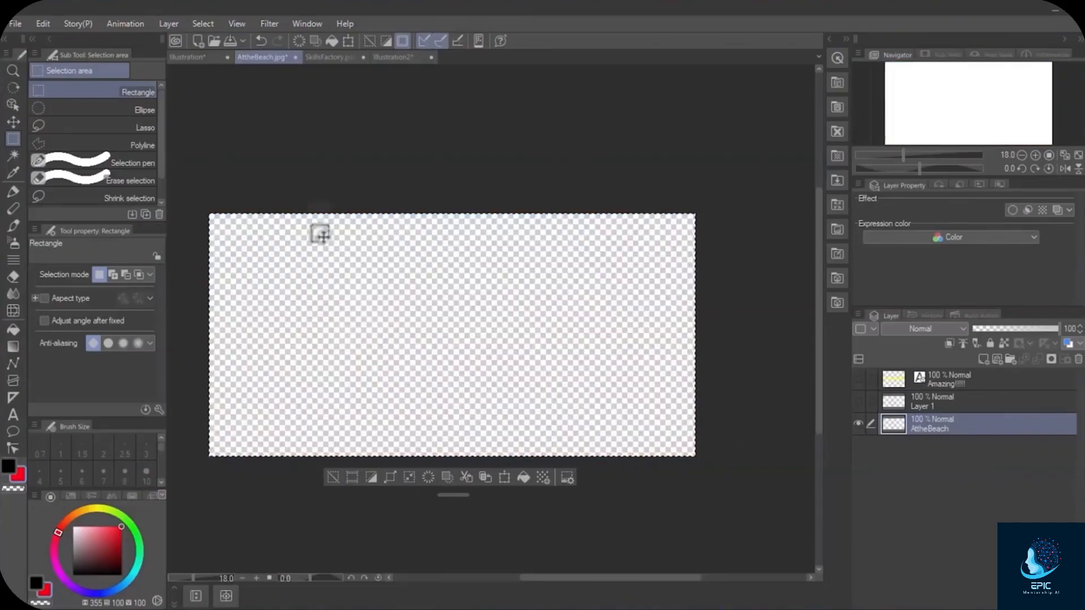
click(186, 58)
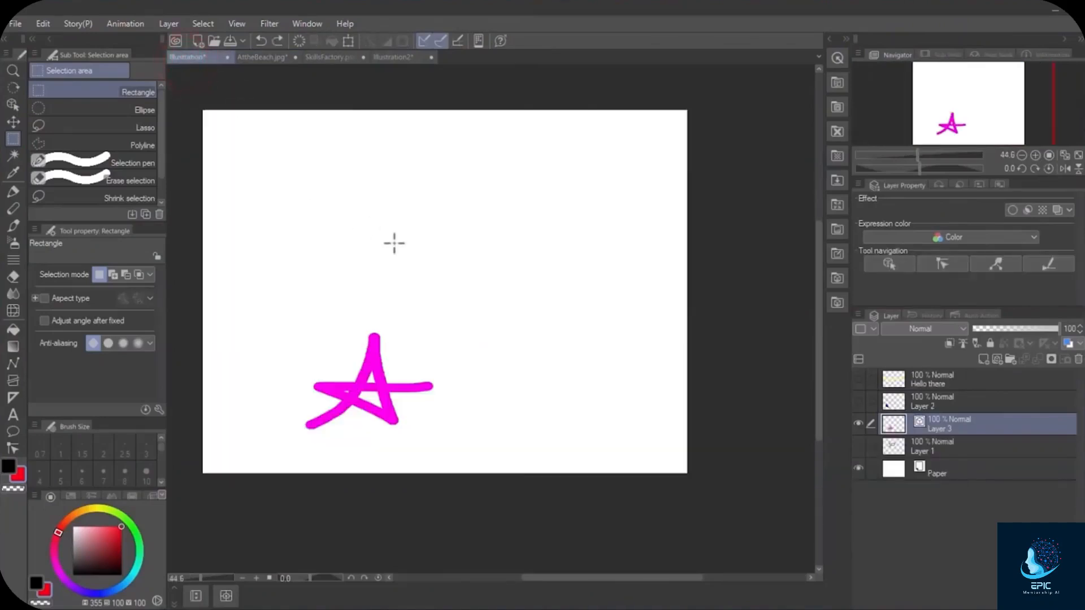
key(ctrl+v)
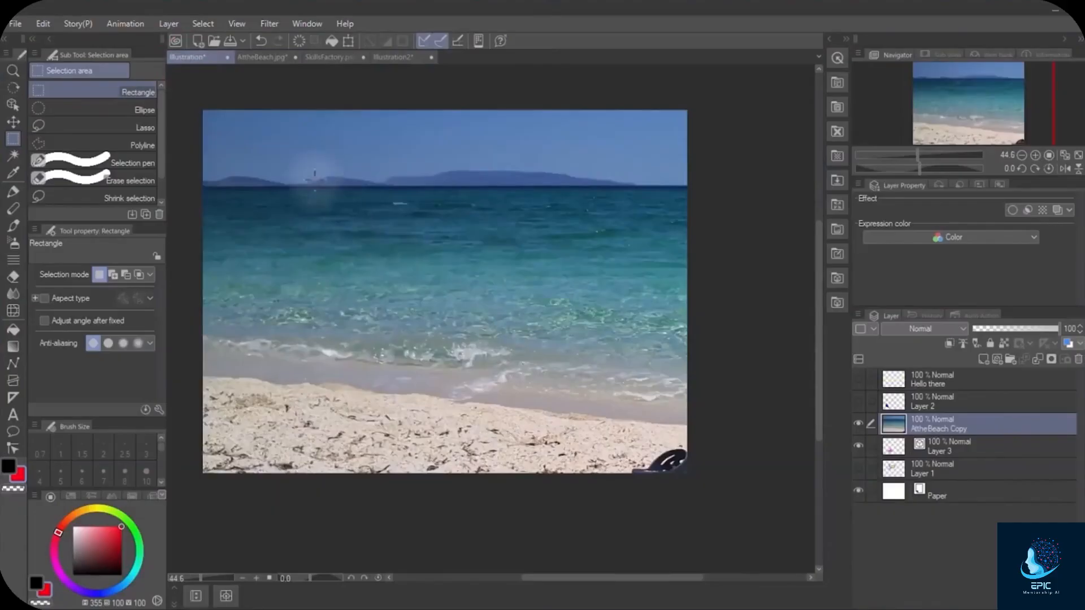
- Select a rectangular area around the flip-flops in the AttheBeach photo and deselect it again
scroll(411, 242, down, 2)
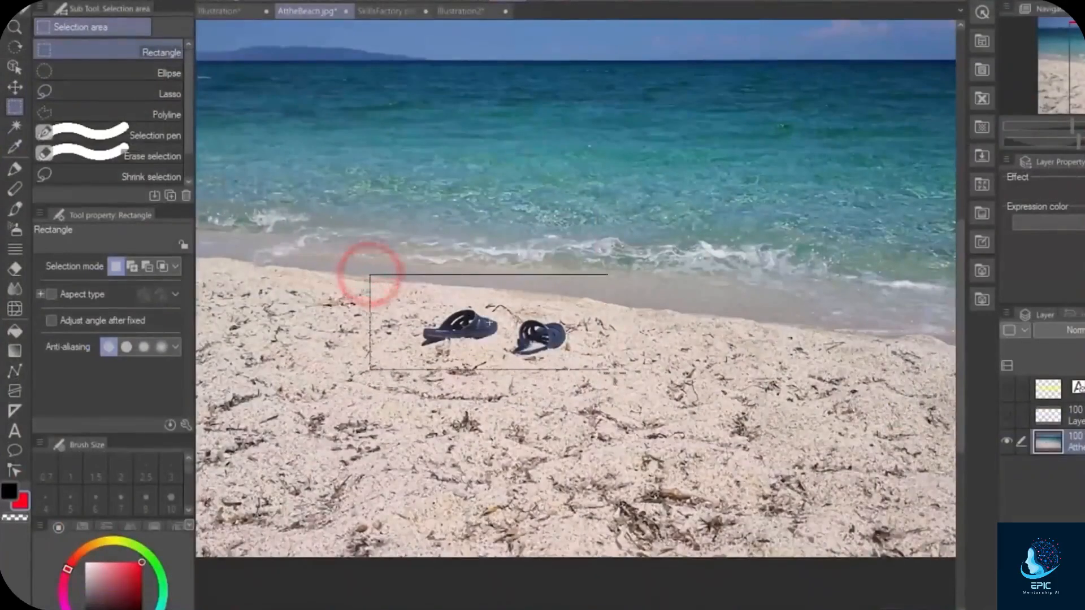
drag(370, 275, 635, 392)
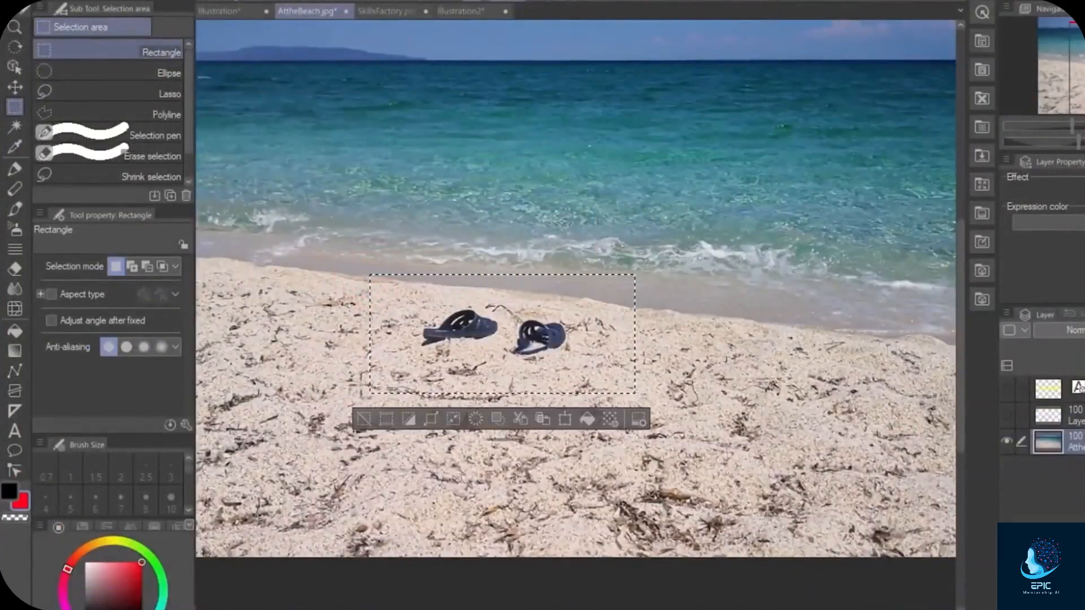
click(359, 426)
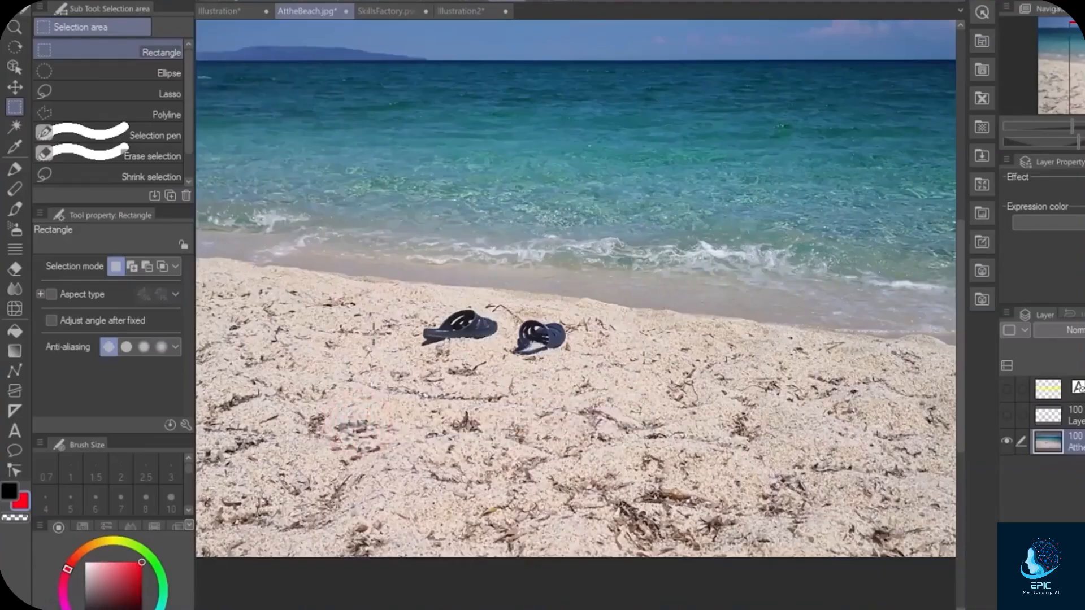
- Draw a new, slightly larger rectangular selection around the flip-flops and try cropping the canvas to it
drag(370, 270, 657, 425)
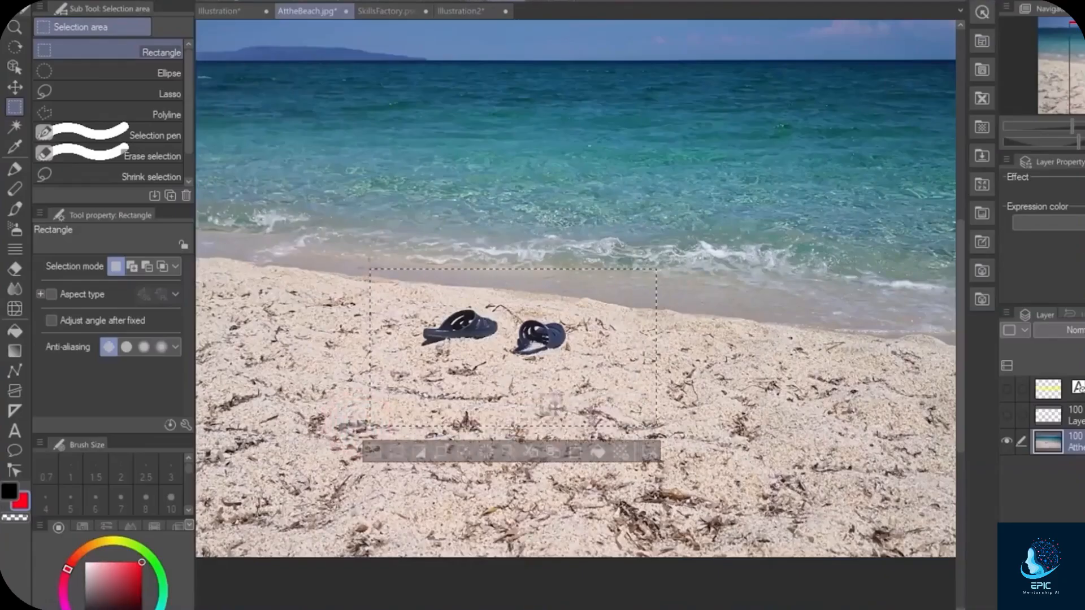
click(401, 453)
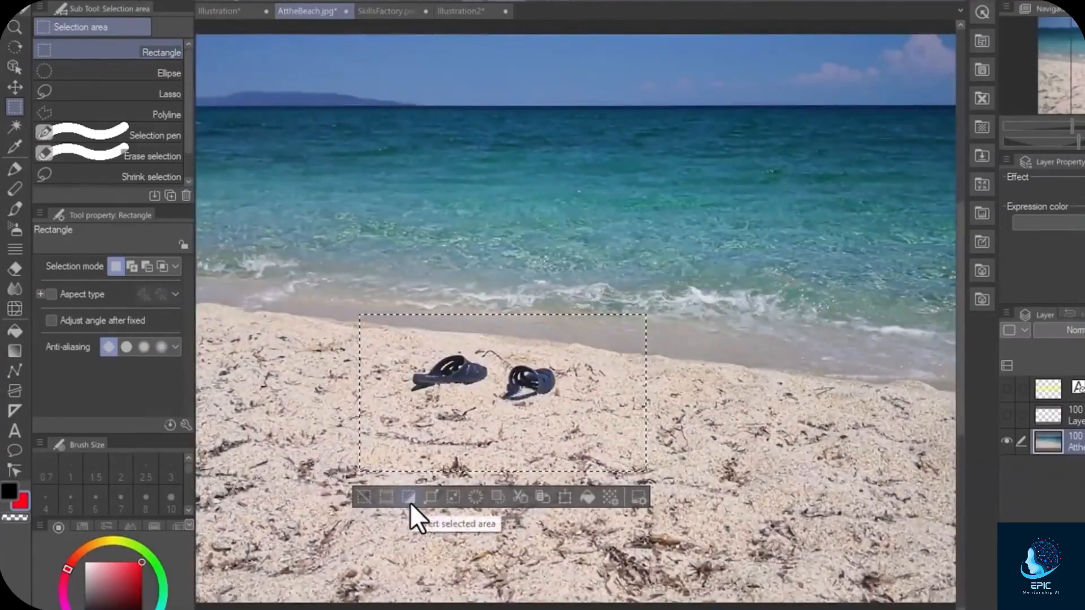
- Try inverting the selection around the flip-flops and bring up the expand selected area command
click(410, 499)
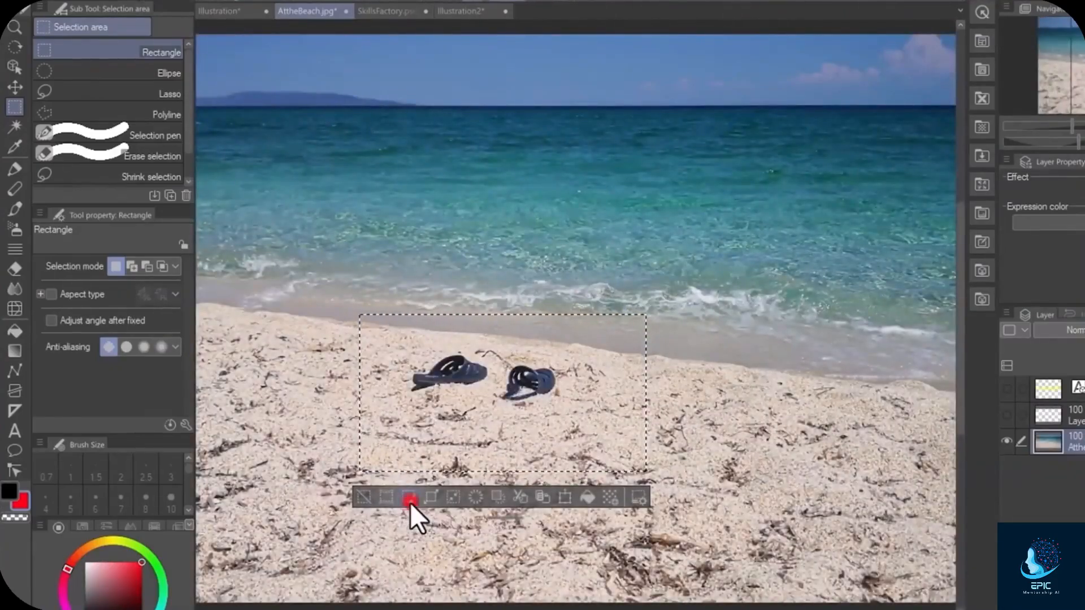
click(478, 585)
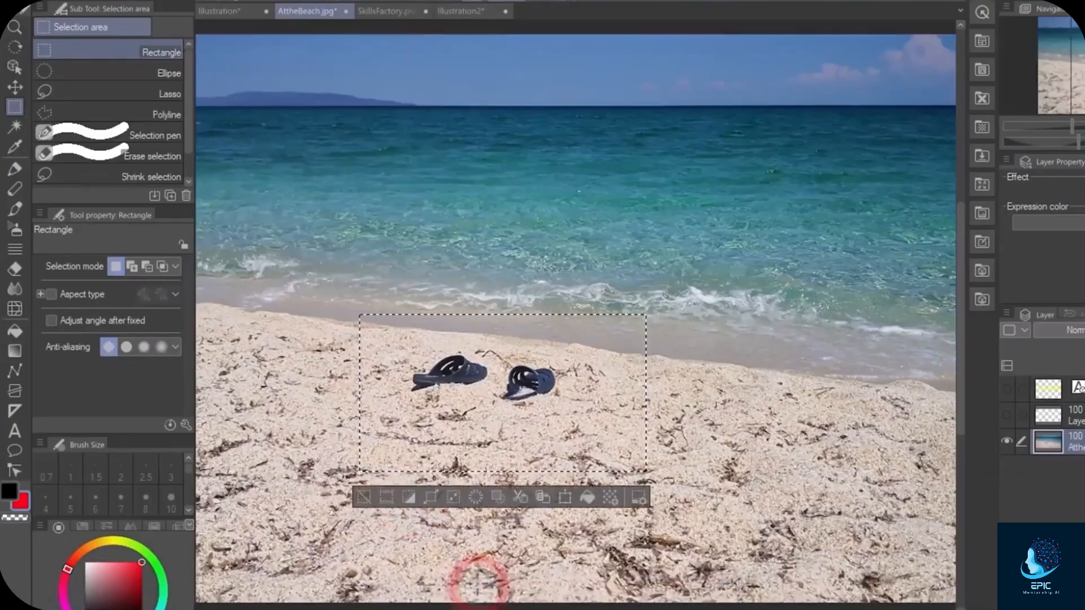
click(427, 496)
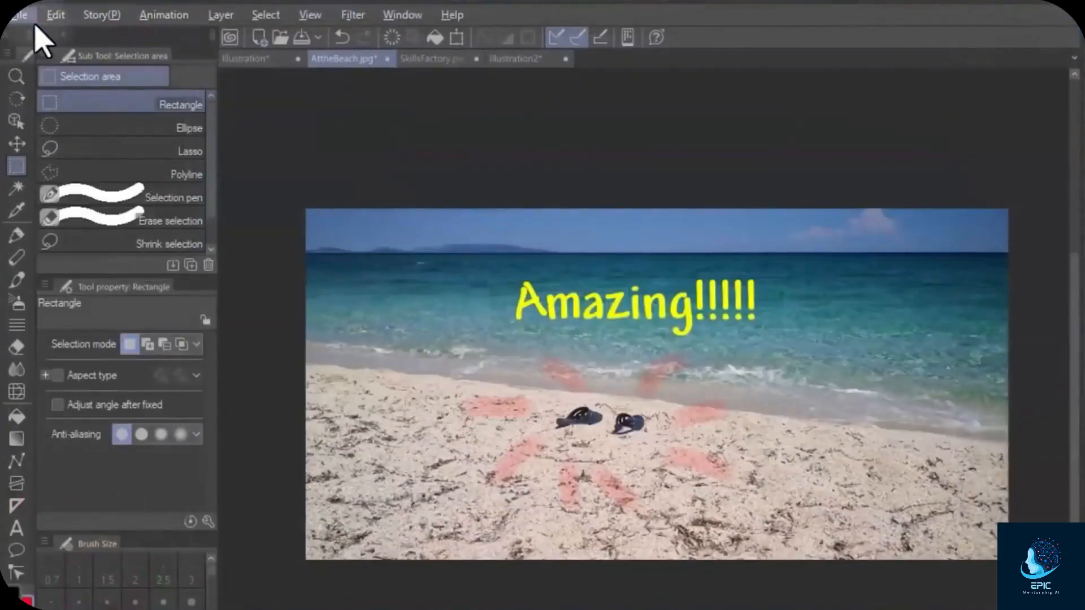
- Start saving the beach image under AttheBeach with CLIP STUDIO FORMAT as the file type, and cancel the save
click(22, 11)
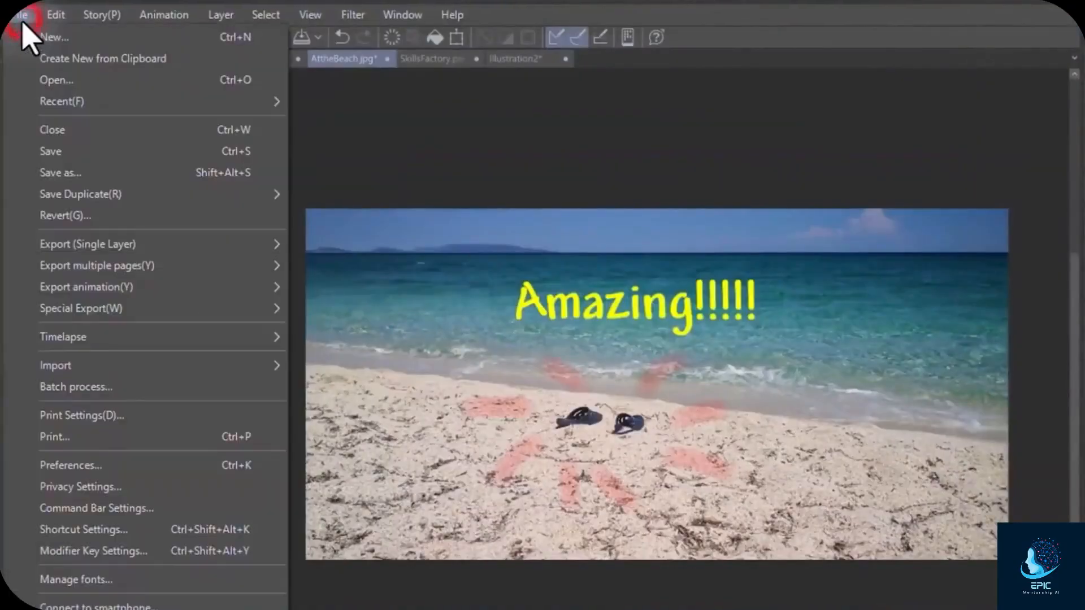
click(86, 176)
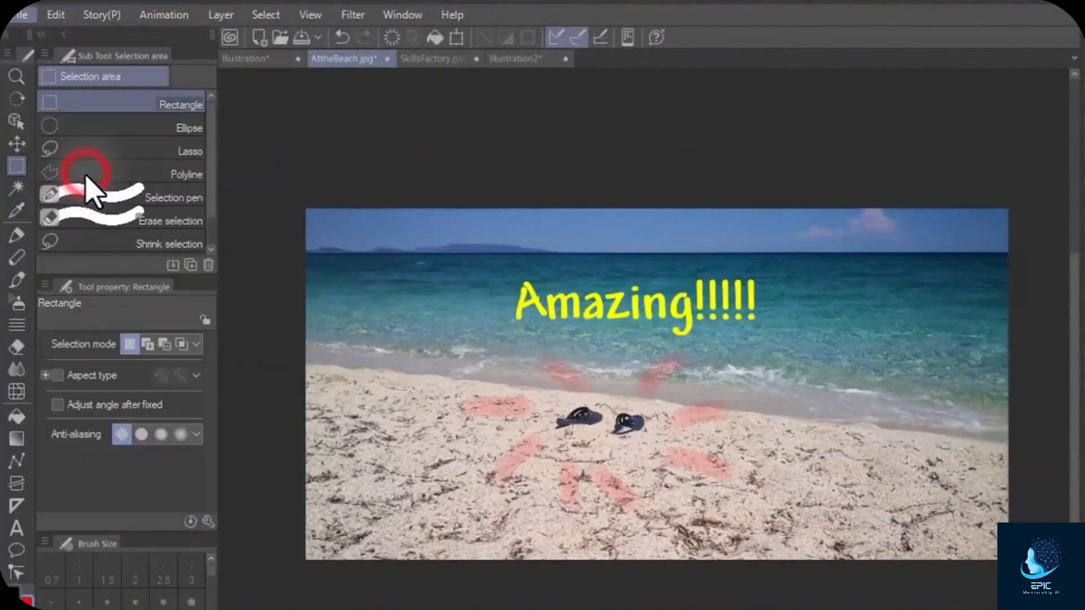
click(309, 427)
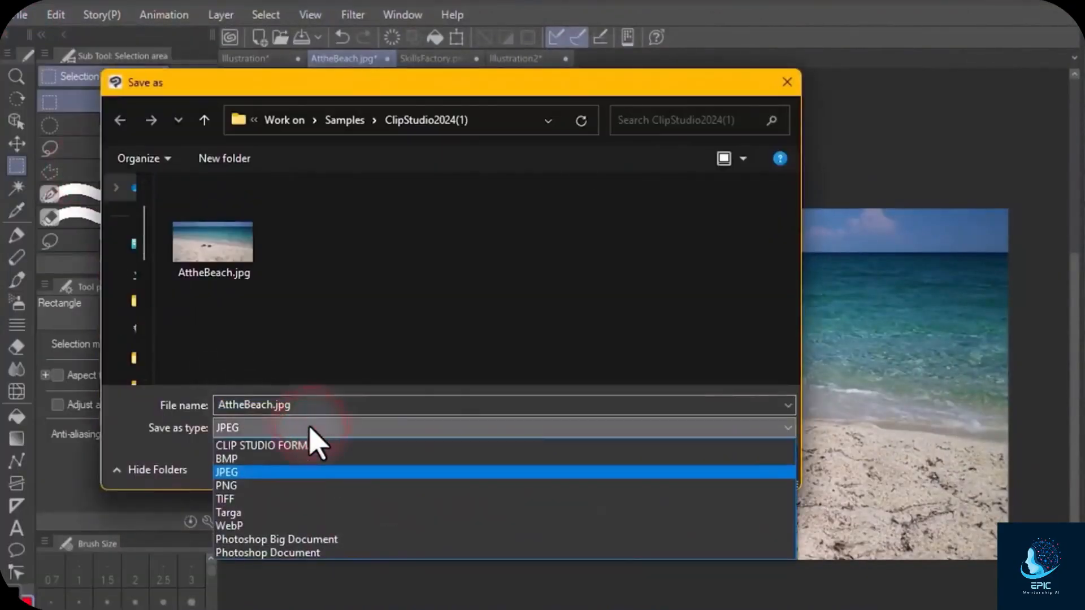
click(318, 445)
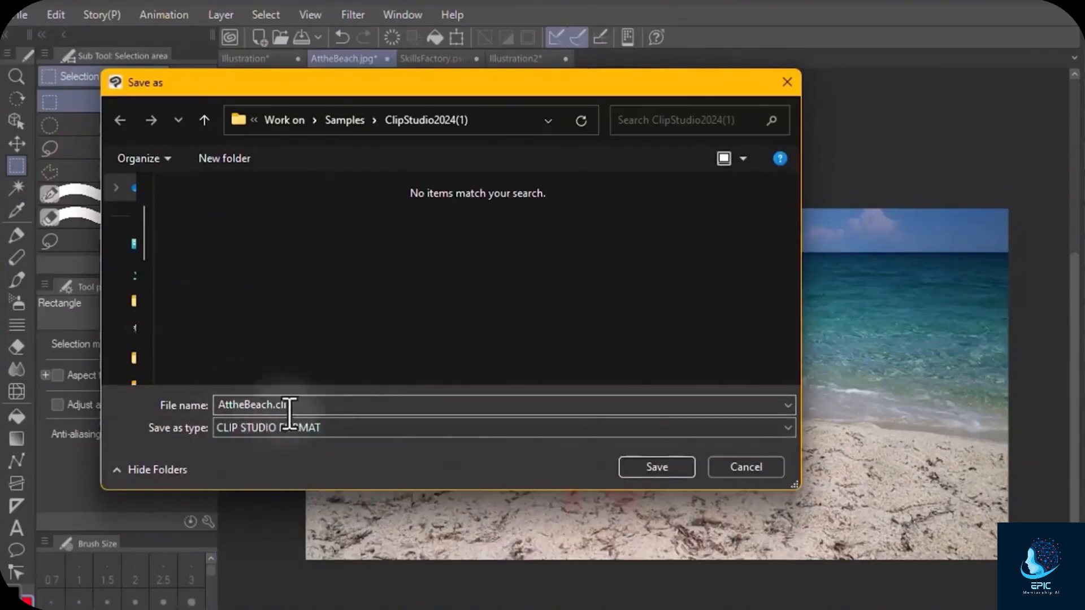
key(Escape)
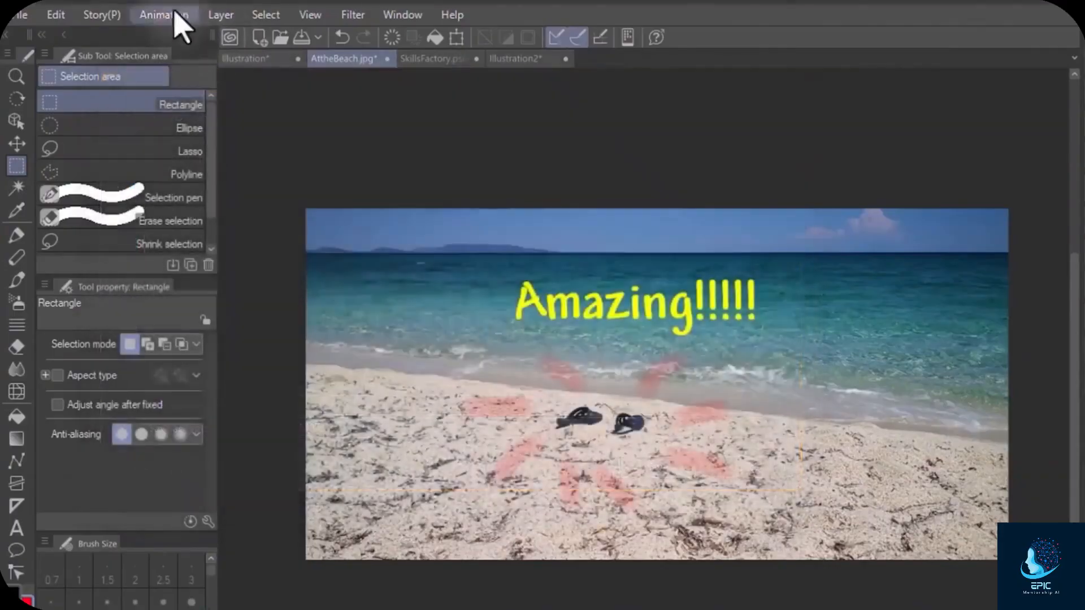
- Start a single-layer JPEG export of the beach image as AttheBeach.jpg and review the presets and JPEG export settings
click(20, 15)
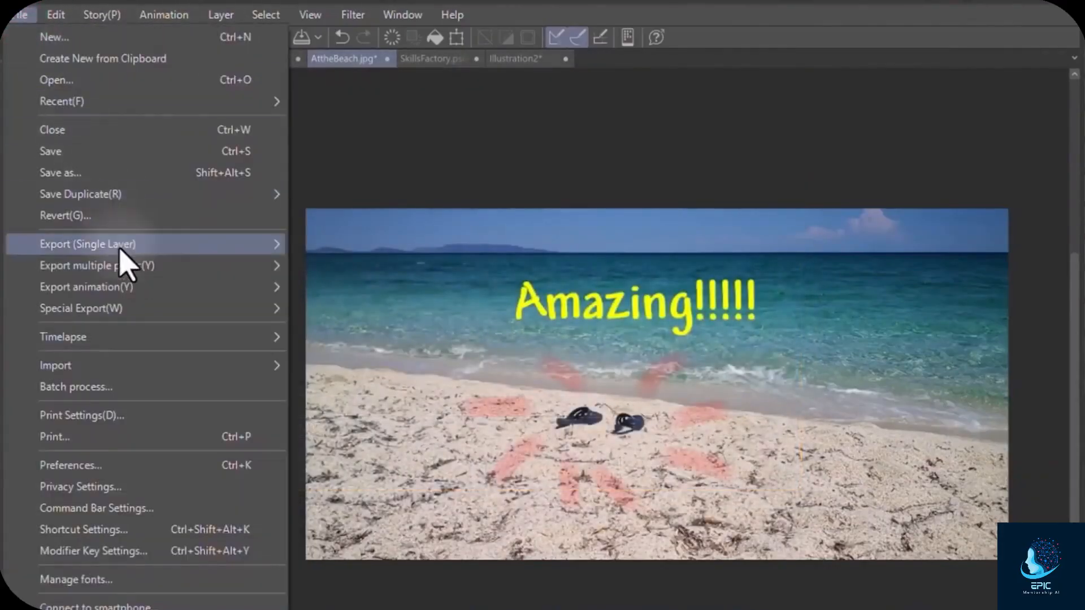
mouse_move(133, 249)
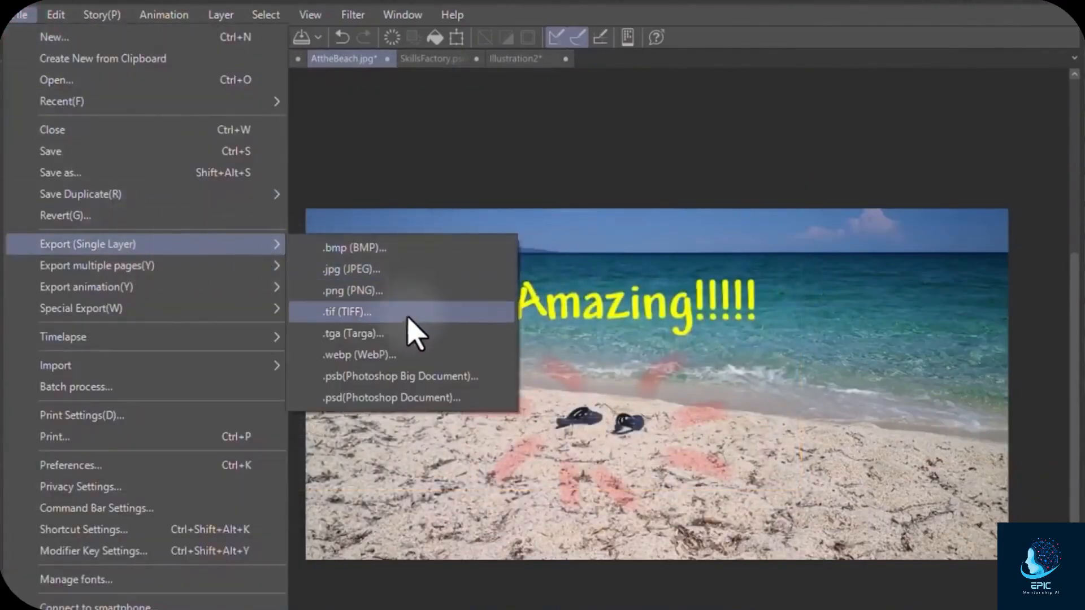
click(398, 274)
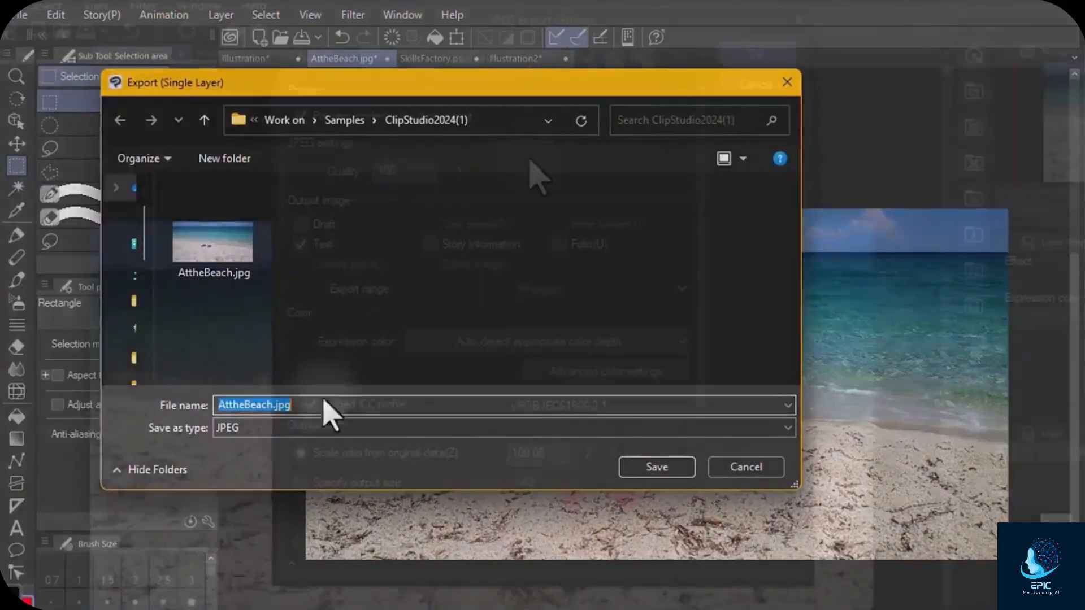
key(Return)
click(721, 63)
click(554, 61)
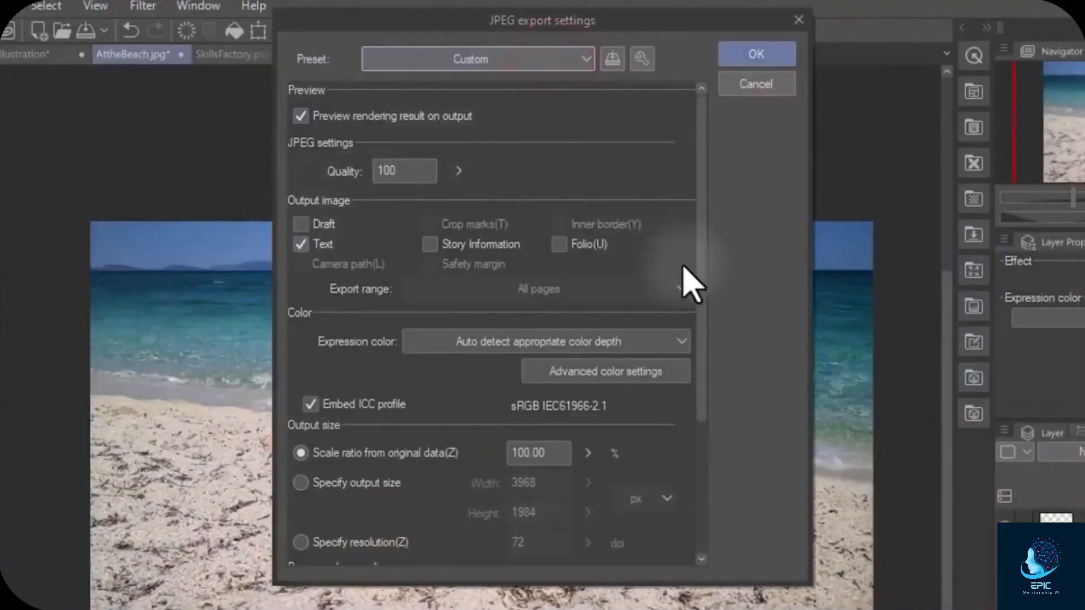
drag(702, 356, 714, 436)
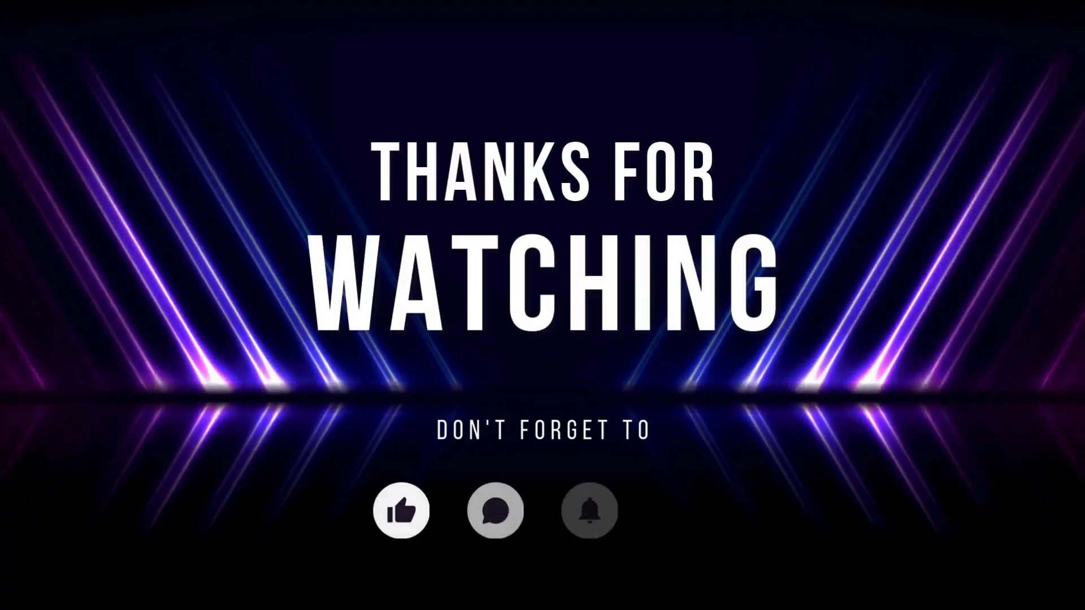